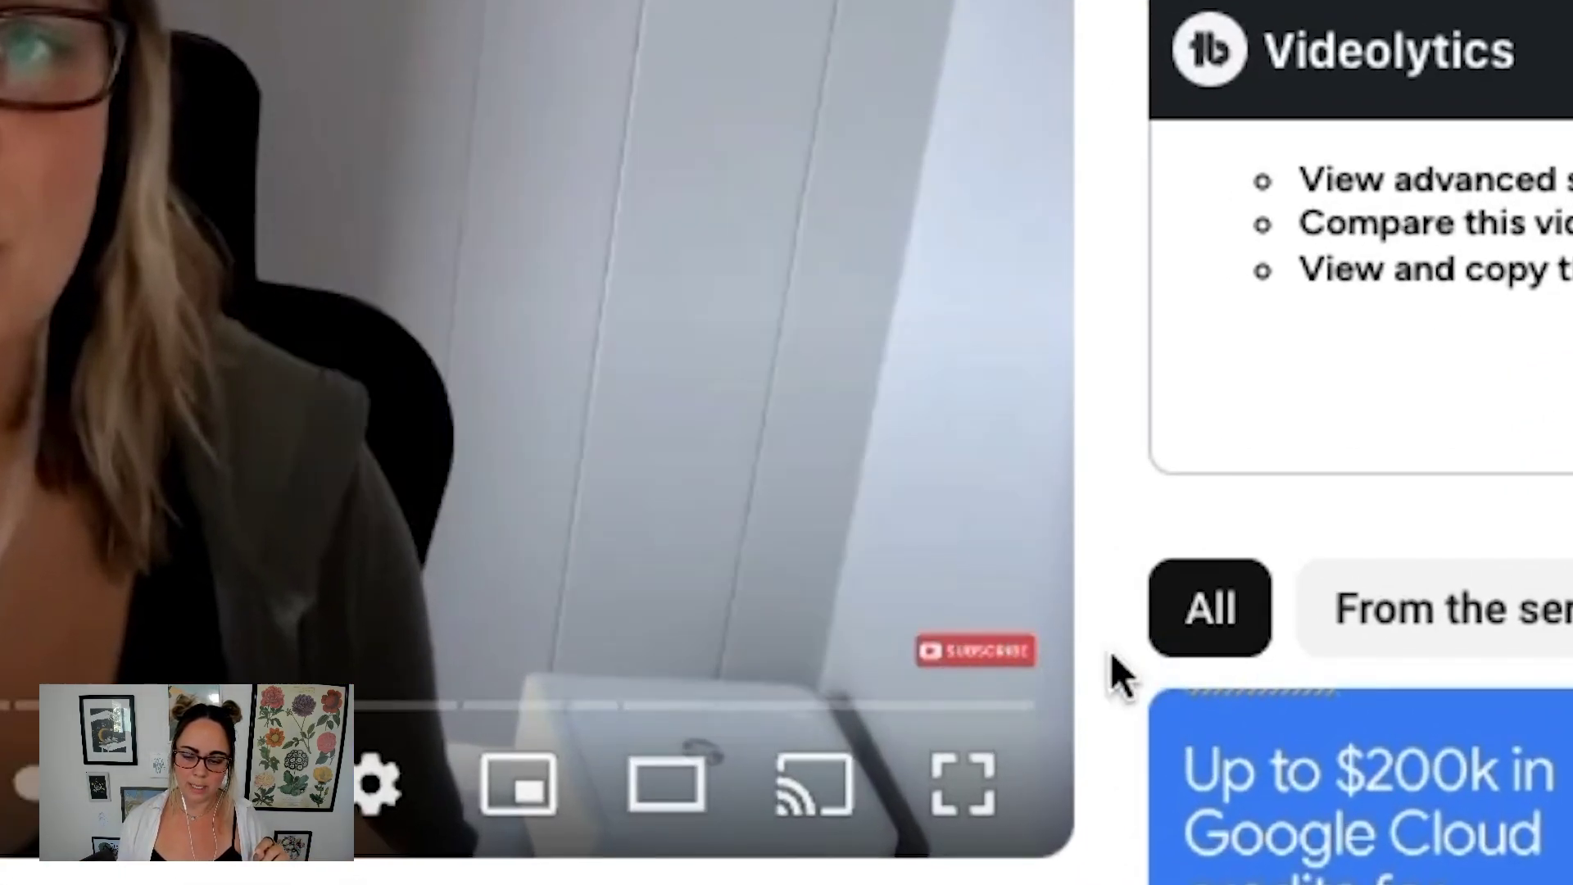
Switch from the video to the channel page and open YouTube Studio
{"action": "mouse_move", "coordinate": [977, 635]}
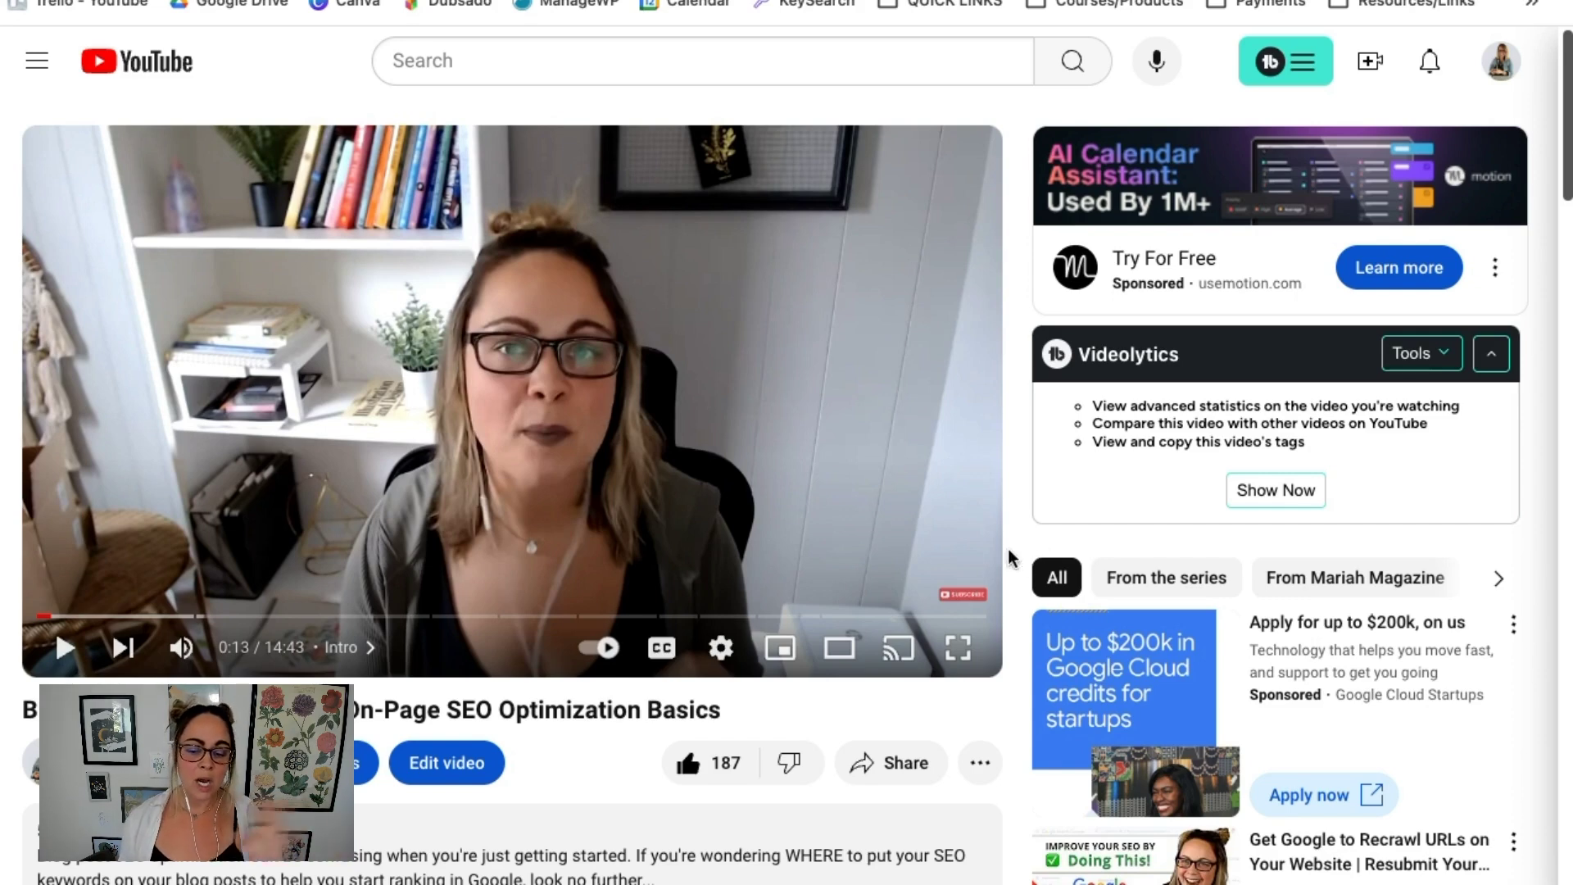
{"action": "mouse_move", "coordinate": [976, 590]}
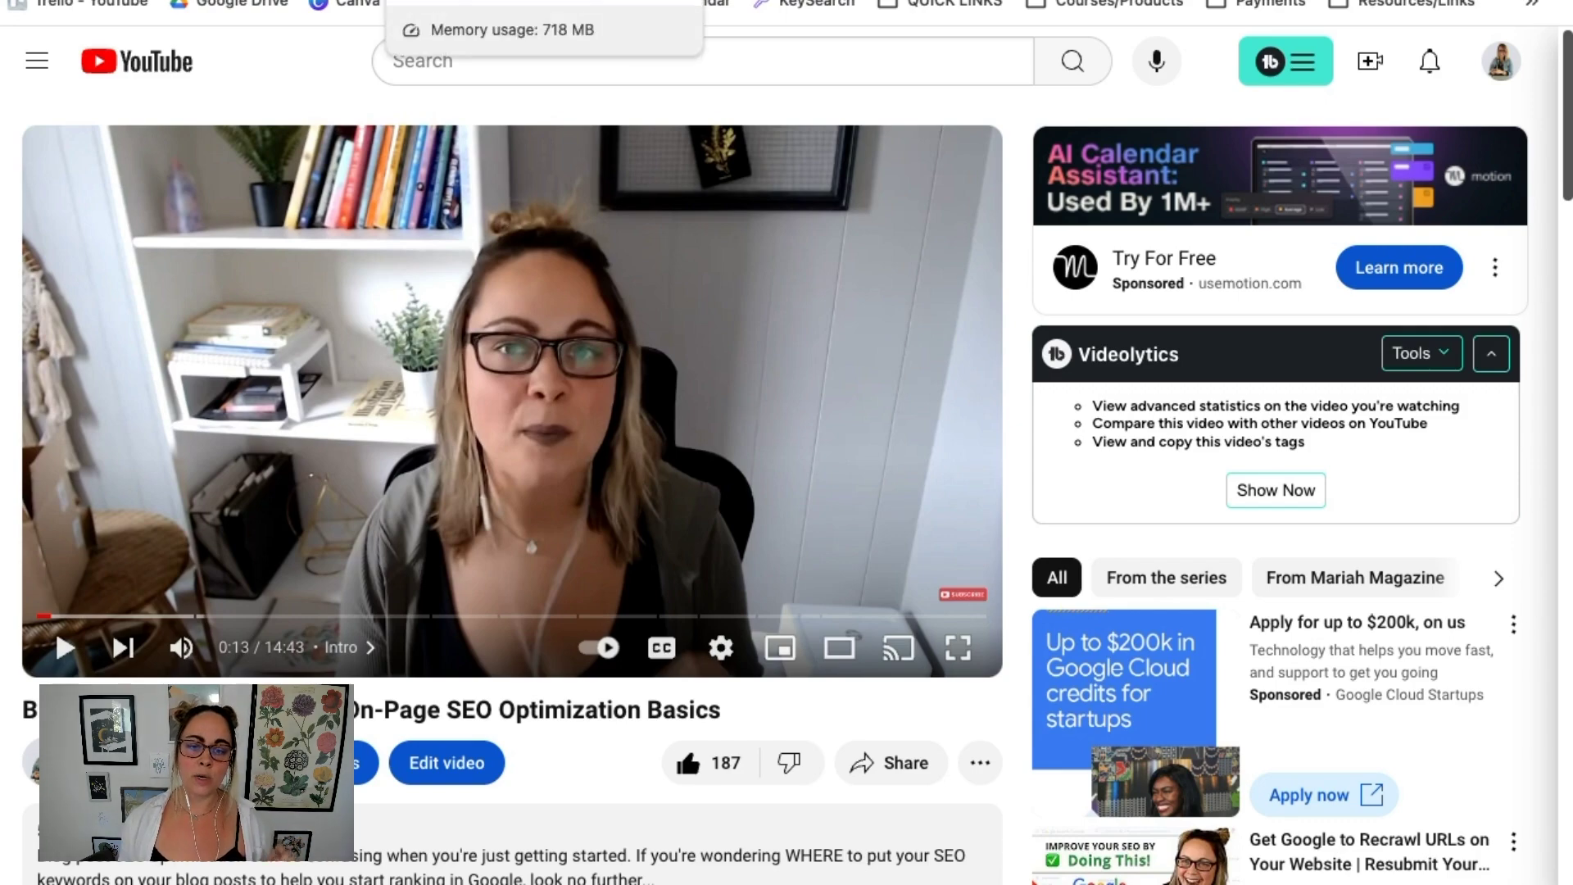
{"action": "left_click", "coordinate": [492, 2]}
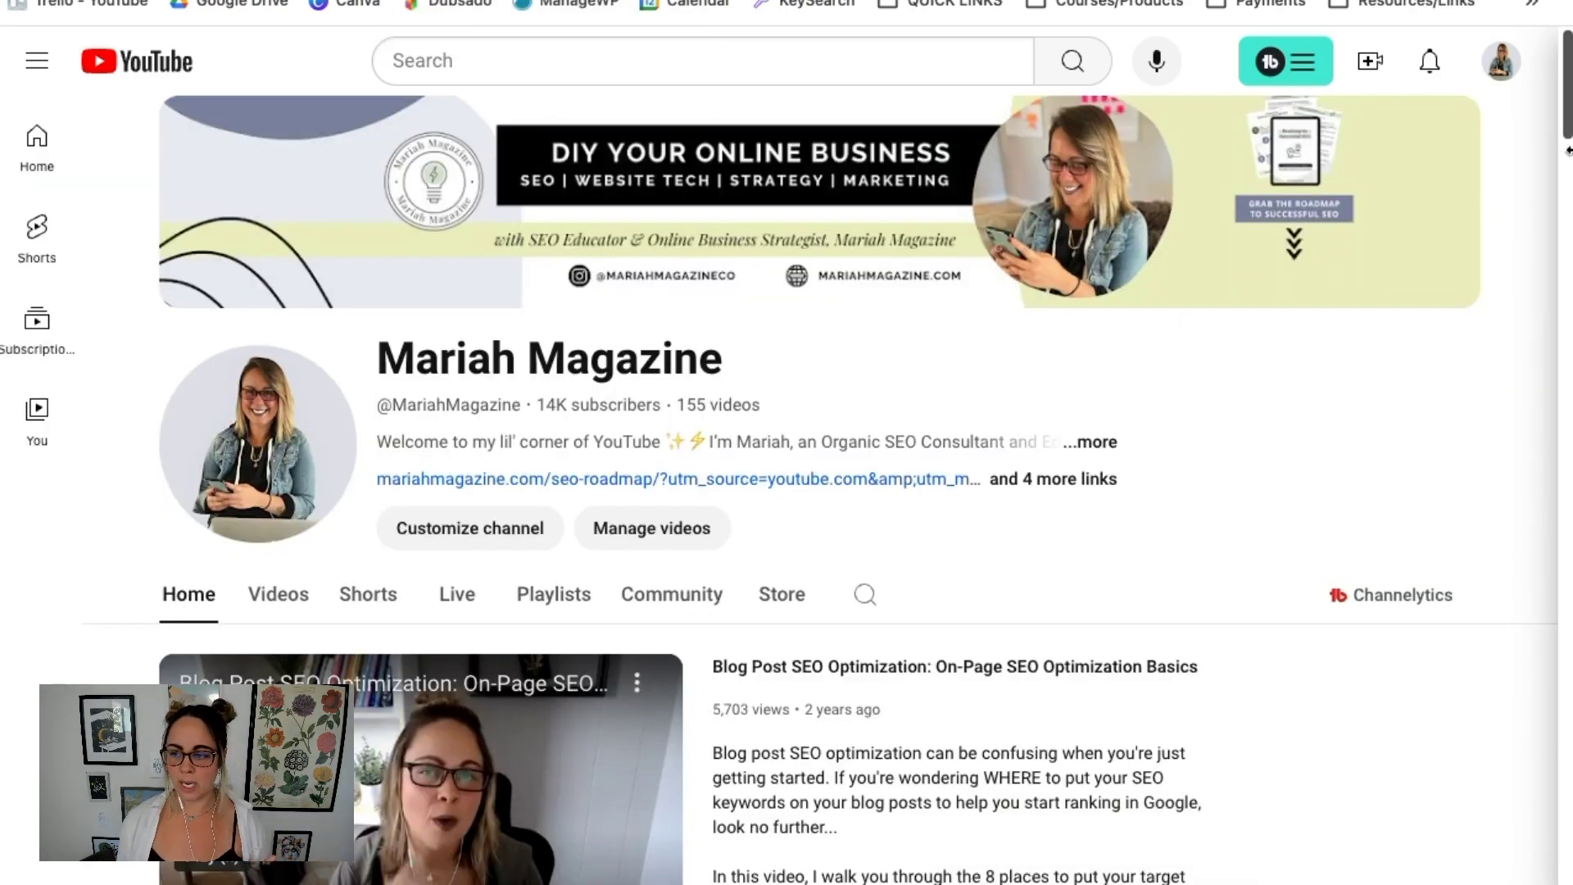
{"action": "left_click", "coordinate": [1504, 70]}
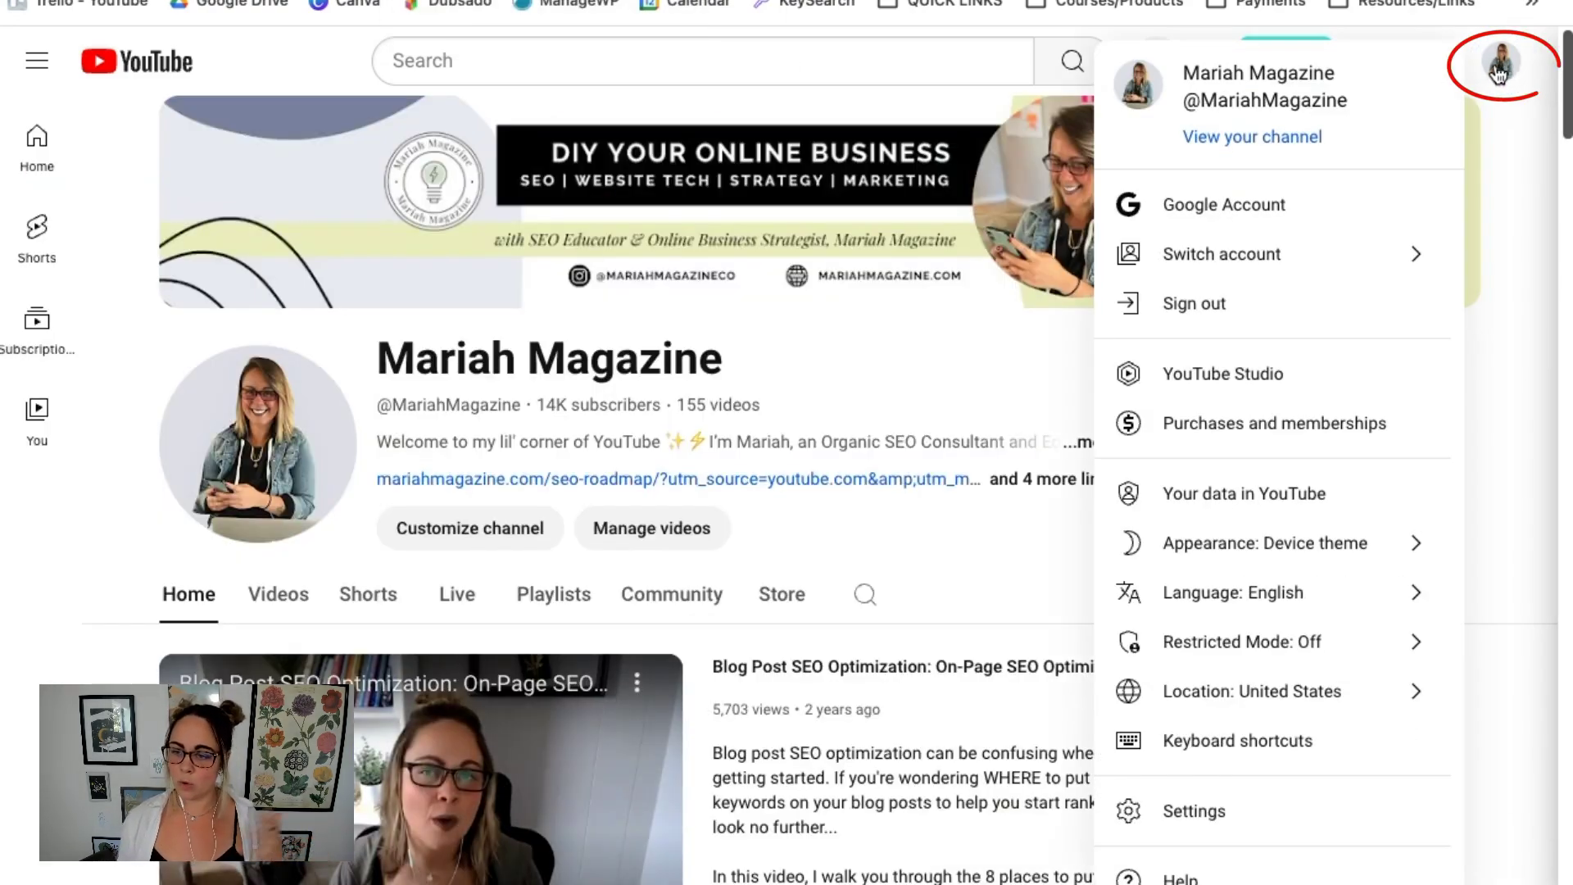
{"action": "left_click", "coordinate": [1188, 379]}
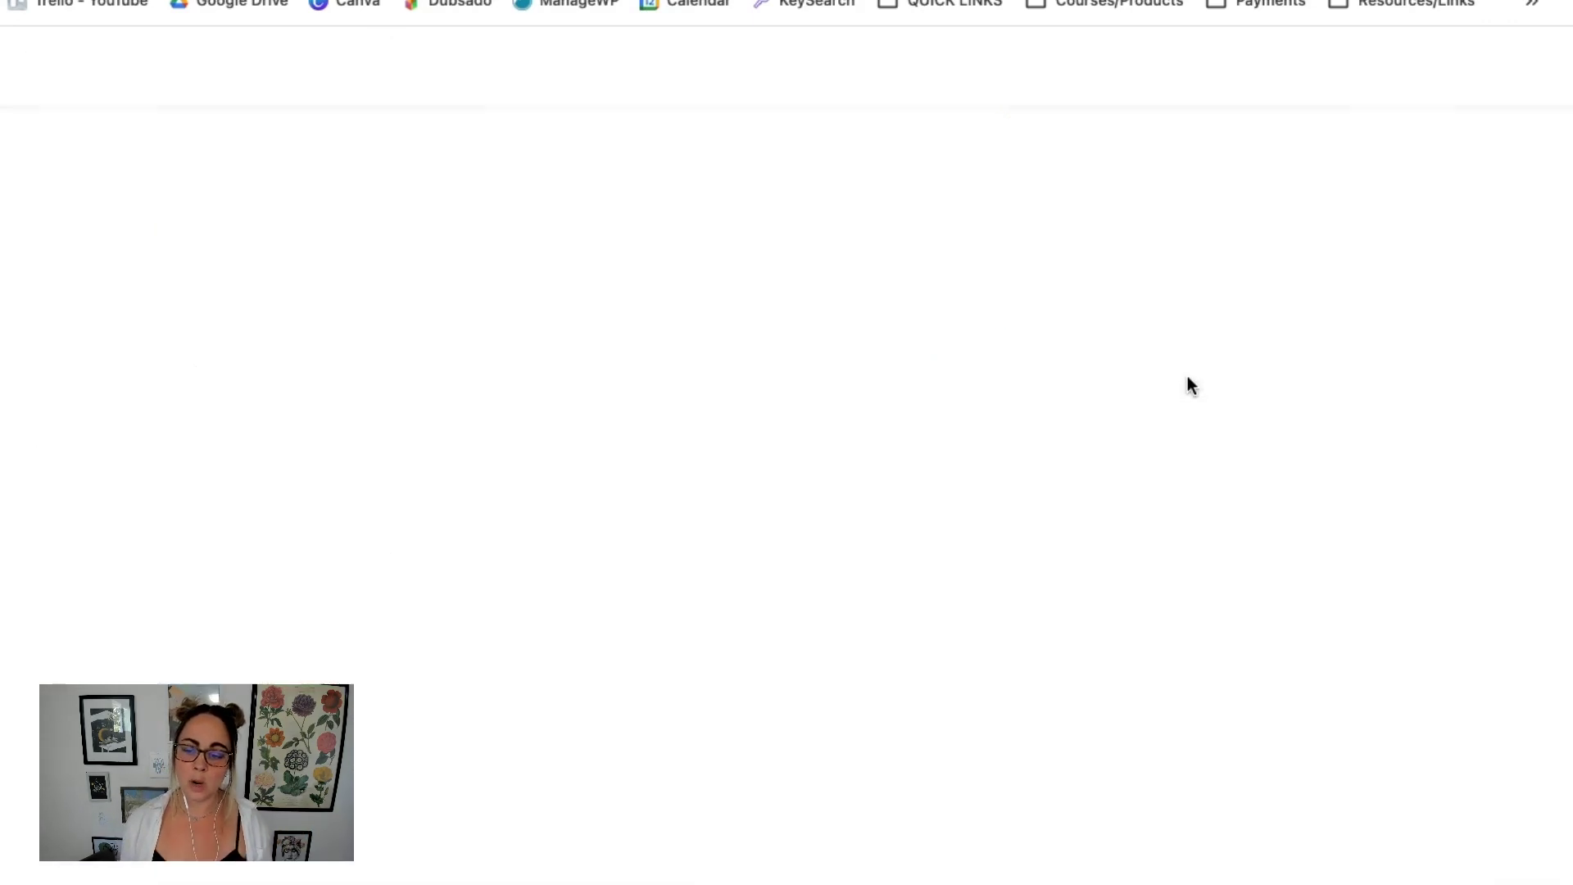
Open the Branding settings of the channel customization and find the Video watermark section
{"action": "scroll", "coordinate": [188, 452], "scroll_direction": "down", "scroll_amount": 2}
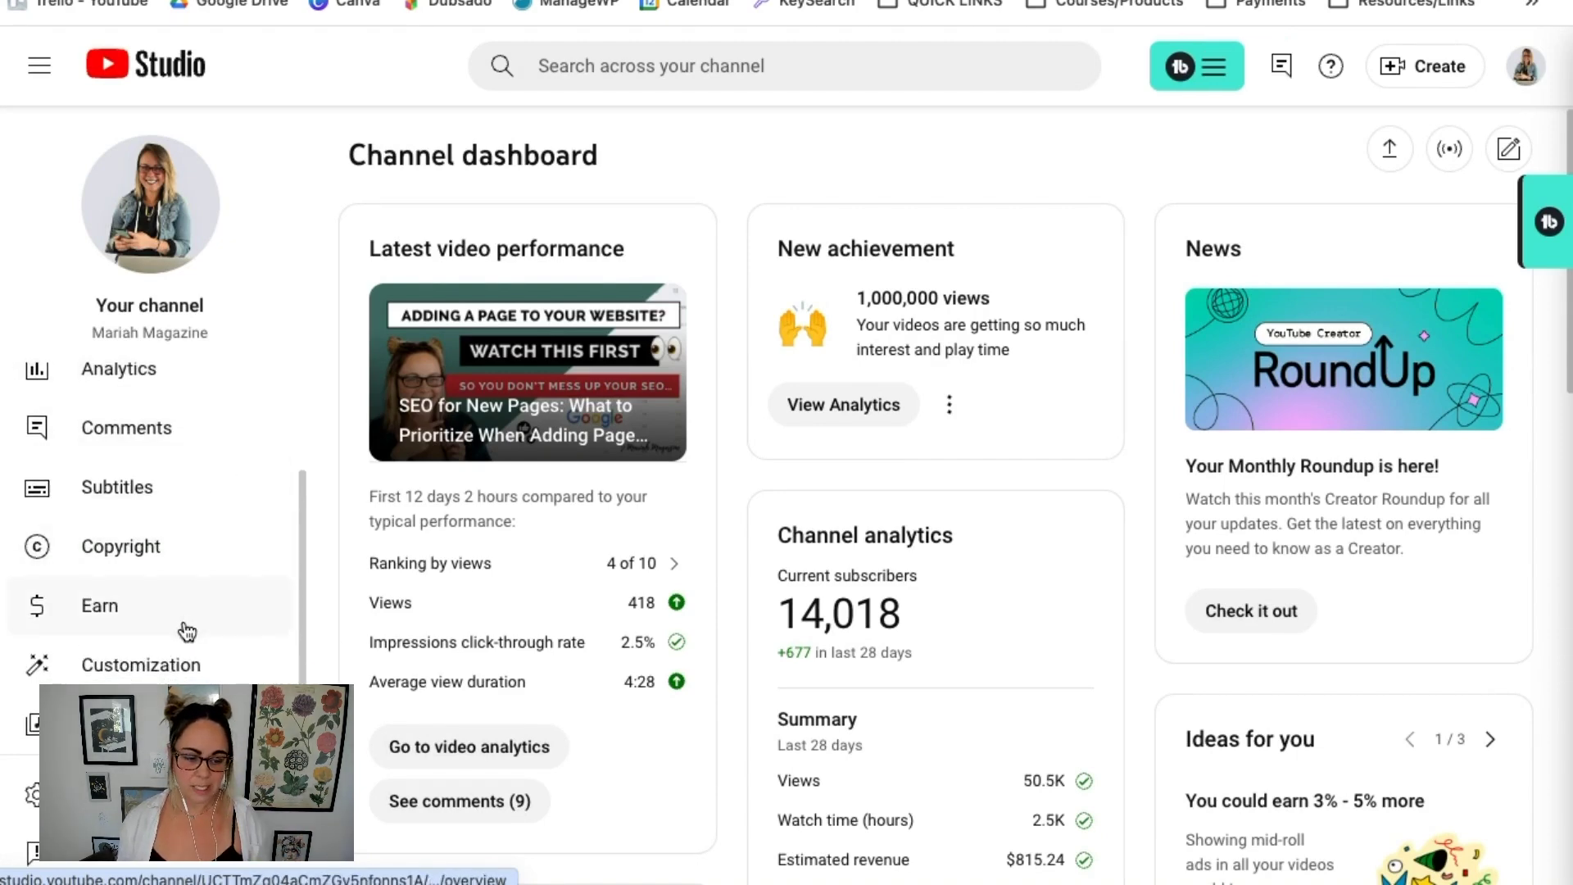
{"action": "left_click", "coordinate": [172, 653]}
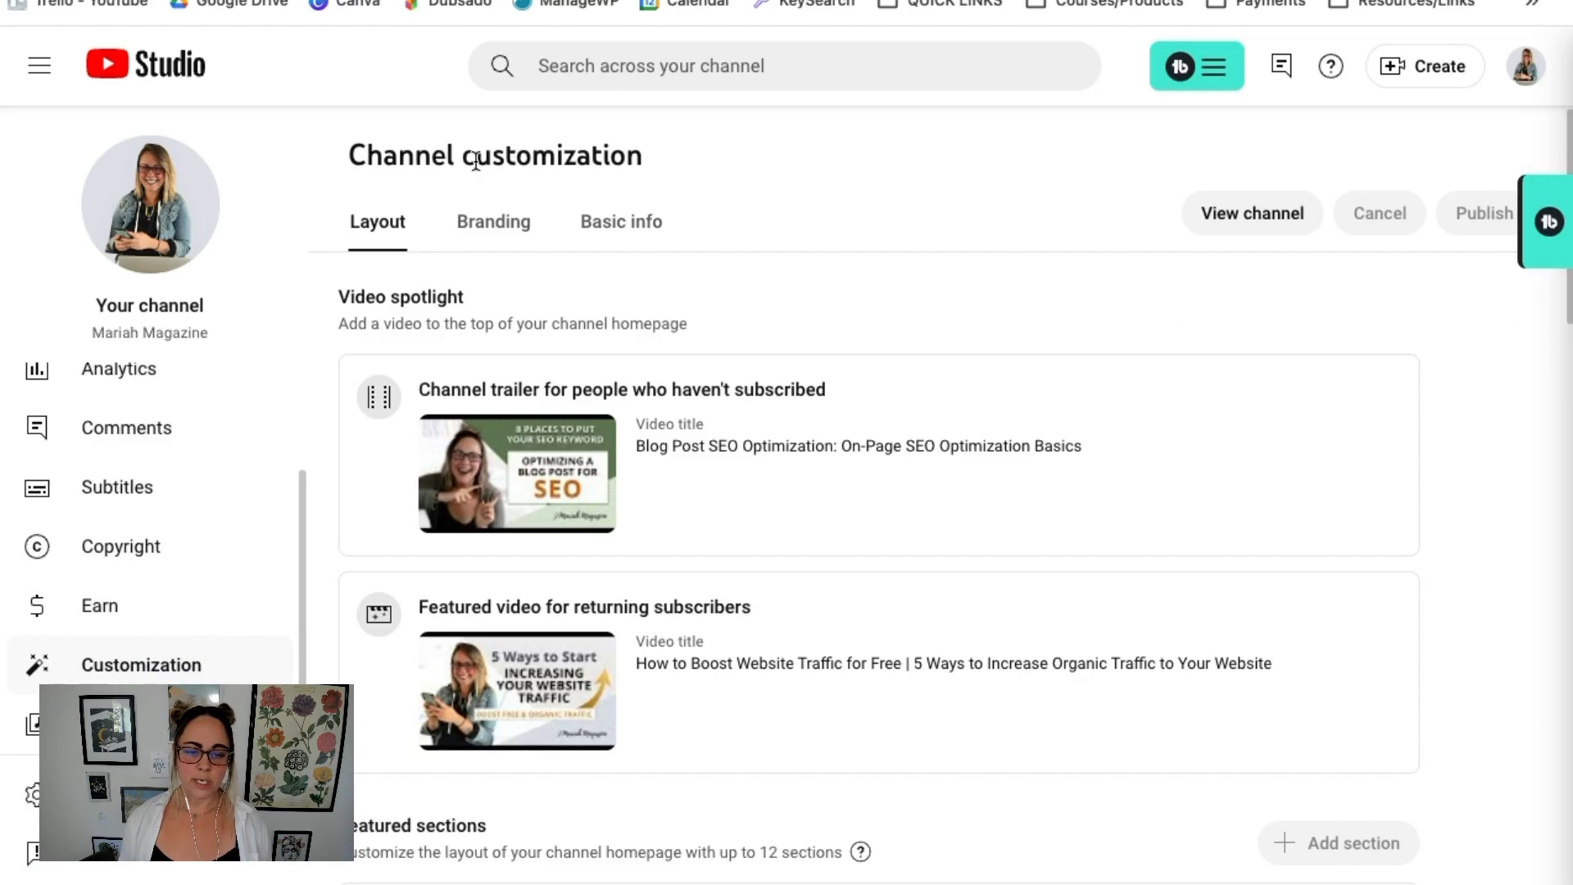
{"action": "left_click", "coordinate": [480, 232]}
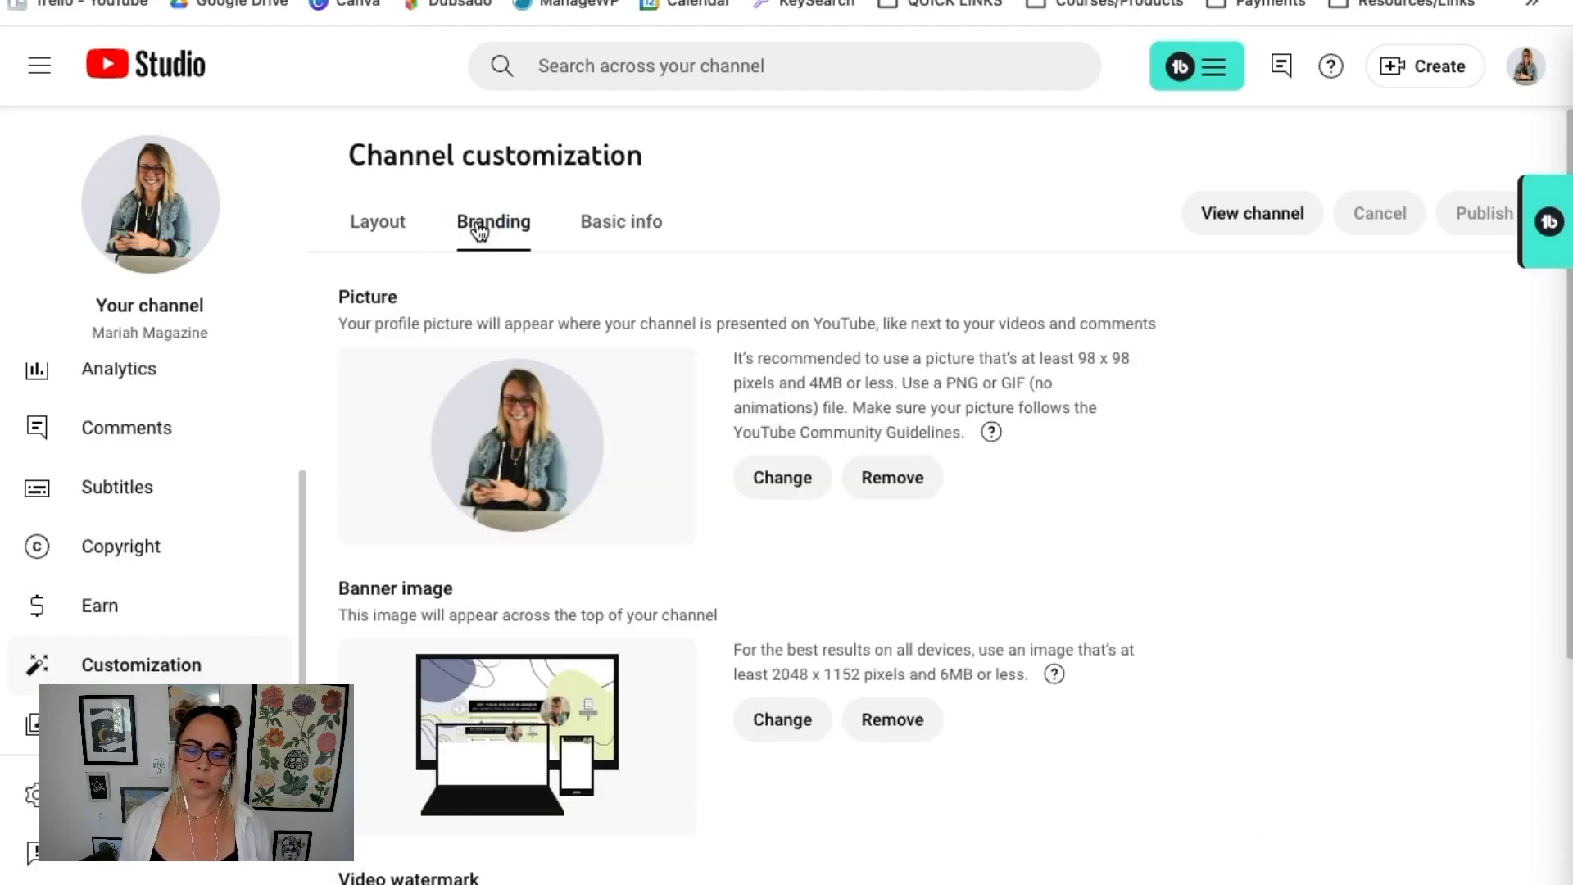
{"action": "scroll", "coordinate": [1203, 470], "scroll_direction": "down", "scroll_amount": 4}
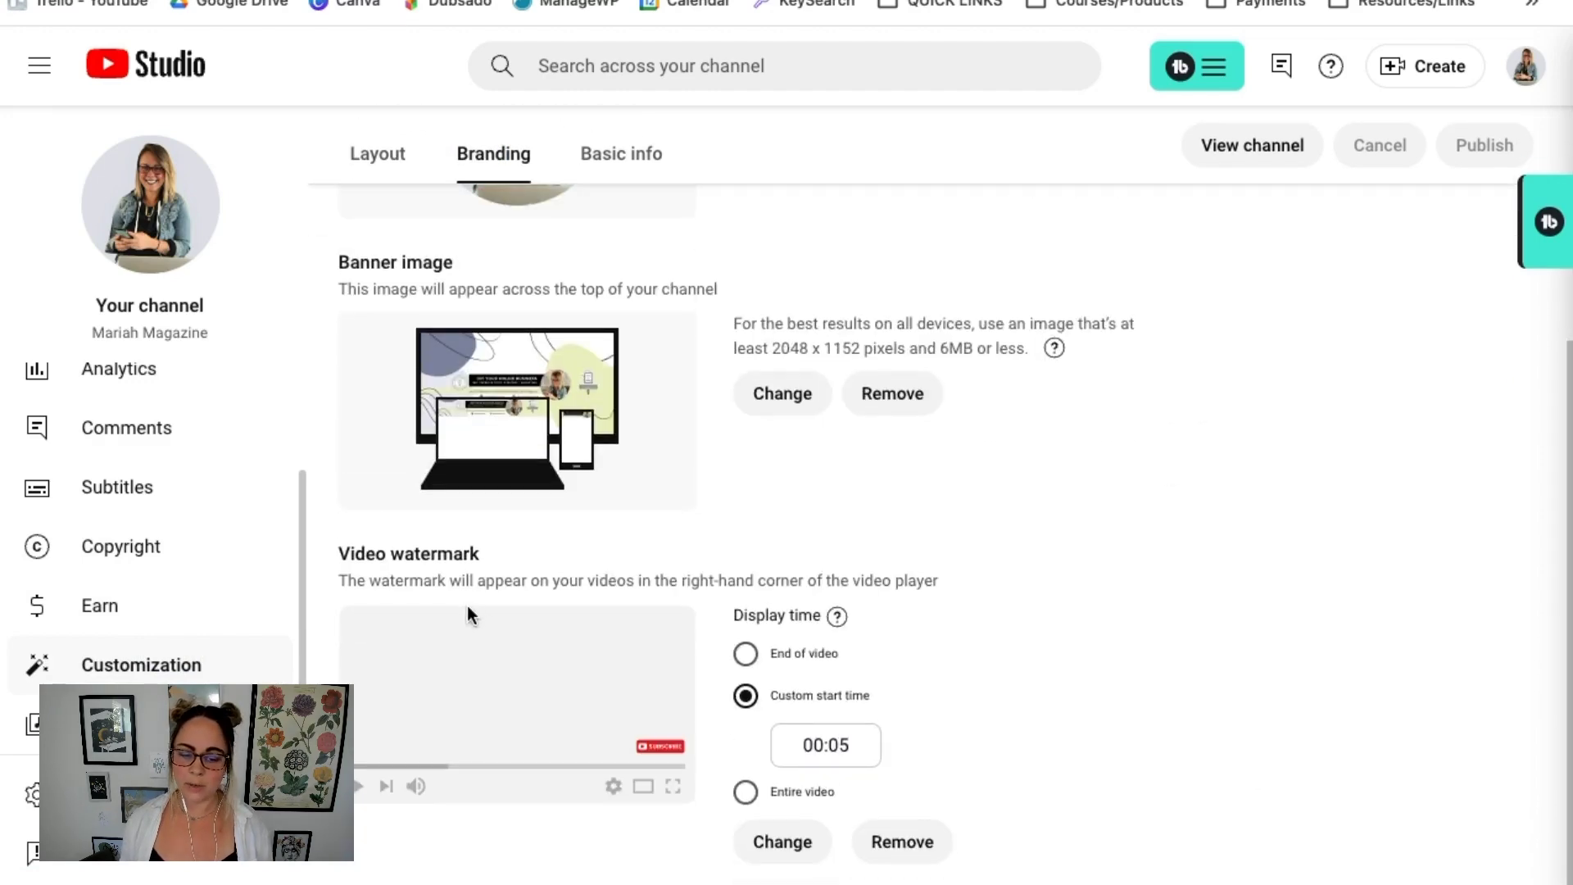
{"action": "left_click_drag", "start_coordinate": [337, 555], "coordinate": [502, 559]}
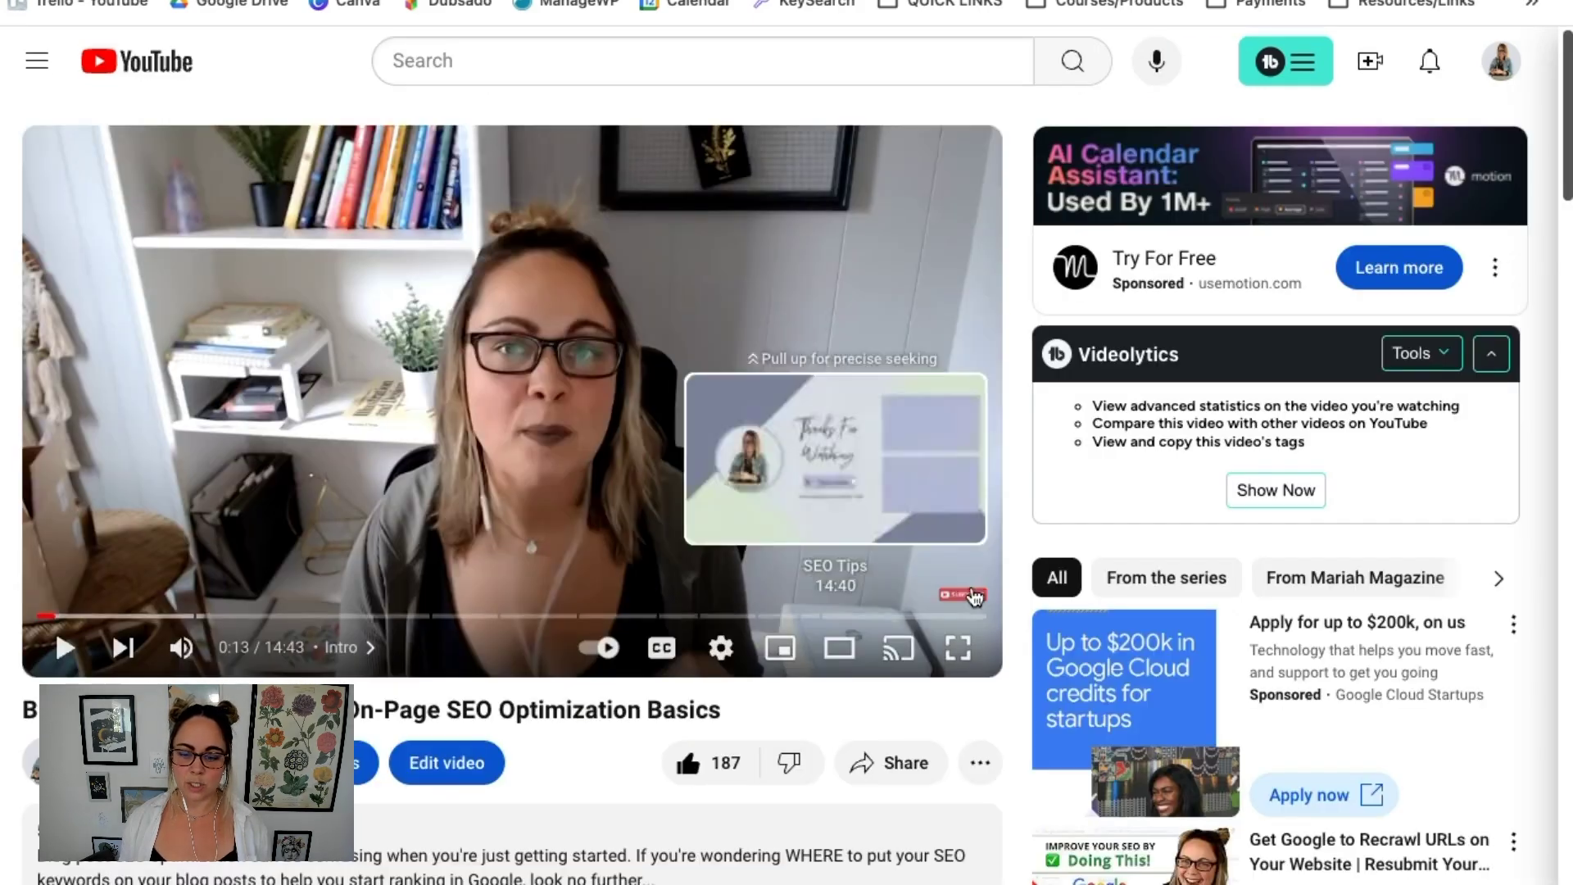
{"action": "mouse_move", "coordinate": [974, 597]}
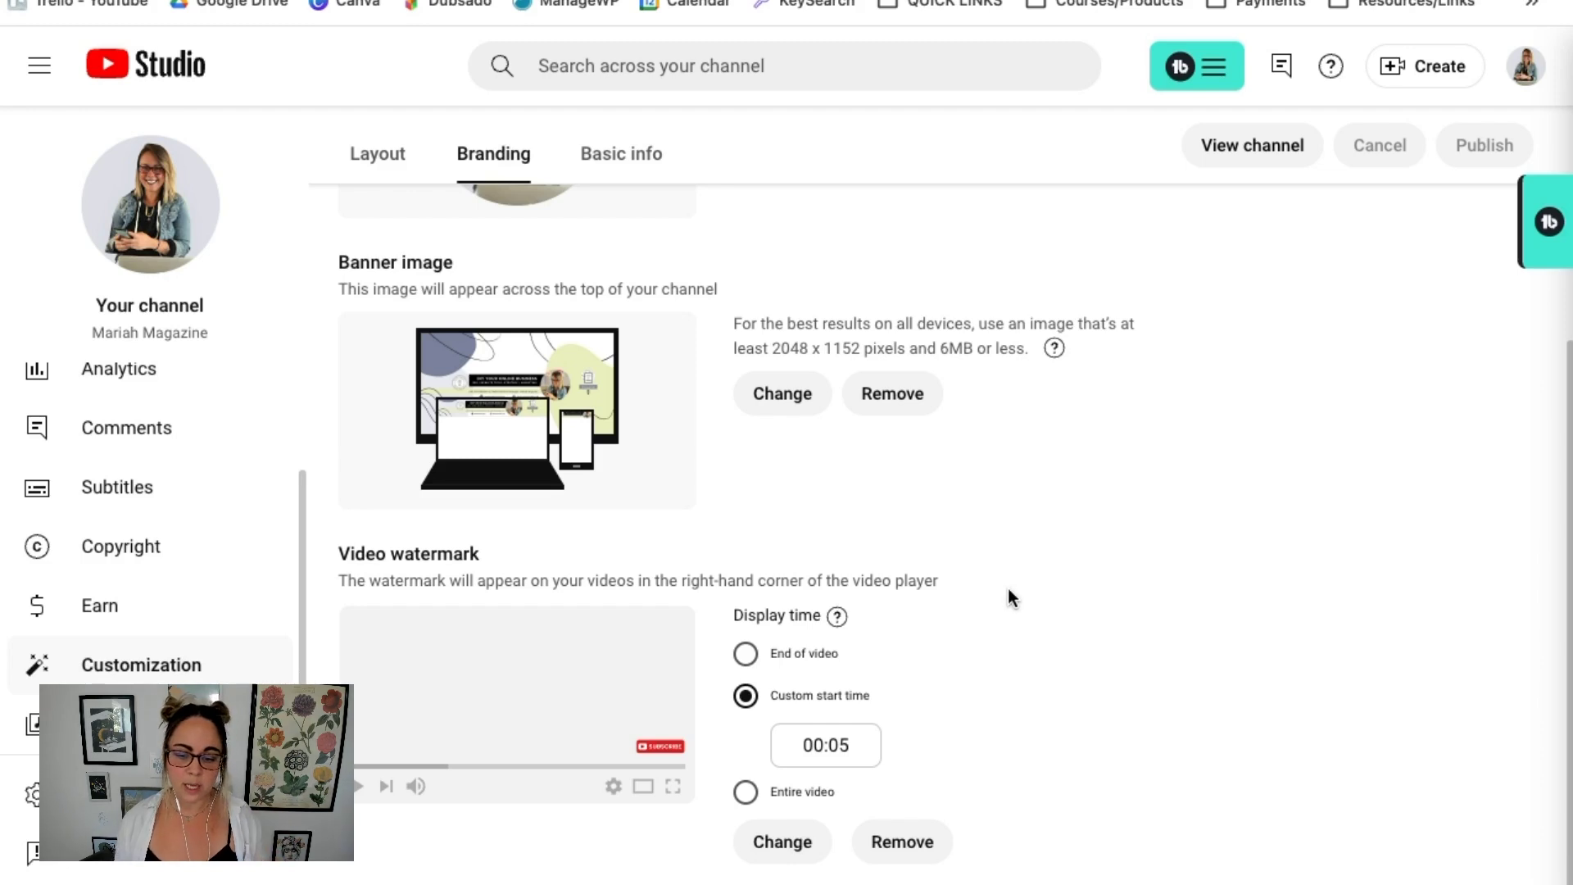
Set the video watermark's display time to the entire video and remove the current watermark image
{"action": "left_click", "coordinate": [1006, 594]}
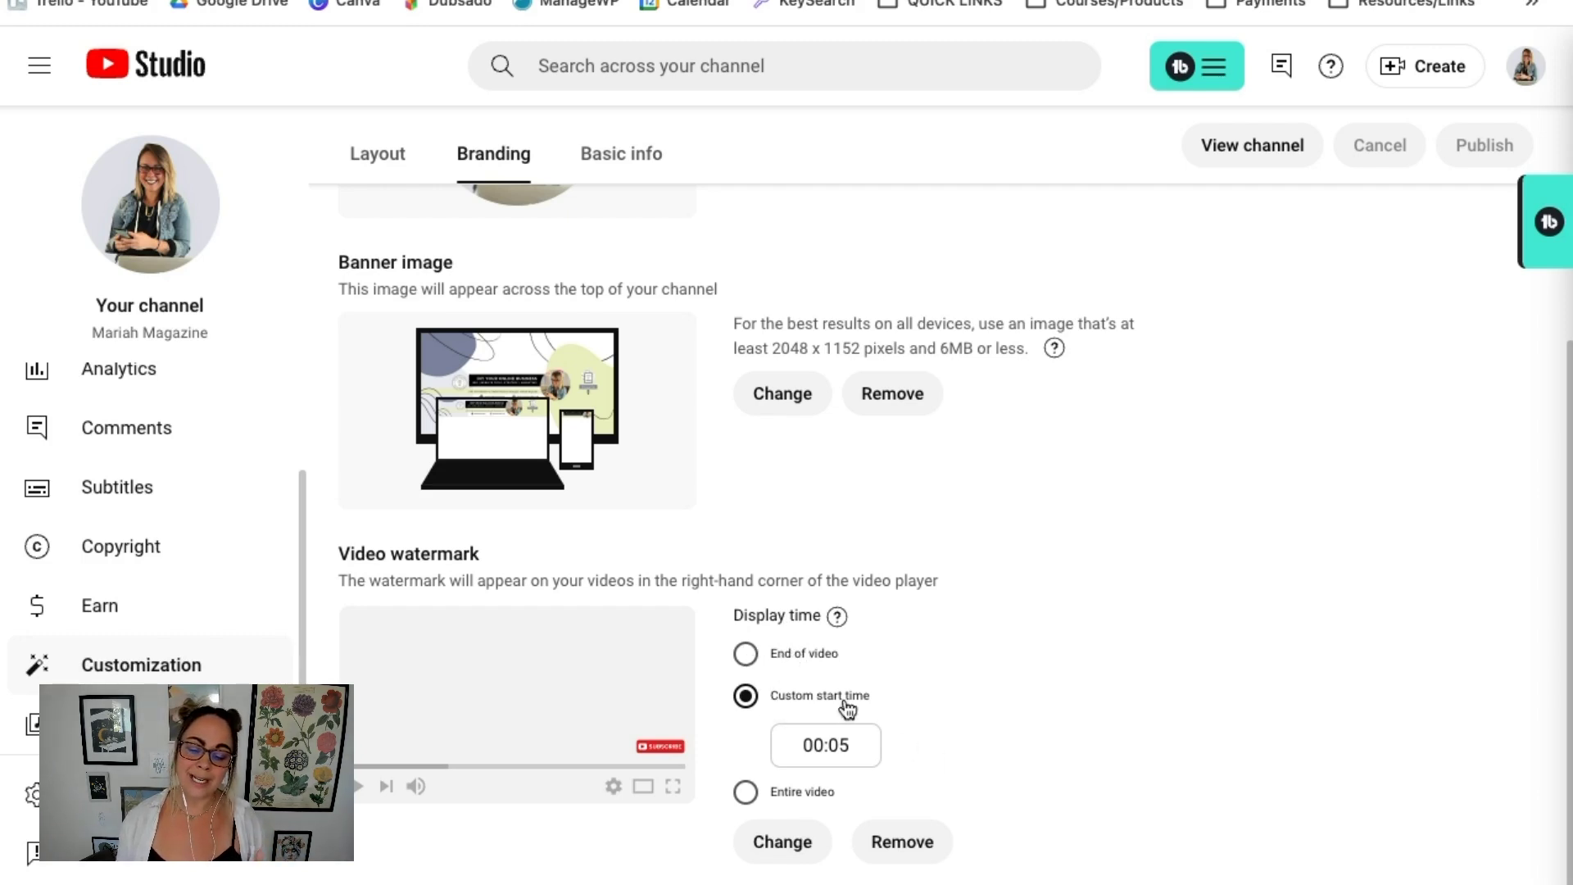
{"action": "left_click", "coordinate": [856, 749]}
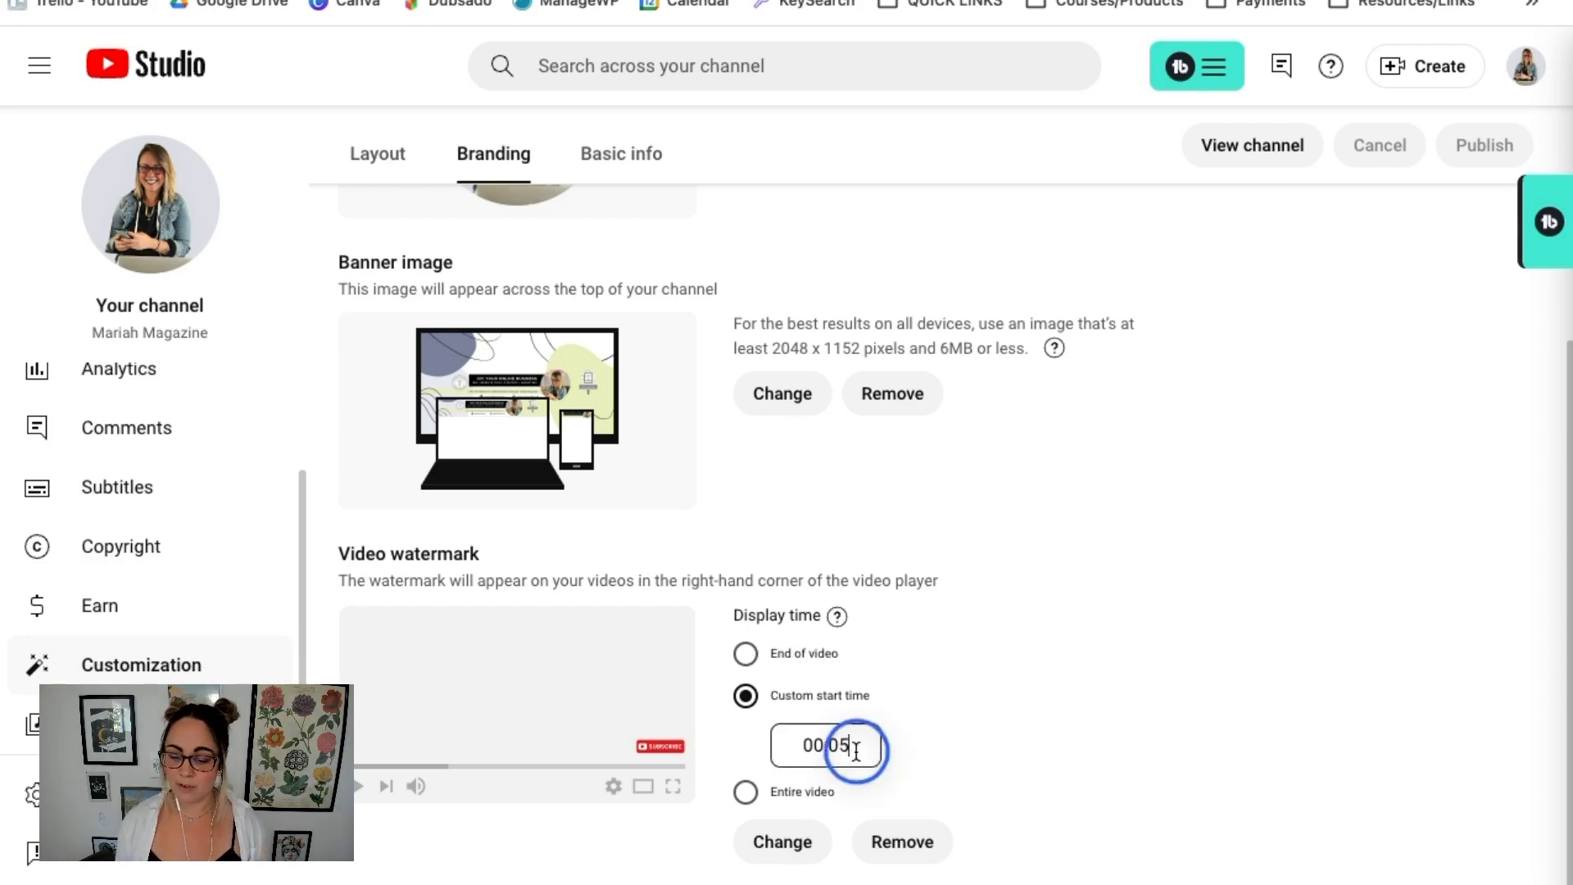
{"action": "left_click_drag", "start_coordinate": [856, 750], "coordinate": [801, 745]}
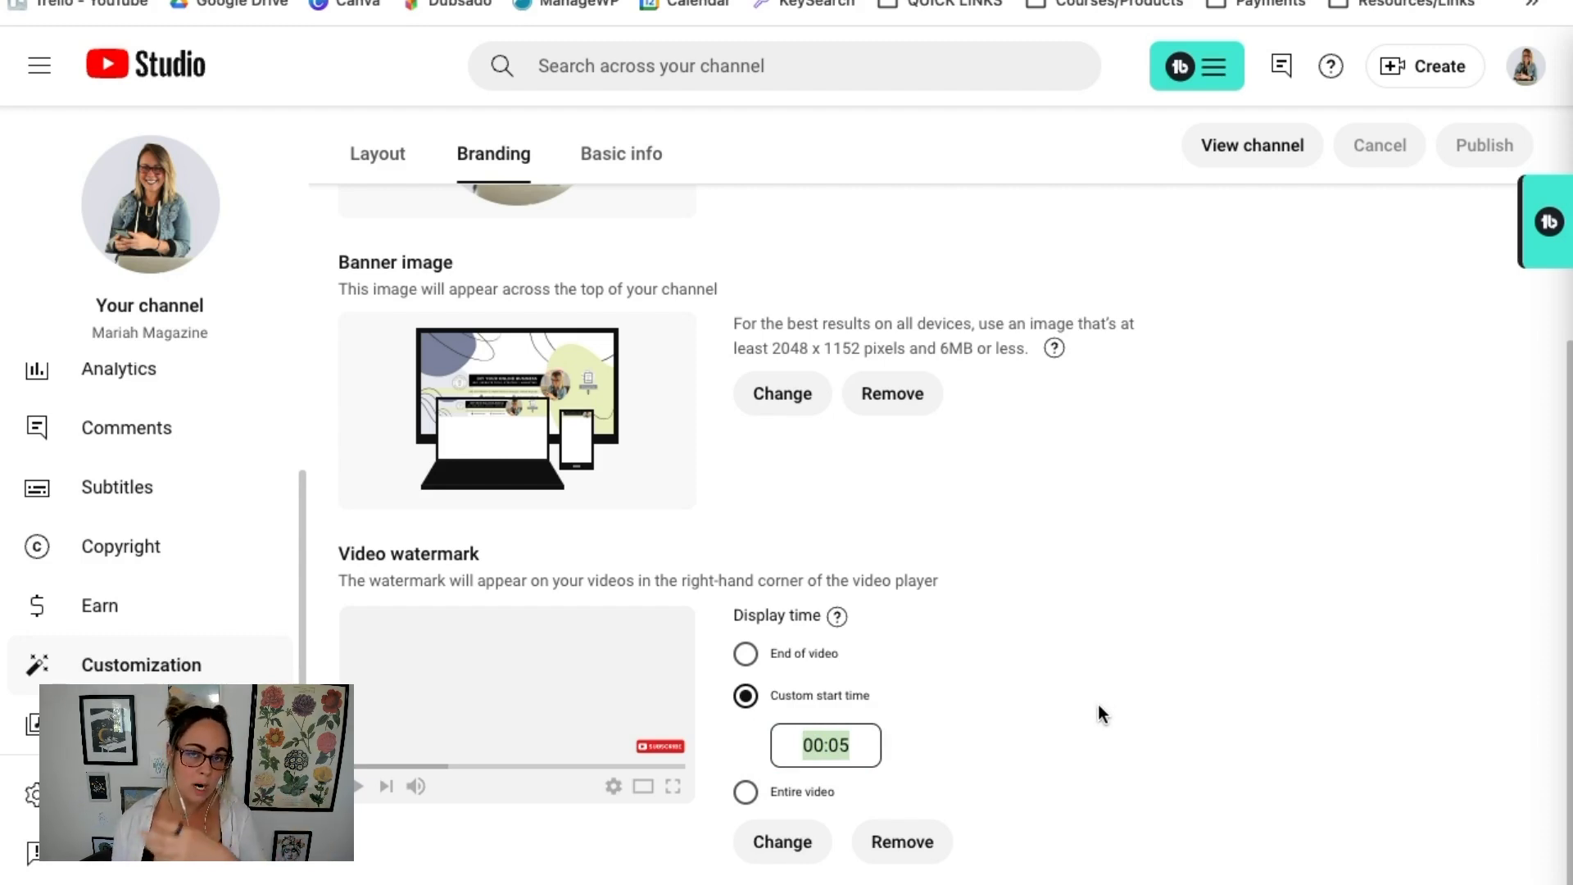
{"action": "left_click", "coordinate": [802, 791]}
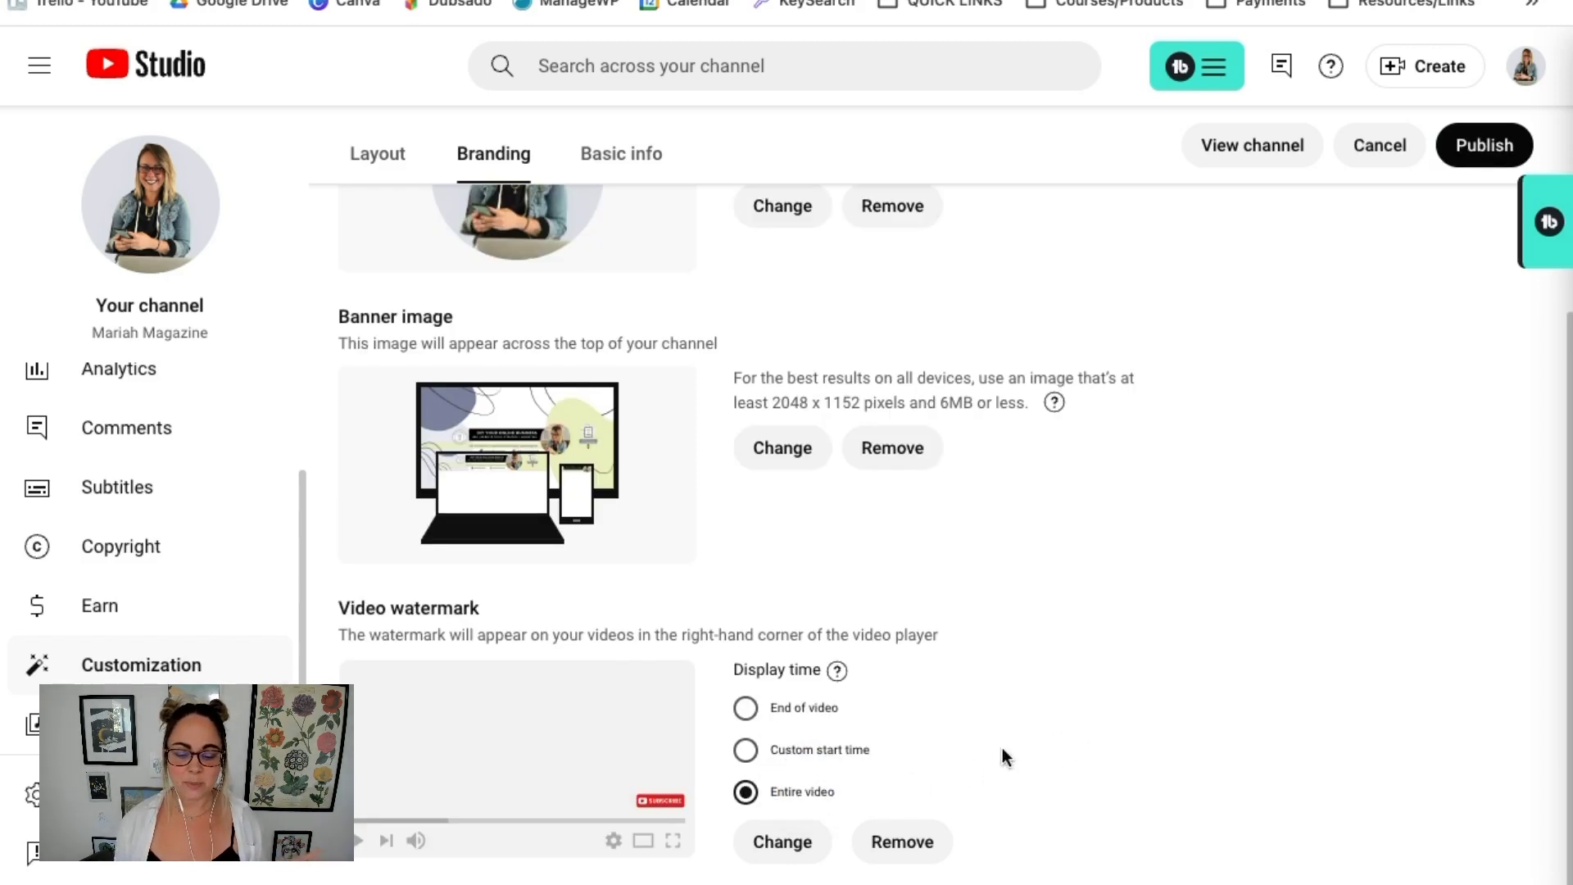
{"action": "left_click", "coordinate": [808, 750]}
{"action": "left_click", "coordinate": [747, 844]}
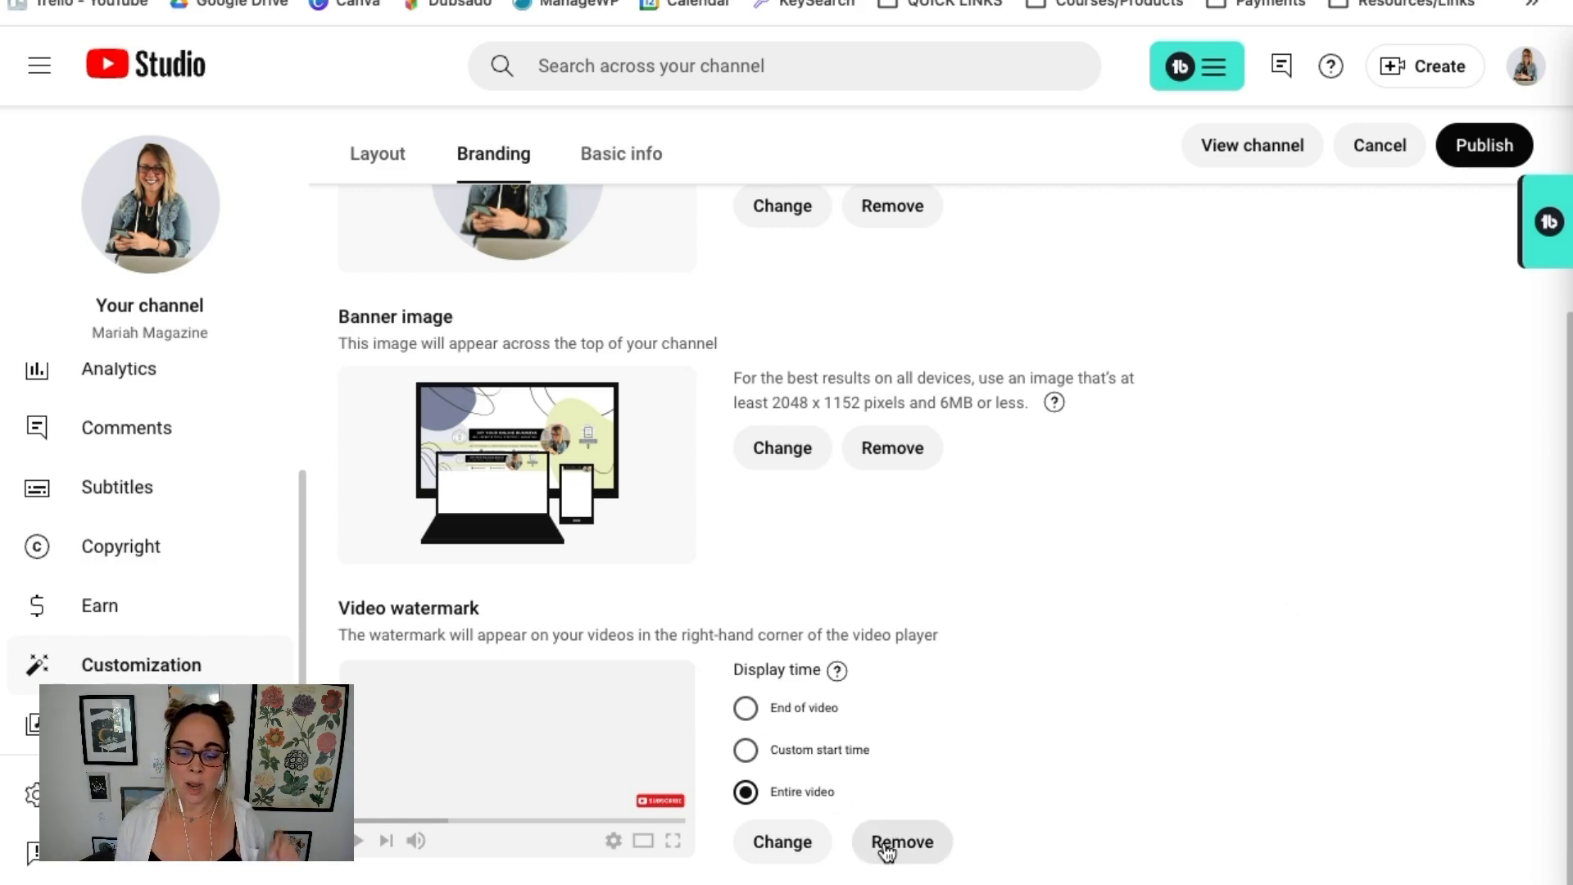
{"action": "left_click", "coordinate": [918, 848]}
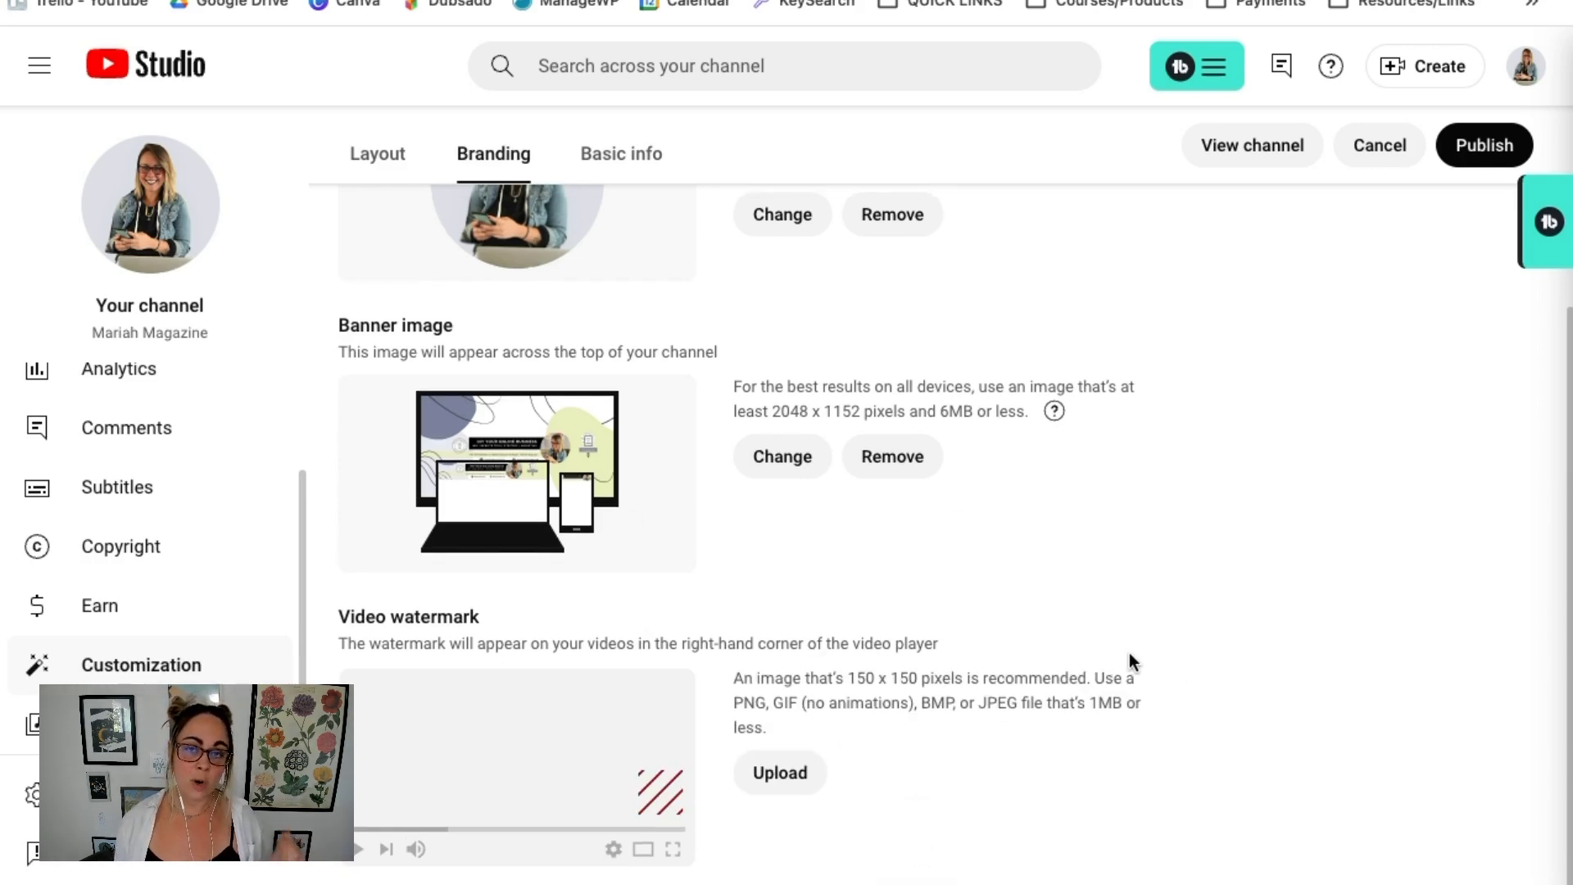
Review the recommended size and file formats for the watermark image, and examine the subscribe watermark on the video's watch page
{"action": "left_click_drag", "start_coordinate": [847, 676], "coordinate": [975, 678]}
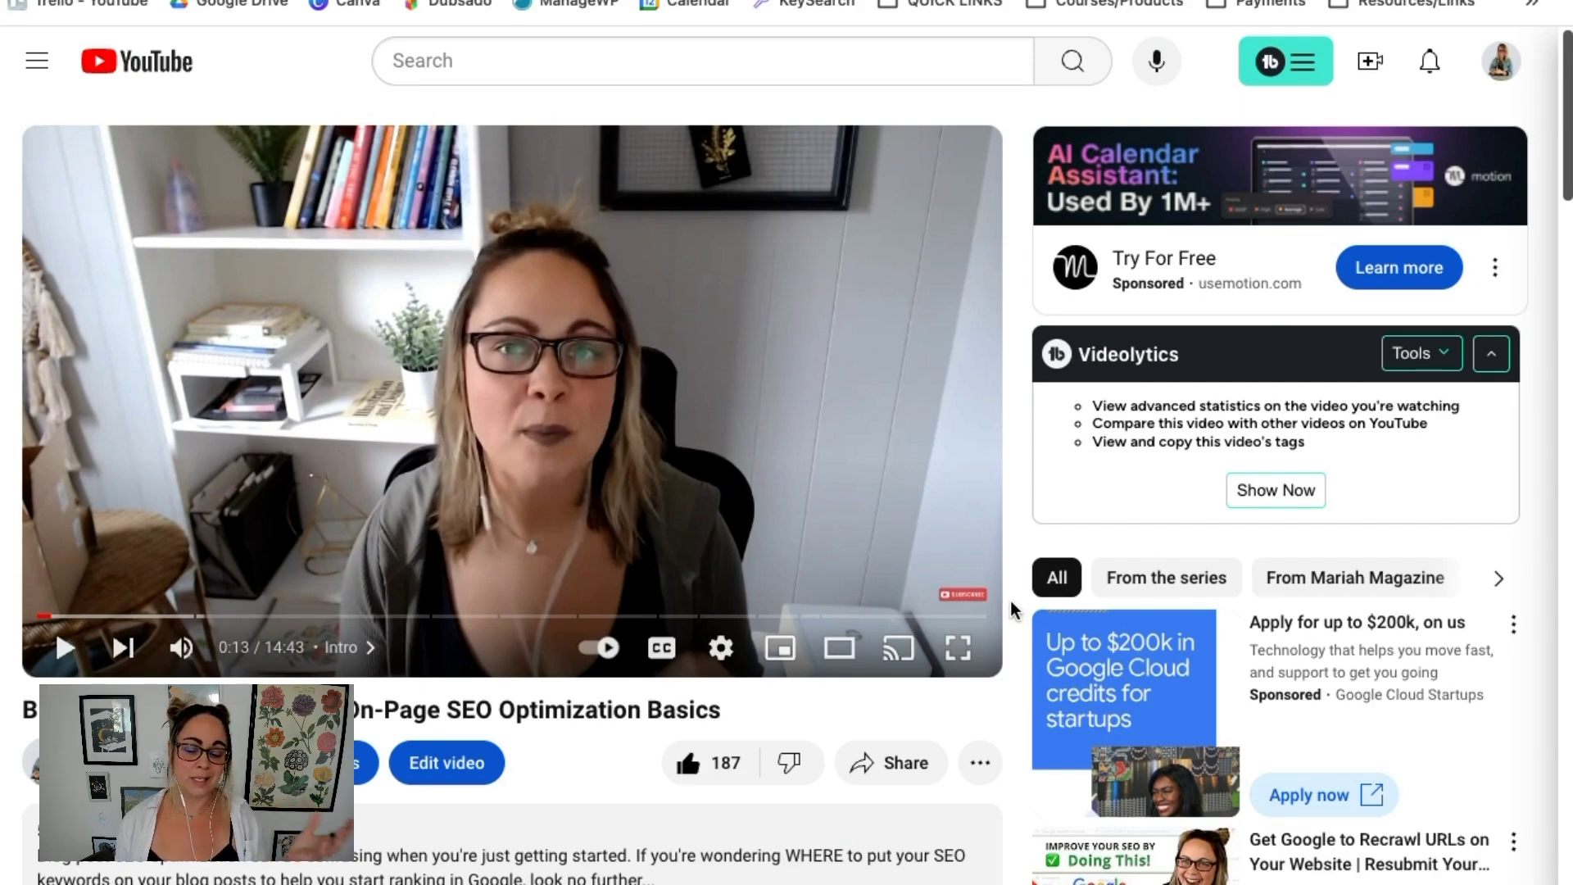
{"action": "mouse_move", "coordinate": [979, 583]}
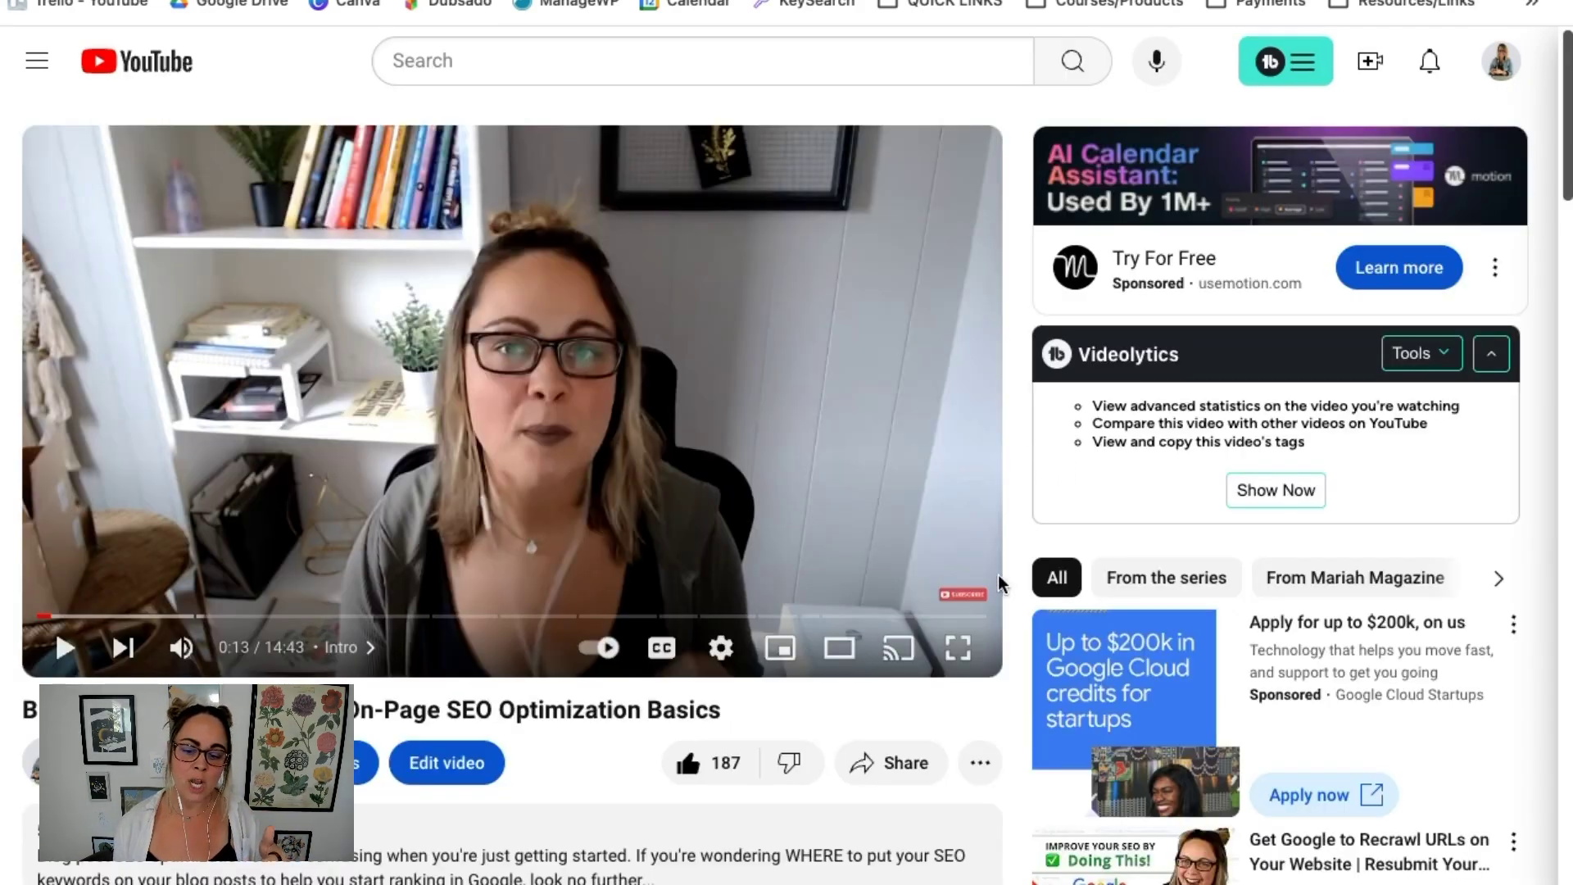
{"action": "mouse_move", "coordinate": [971, 578]}
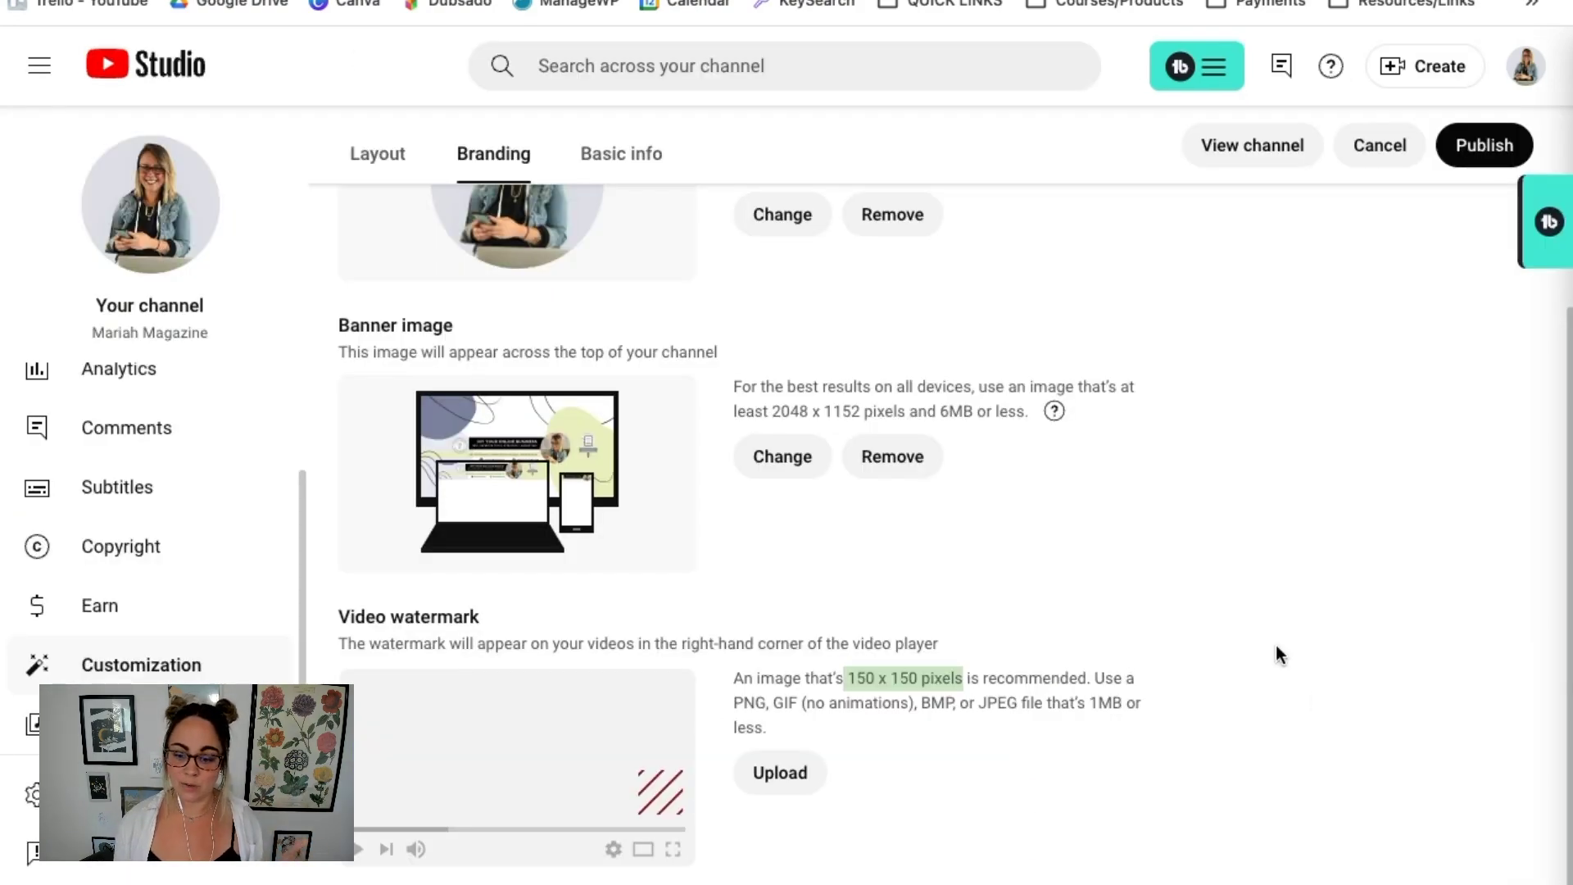
{"action": "left_click", "coordinate": [1269, 637]}
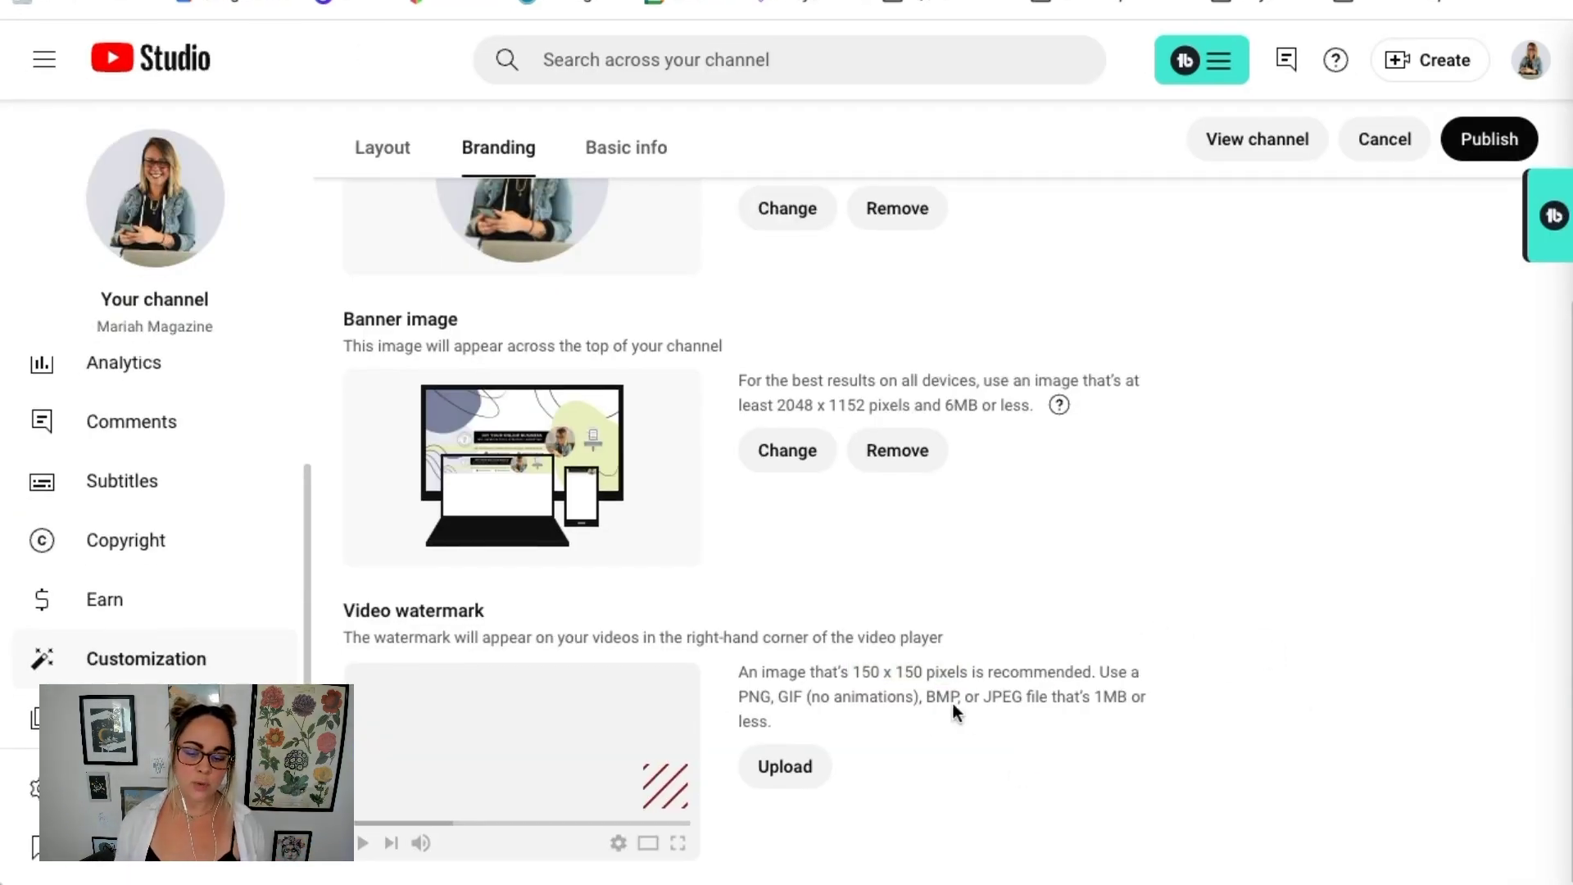
{"action": "left_click", "coordinate": [880, 662]}
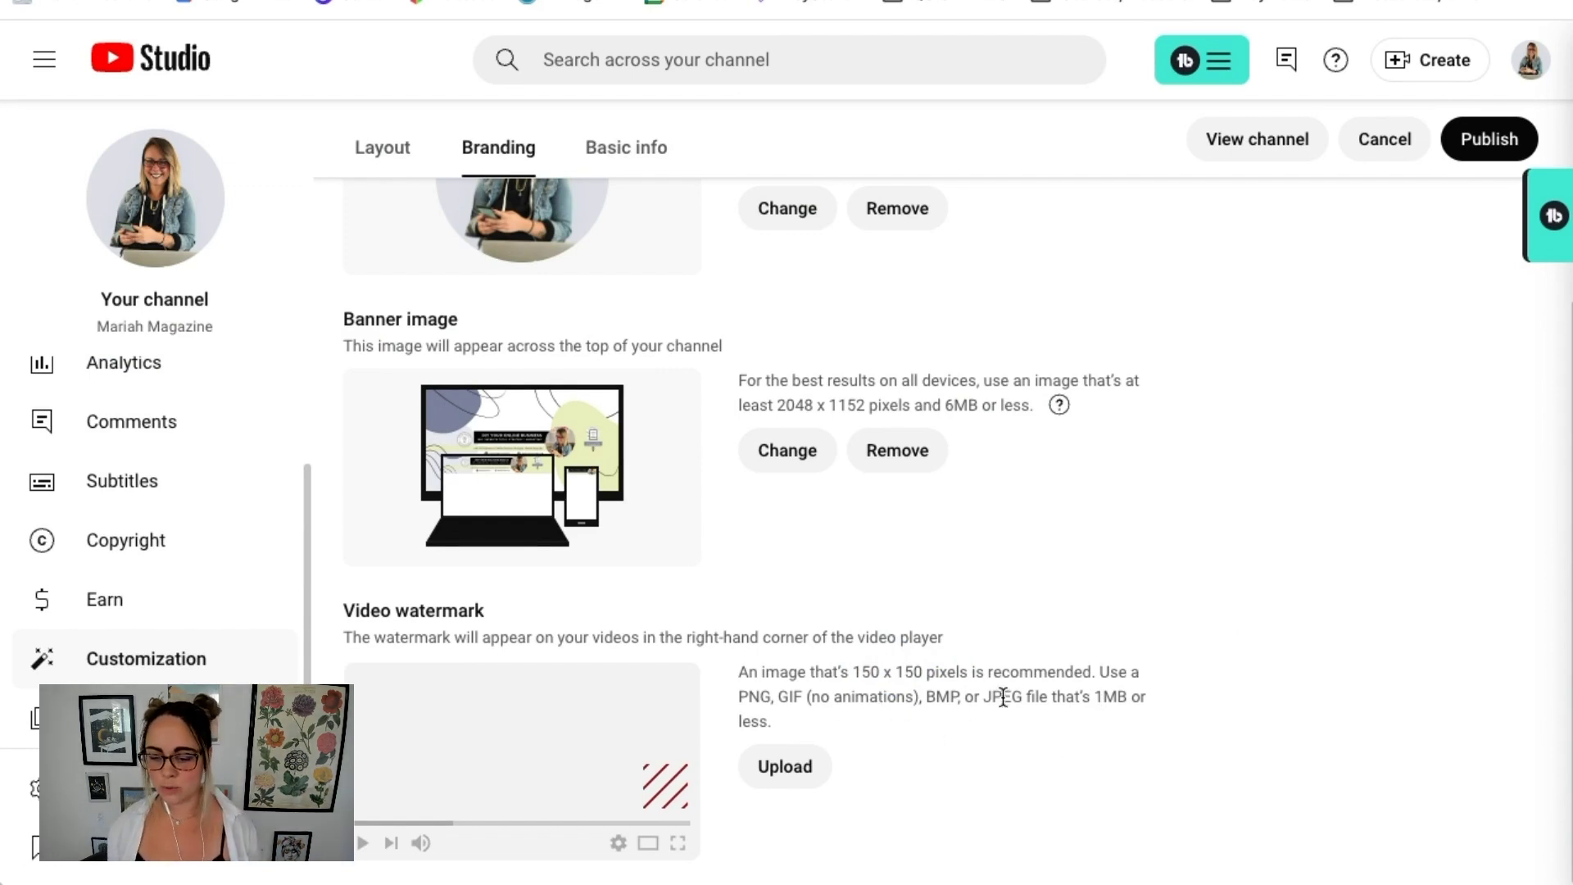
{"action": "left_click", "coordinate": [1111, 671]}
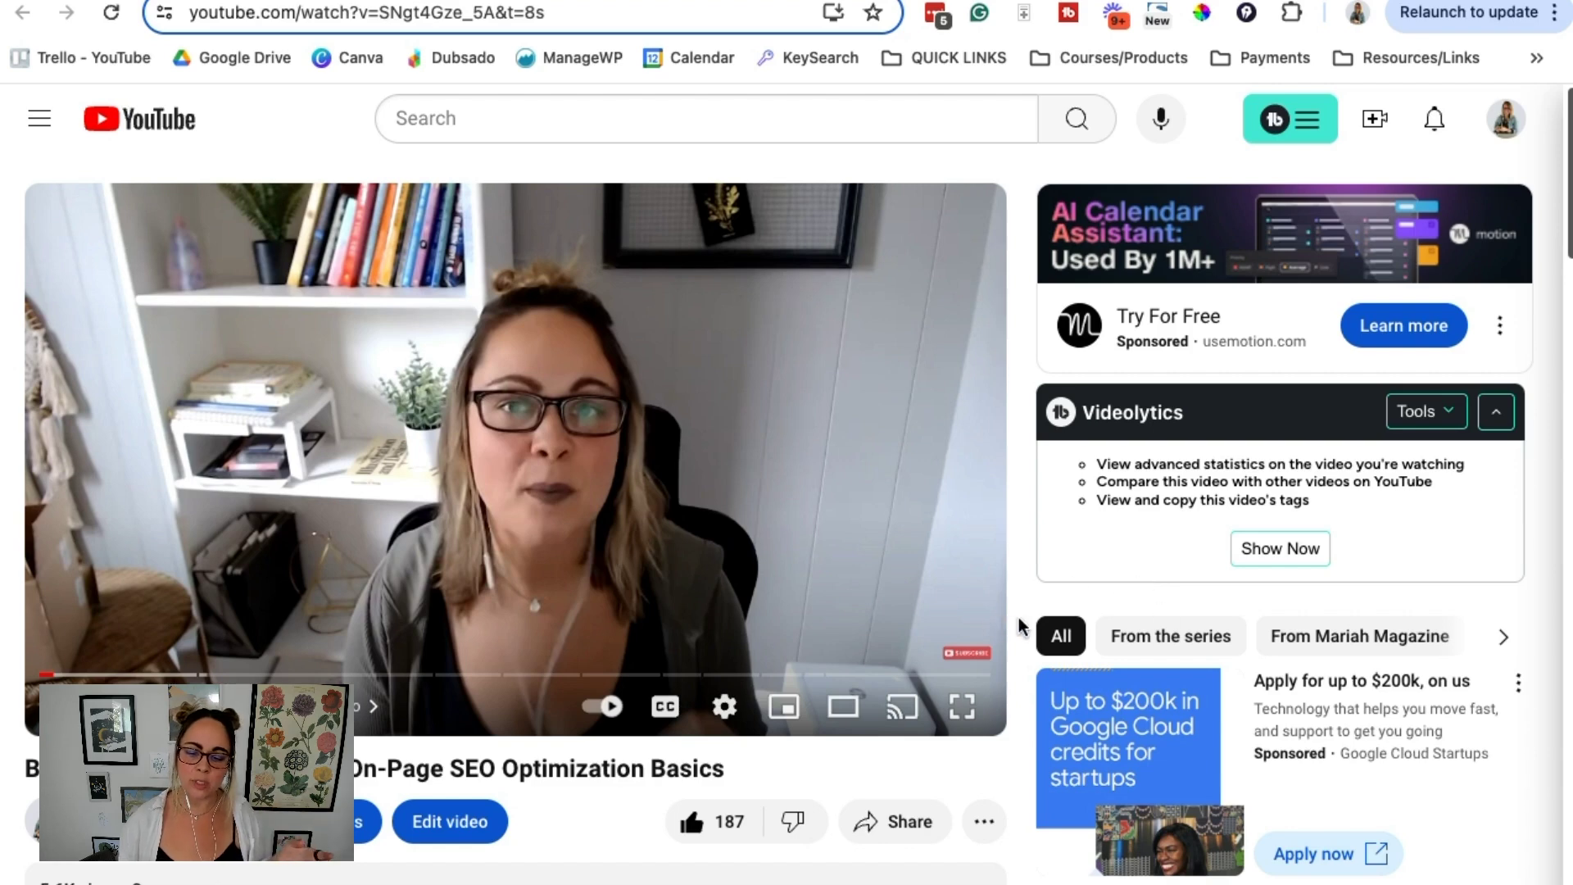
{"action": "scroll", "coordinate": [1025, 612], "scroll_direction": "down", "scroll_amount": 1}
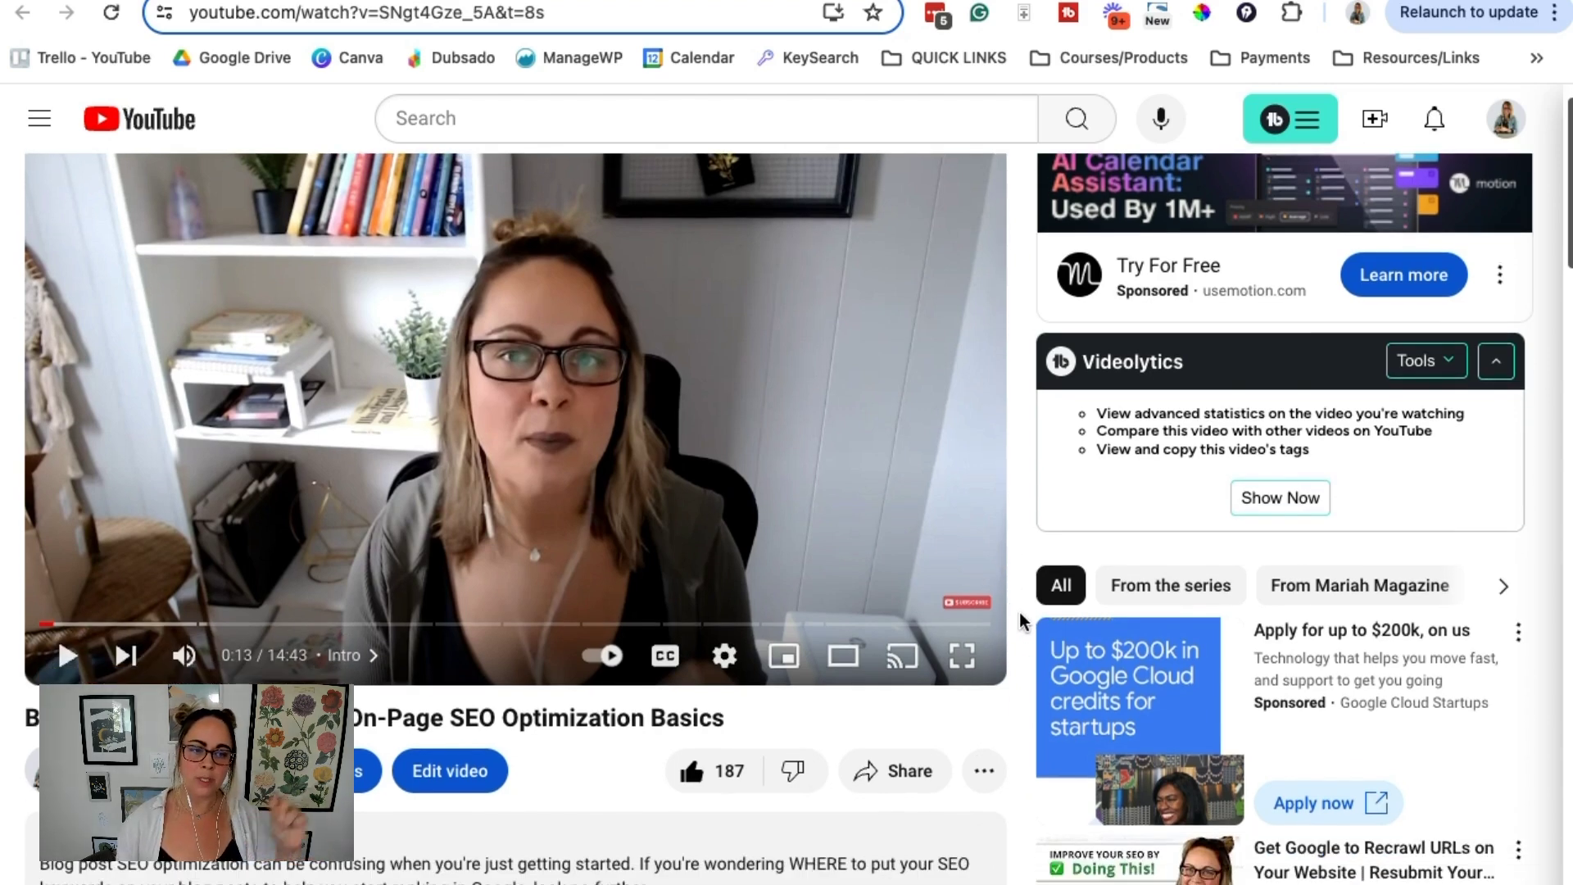
{"action": "mouse_move", "coordinate": [984, 608]}
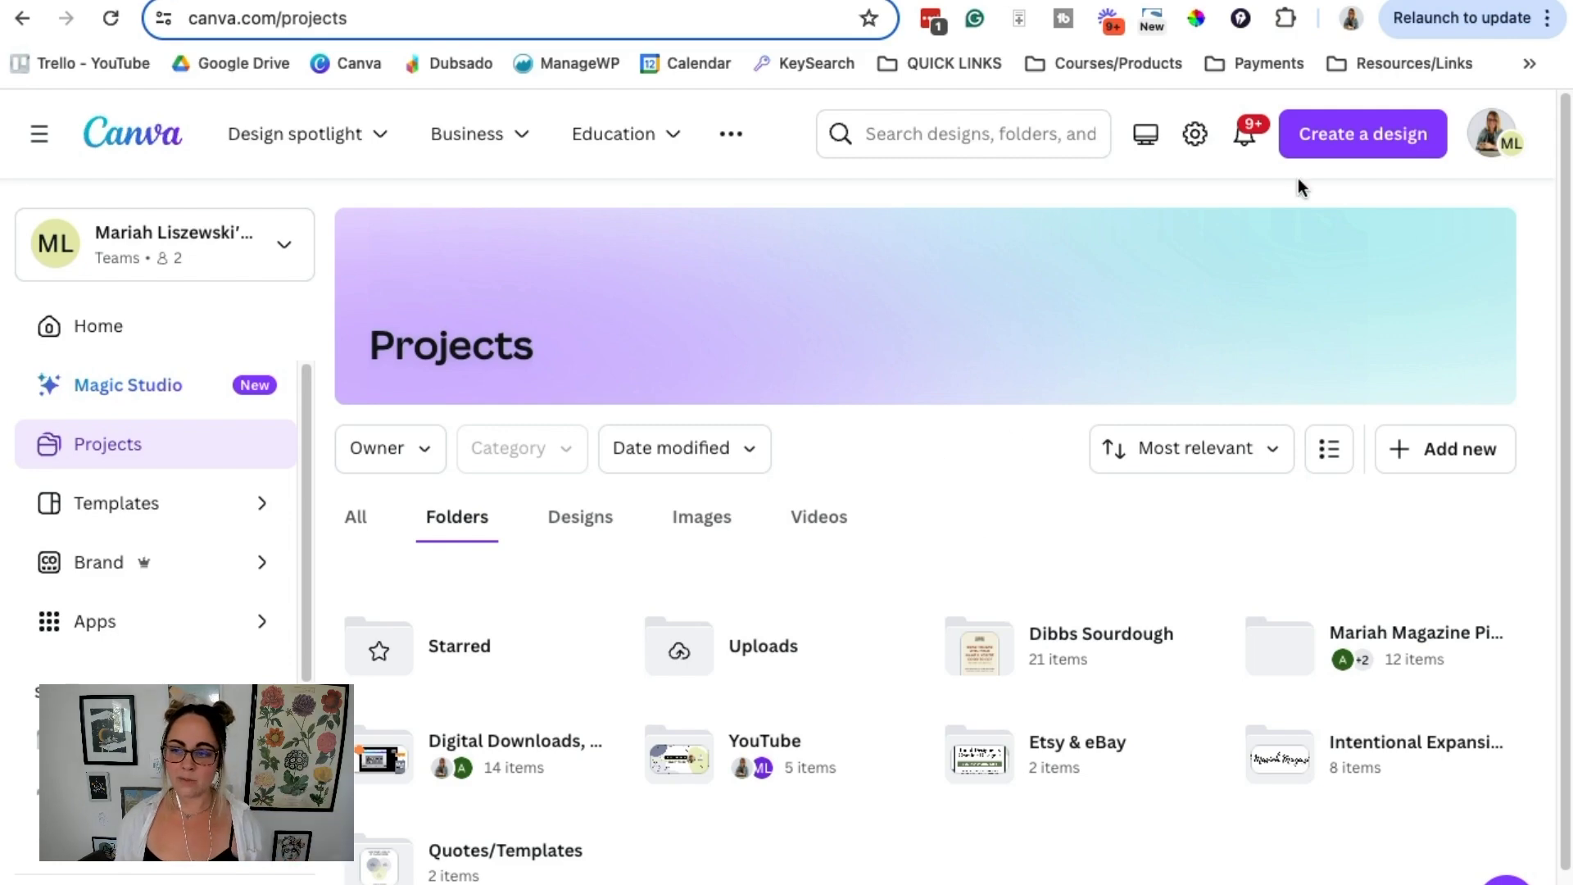
In Canva, create a square Instagram Post design of 1080 × 1080 px and name it "Youtube Subscribe Watermark"
{"action": "left_click", "coordinate": [1361, 150]}
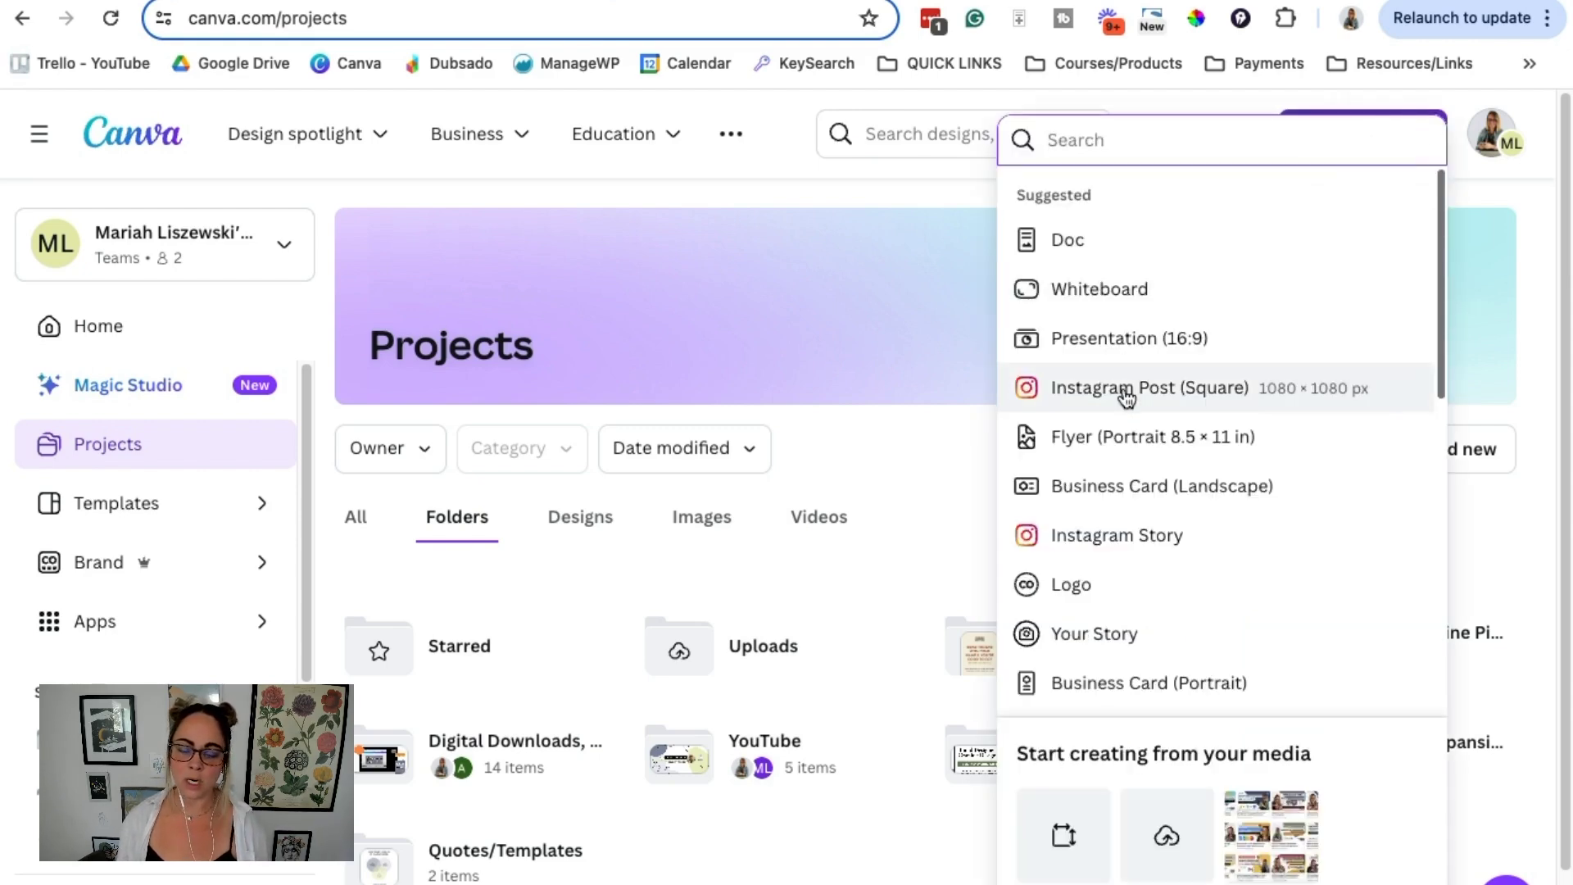
{"action": "left_click", "coordinate": [1186, 399]}
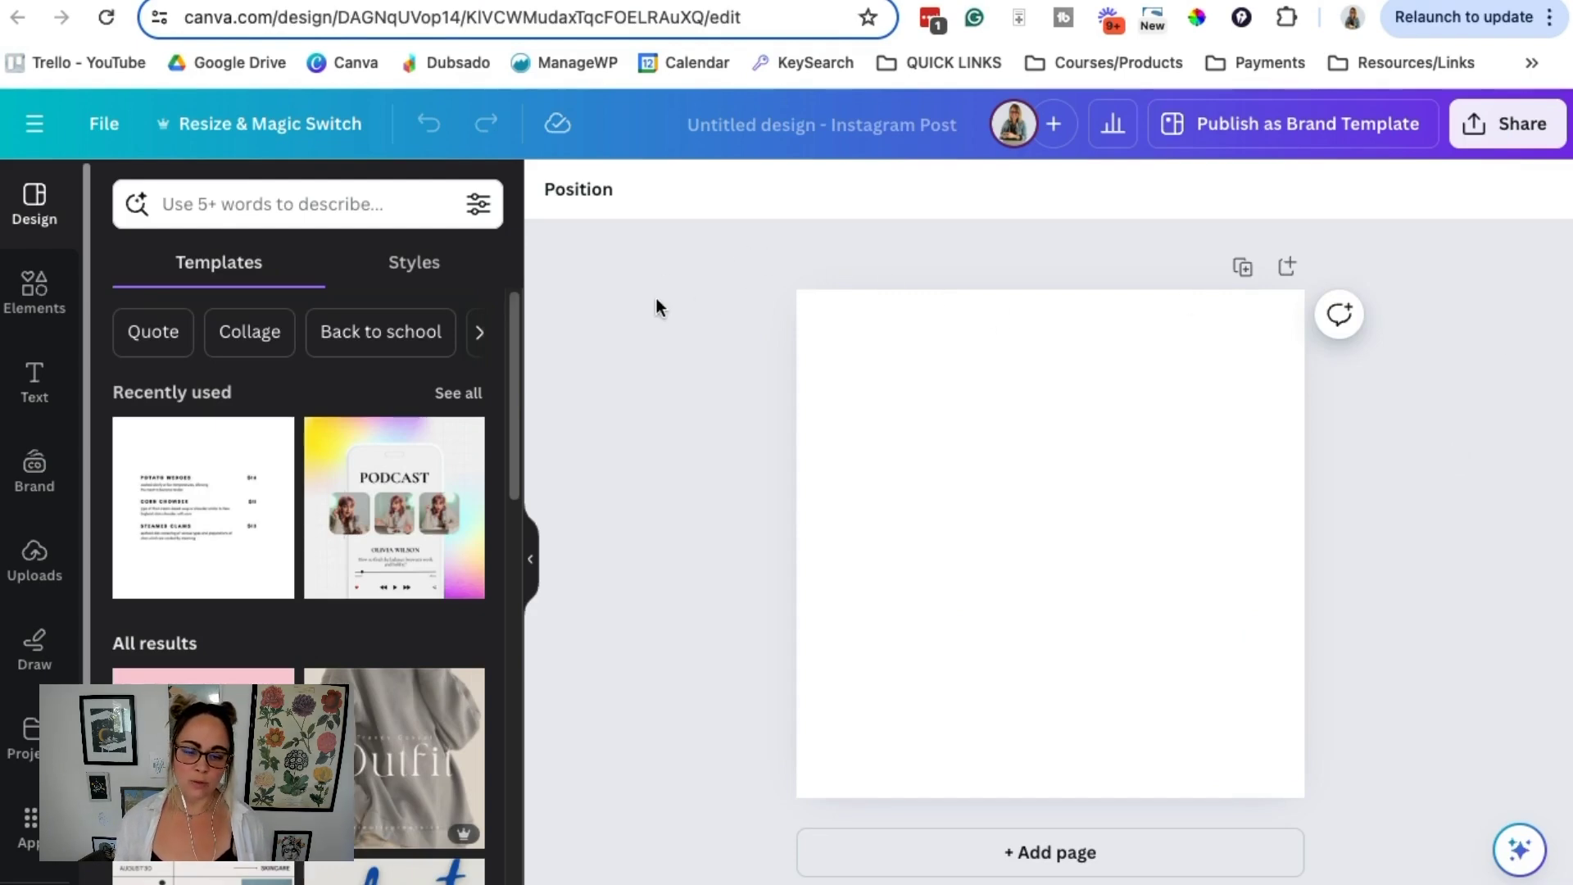
{"action": "left_click", "coordinate": [794, 125]}
{"action": "key", "text": "BackSpace"}
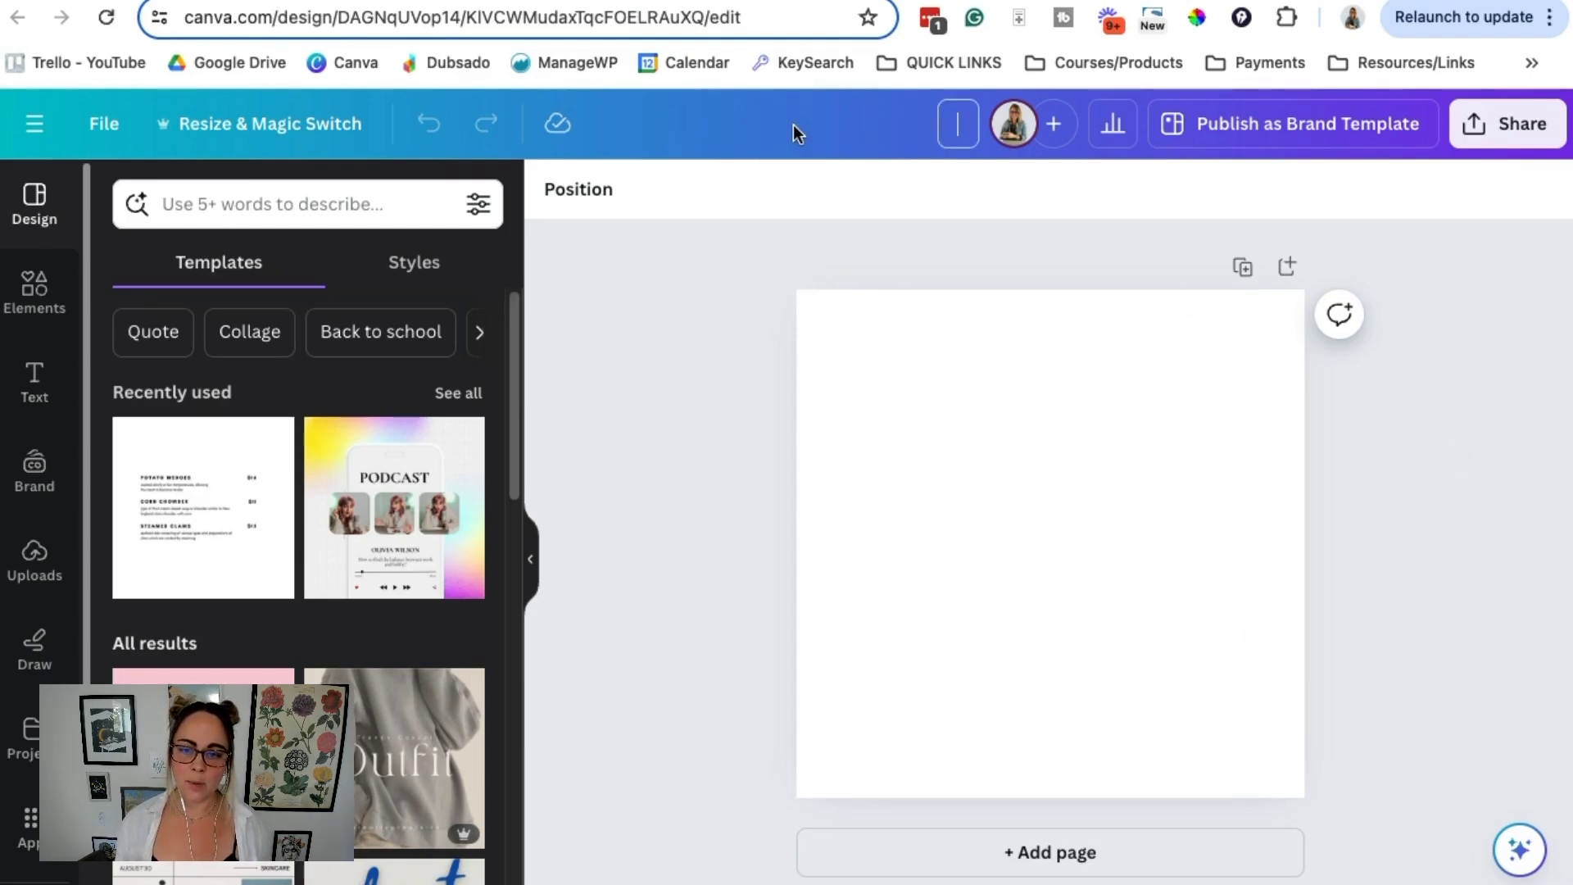
{"action": "type", "text": "Youtube Subscribe Watermark"}
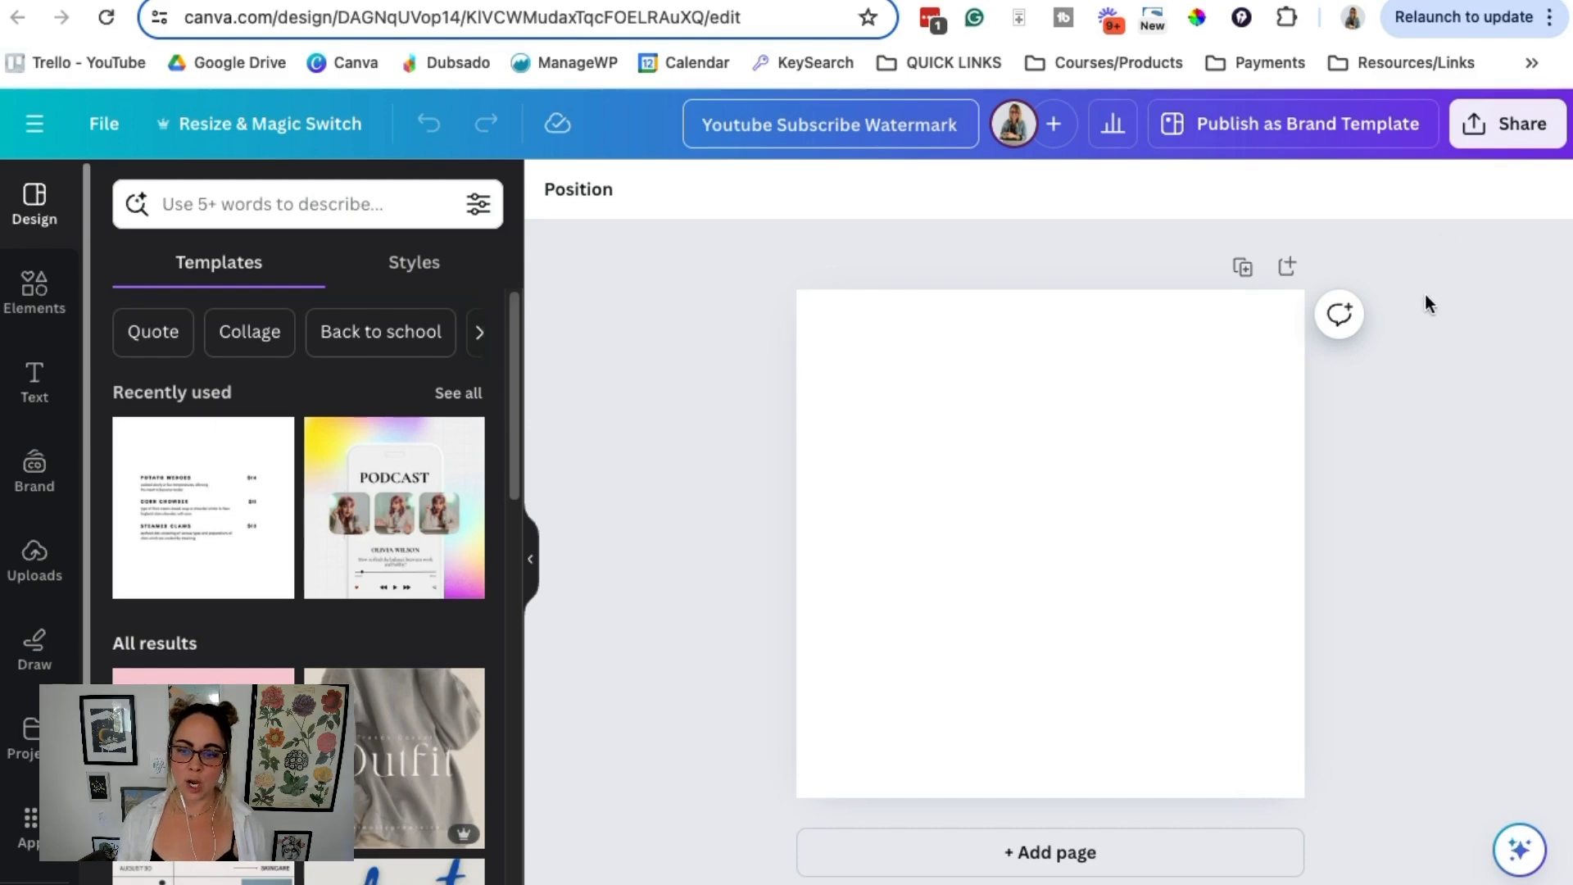
{"action": "key", "text": "Return"}
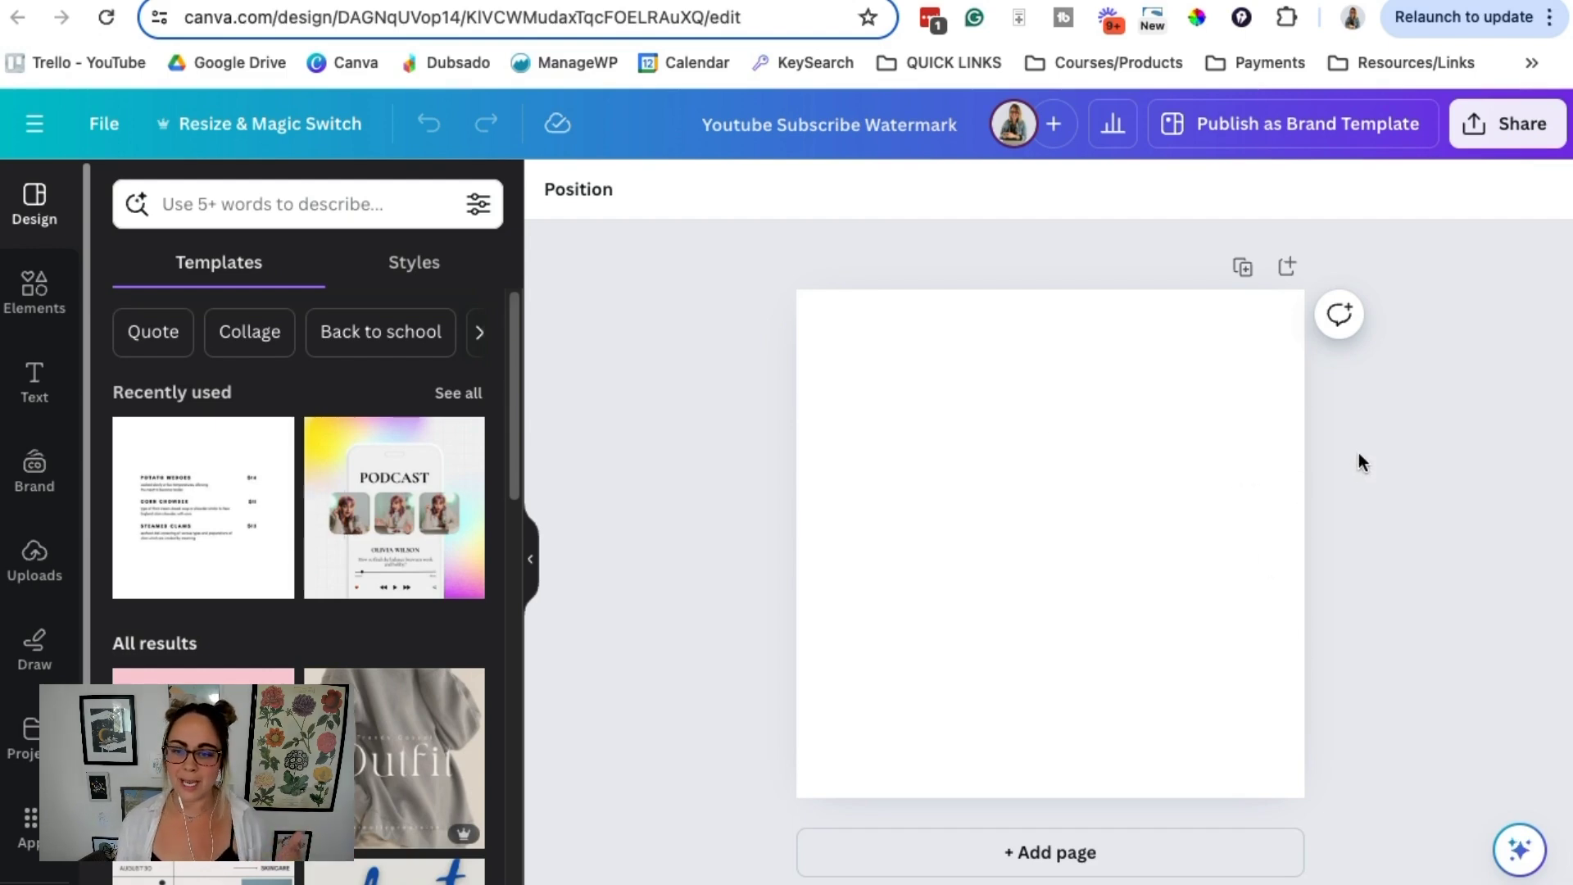
{"action": "left_click", "coordinate": [989, 459]}
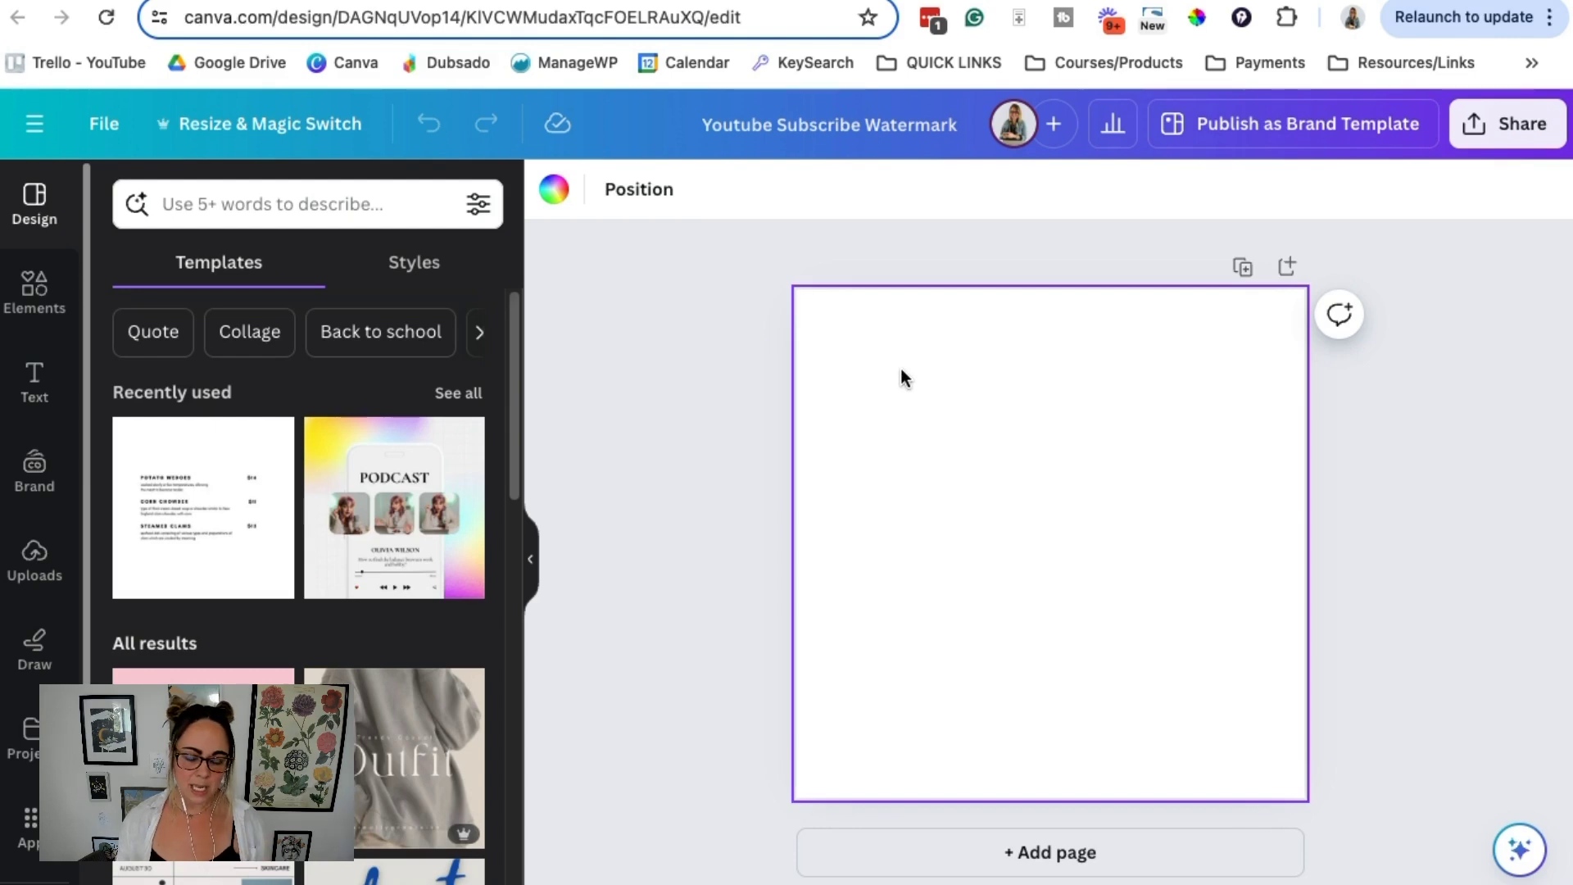
{"action": "left_click", "coordinate": [1435, 648]}
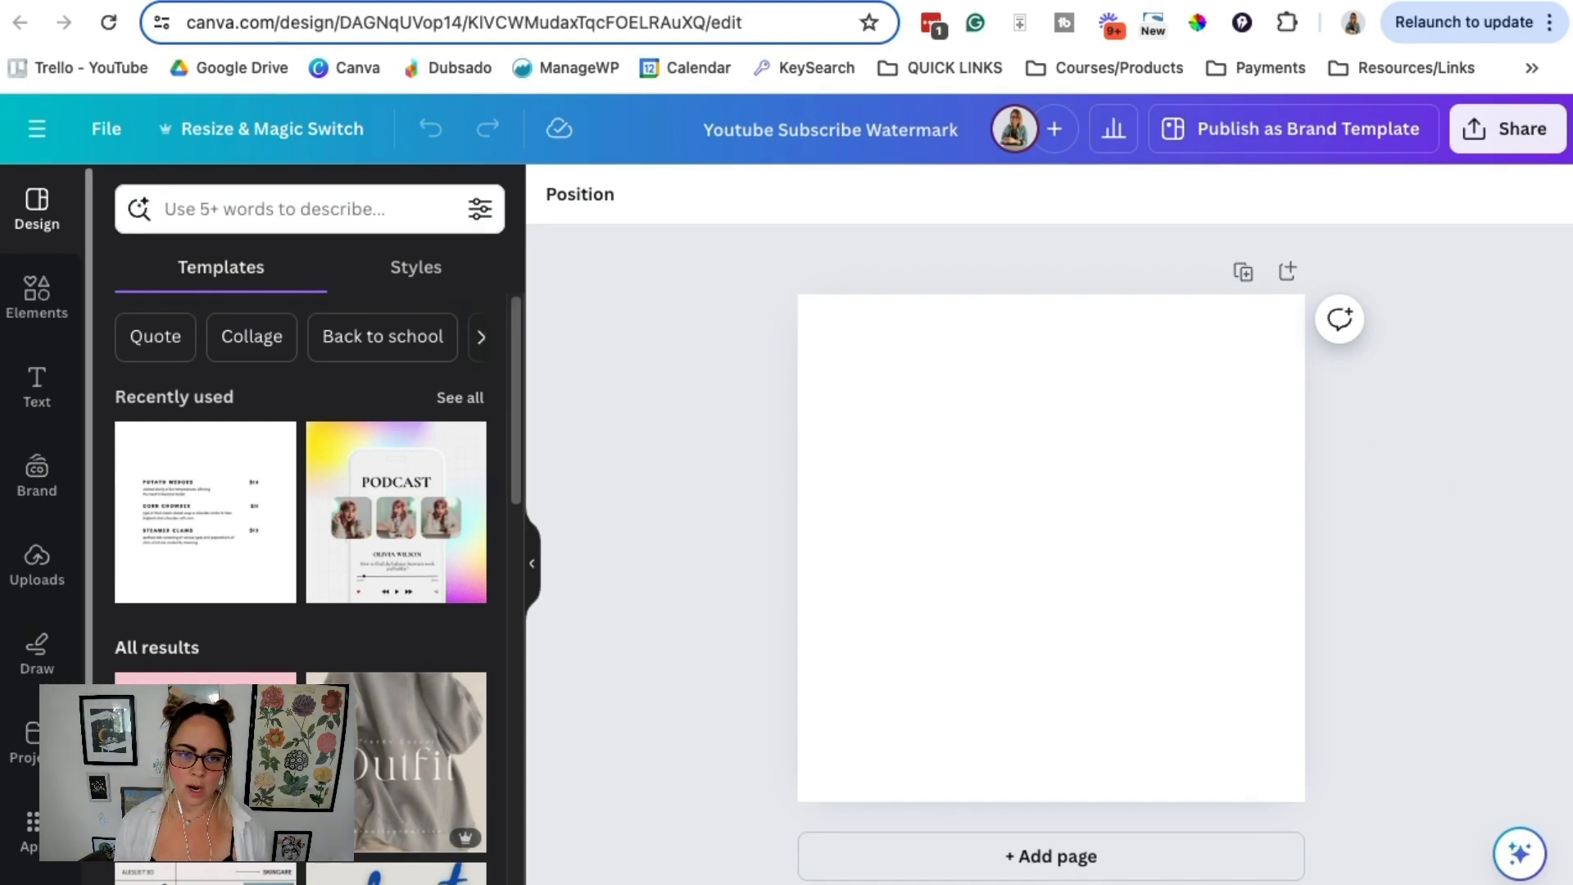
Switch back to YouTube Studio and sample the red of the Studio logo with the ColorPick Eyedropper
{"action": "left_click", "coordinate": [492, 2]}
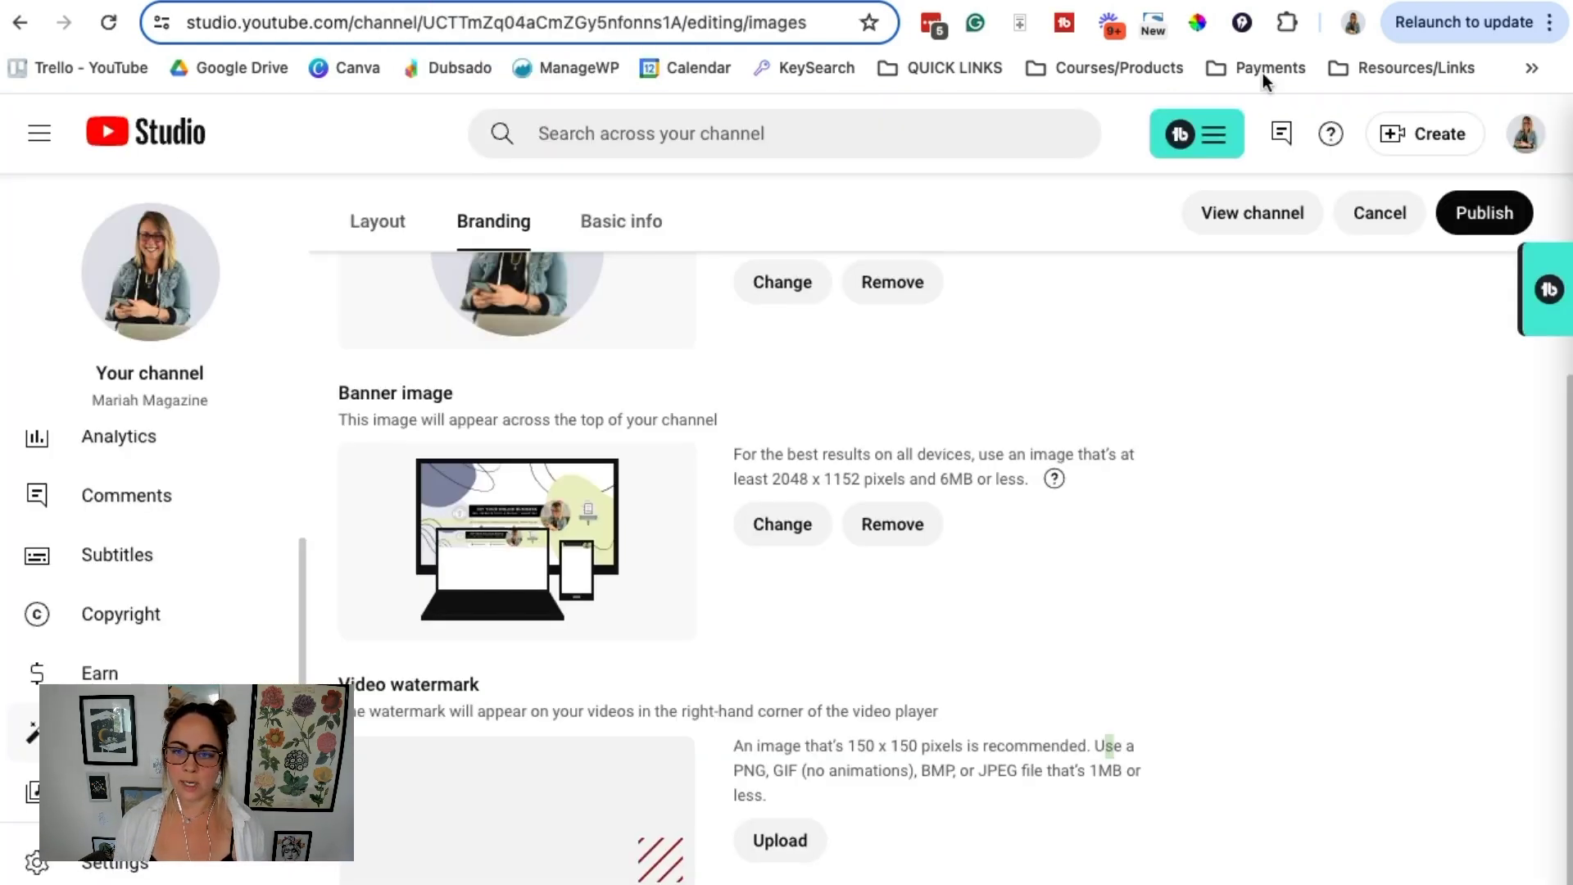
{"action": "left_click", "coordinate": [1197, 24]}
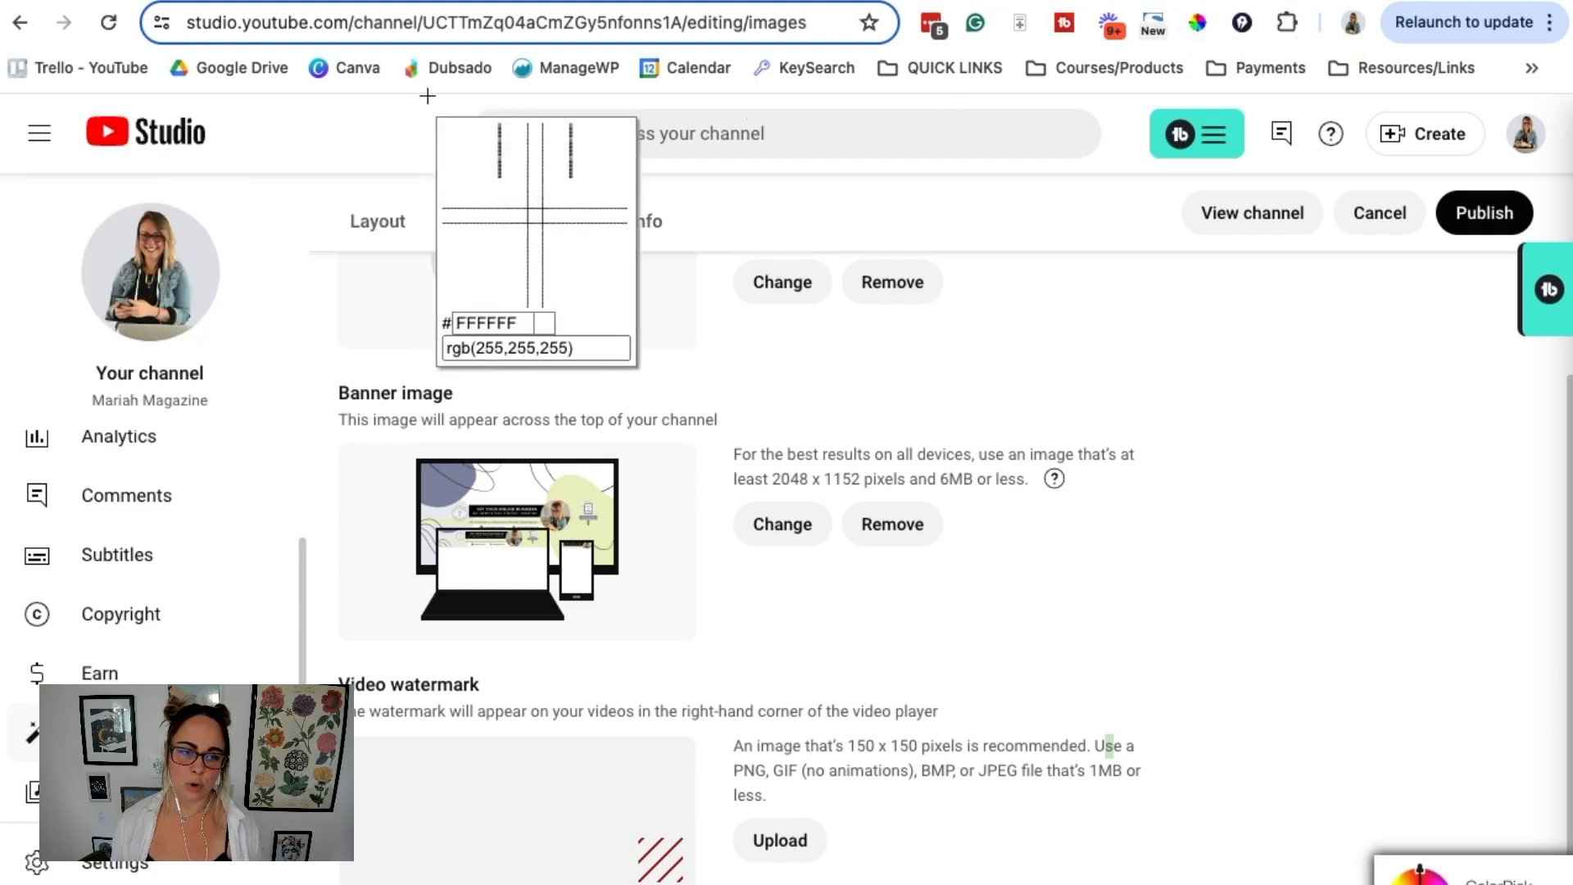
{"action": "left_click", "coordinate": [117, 129]}
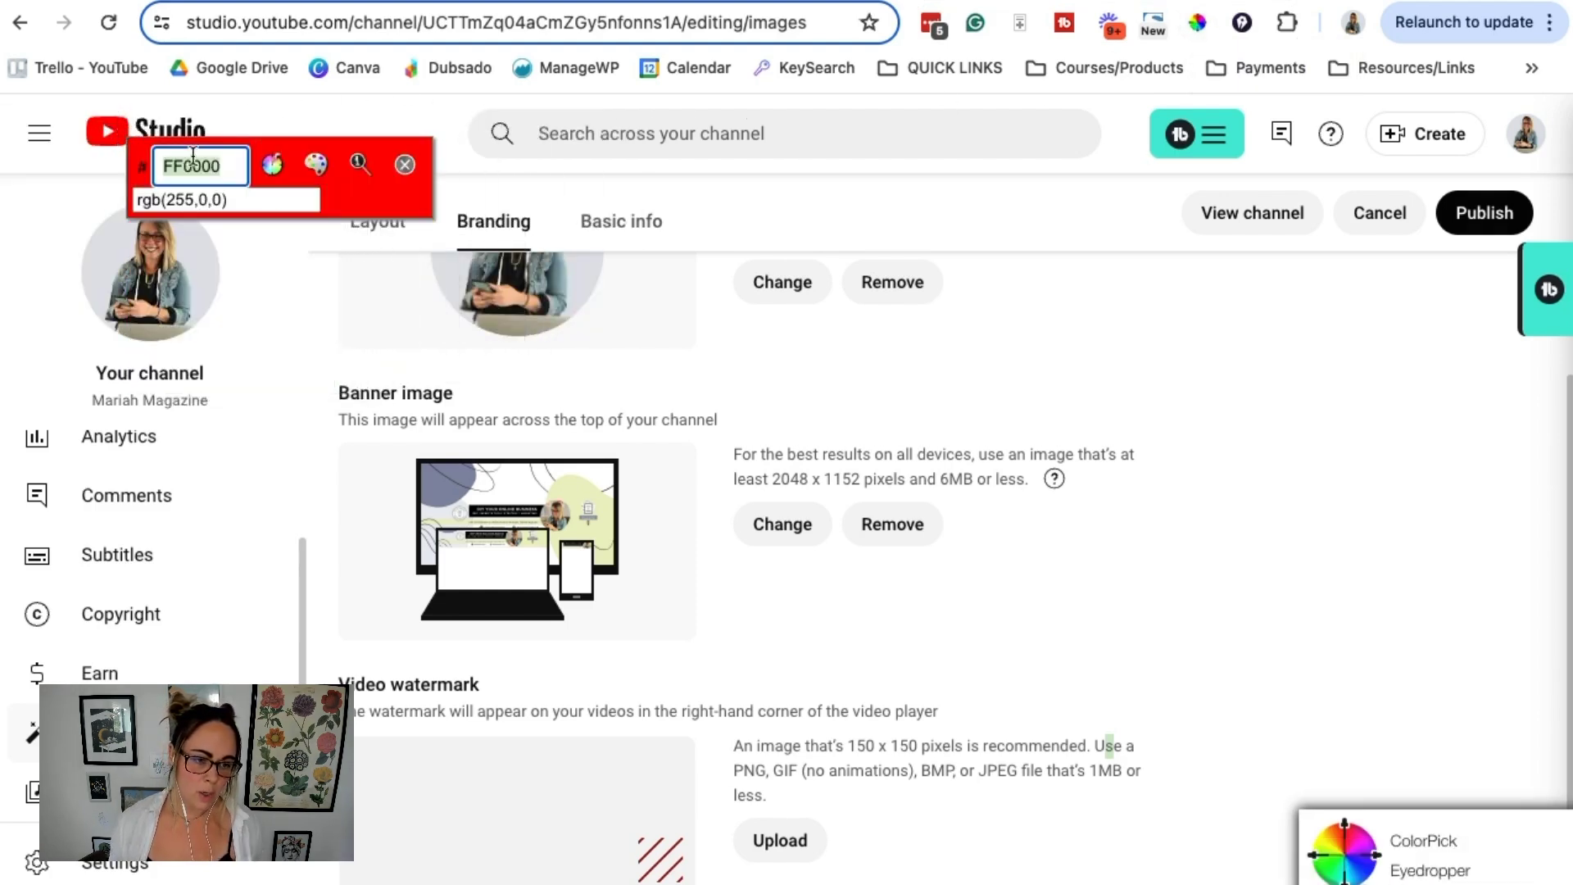
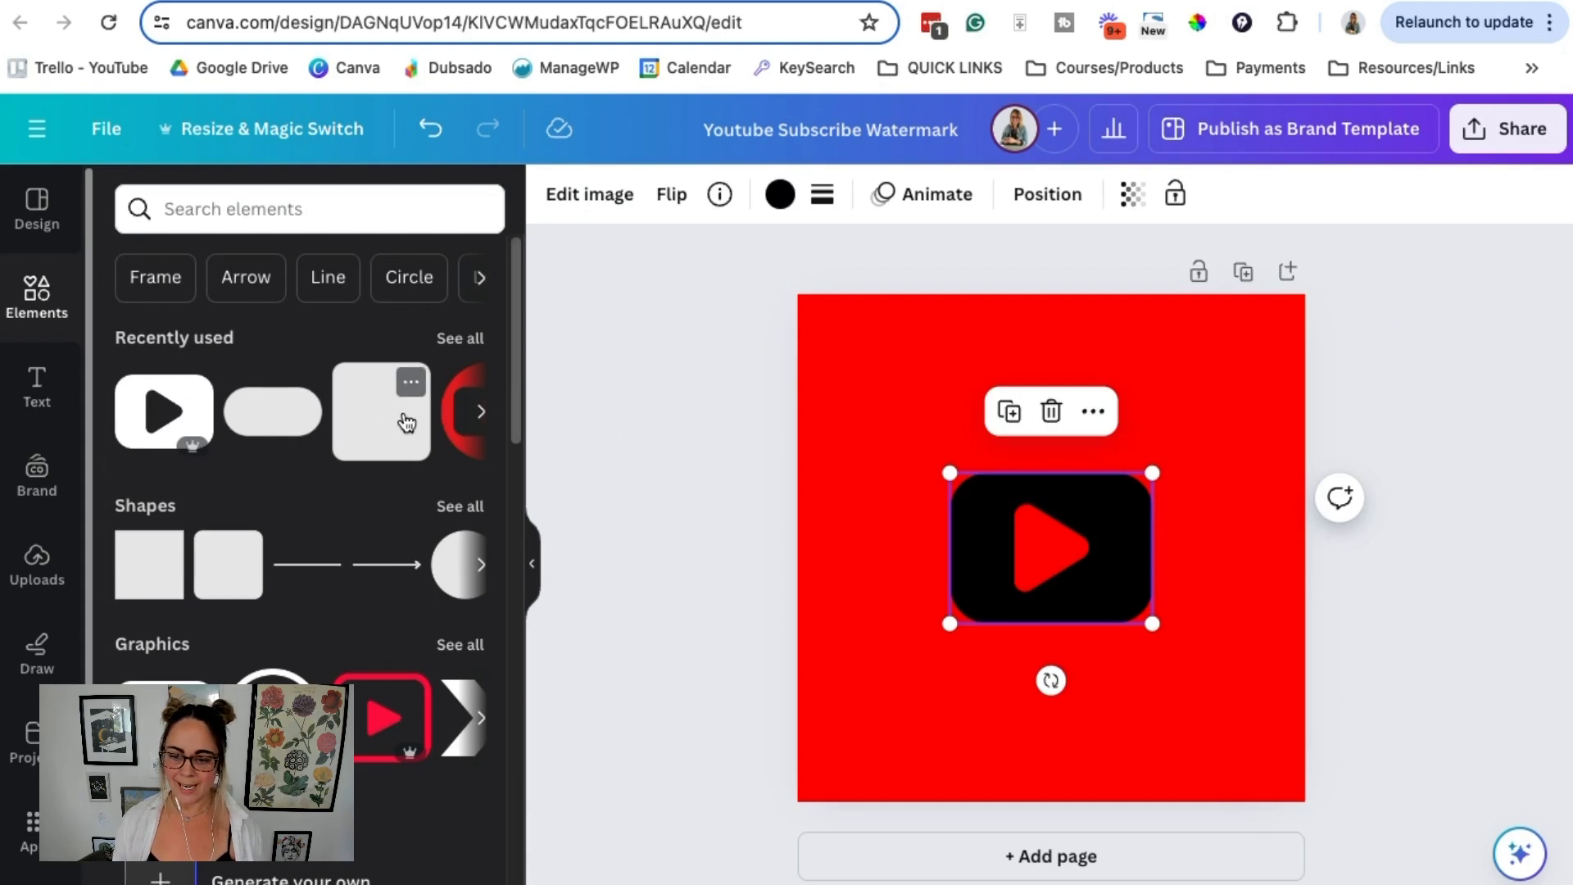
Recolor the play-button graphic white and enlarge it to span most of the red square's width in the upper part
{"action": "left_click", "coordinate": [780, 196]}
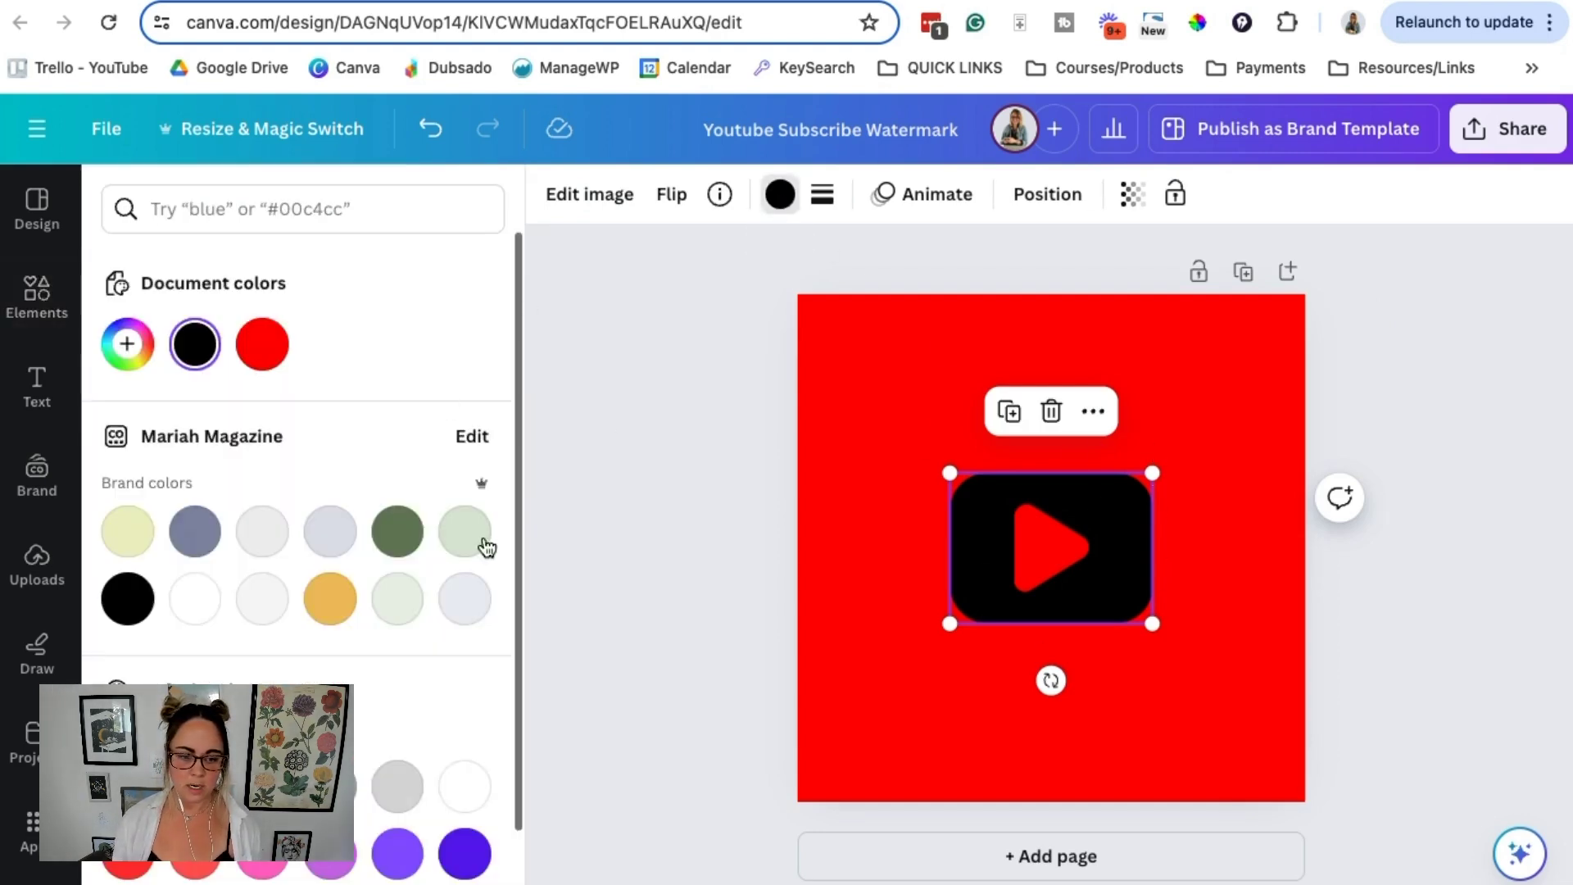
{"action": "left_click", "coordinate": [189, 611]}
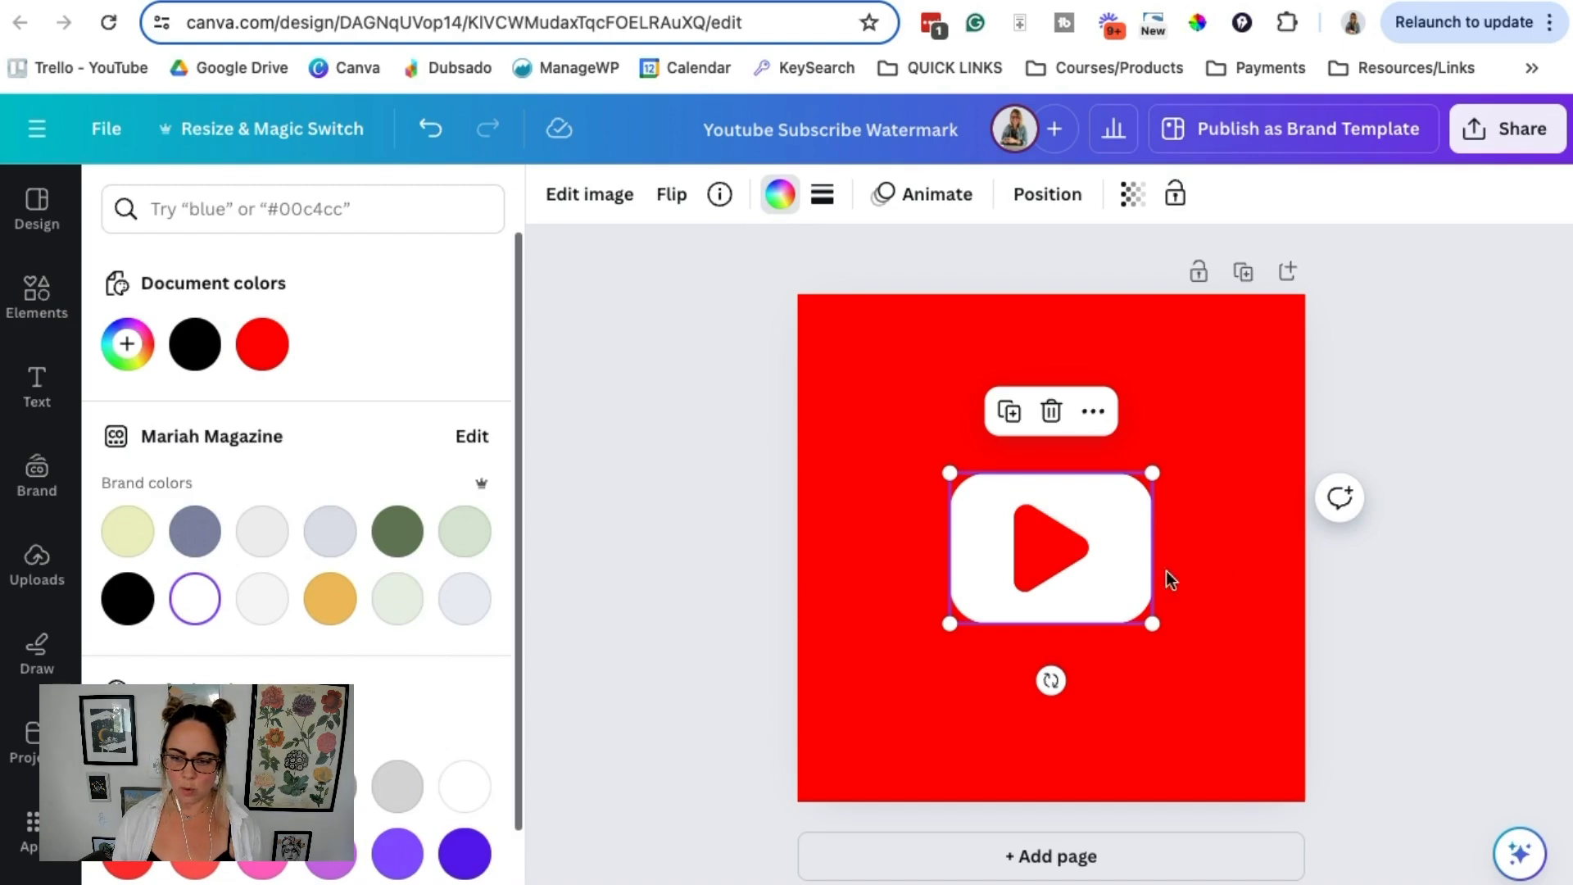
{"action": "left_click_drag", "start_coordinate": [1153, 473], "coordinate": [1292, 368]}
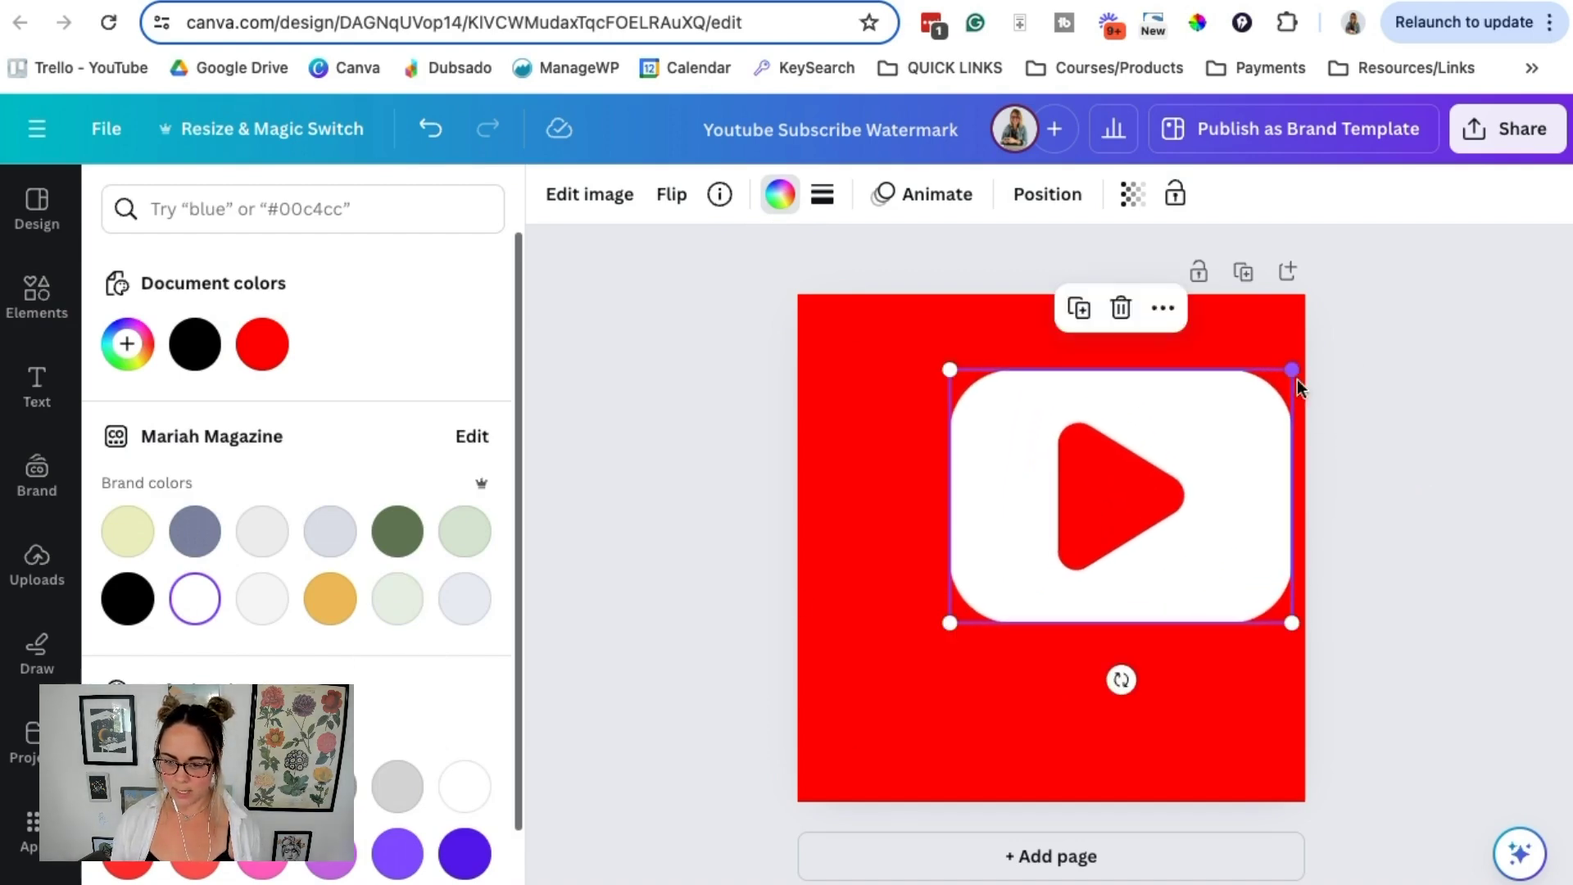
{"action": "left_click_drag", "start_coordinate": [950, 627], "coordinate": [828, 698]}
{"action": "left_click", "coordinate": [1153, 661]}
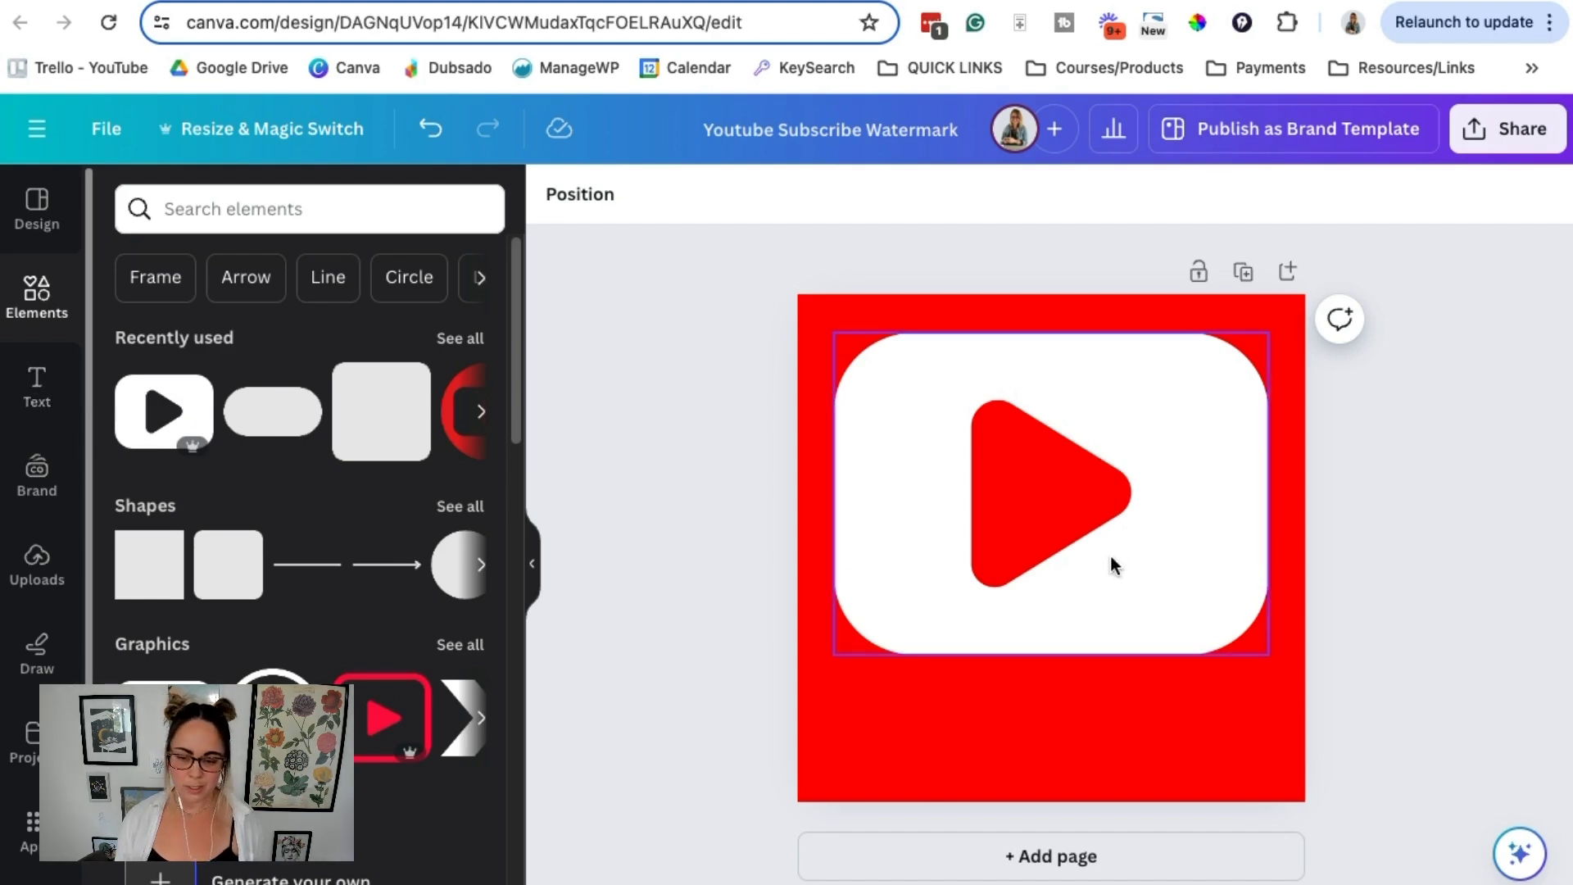
Add the text "subscribe" over the graphic and format it as bold uppercase
{"action": "key", "text": "t"}
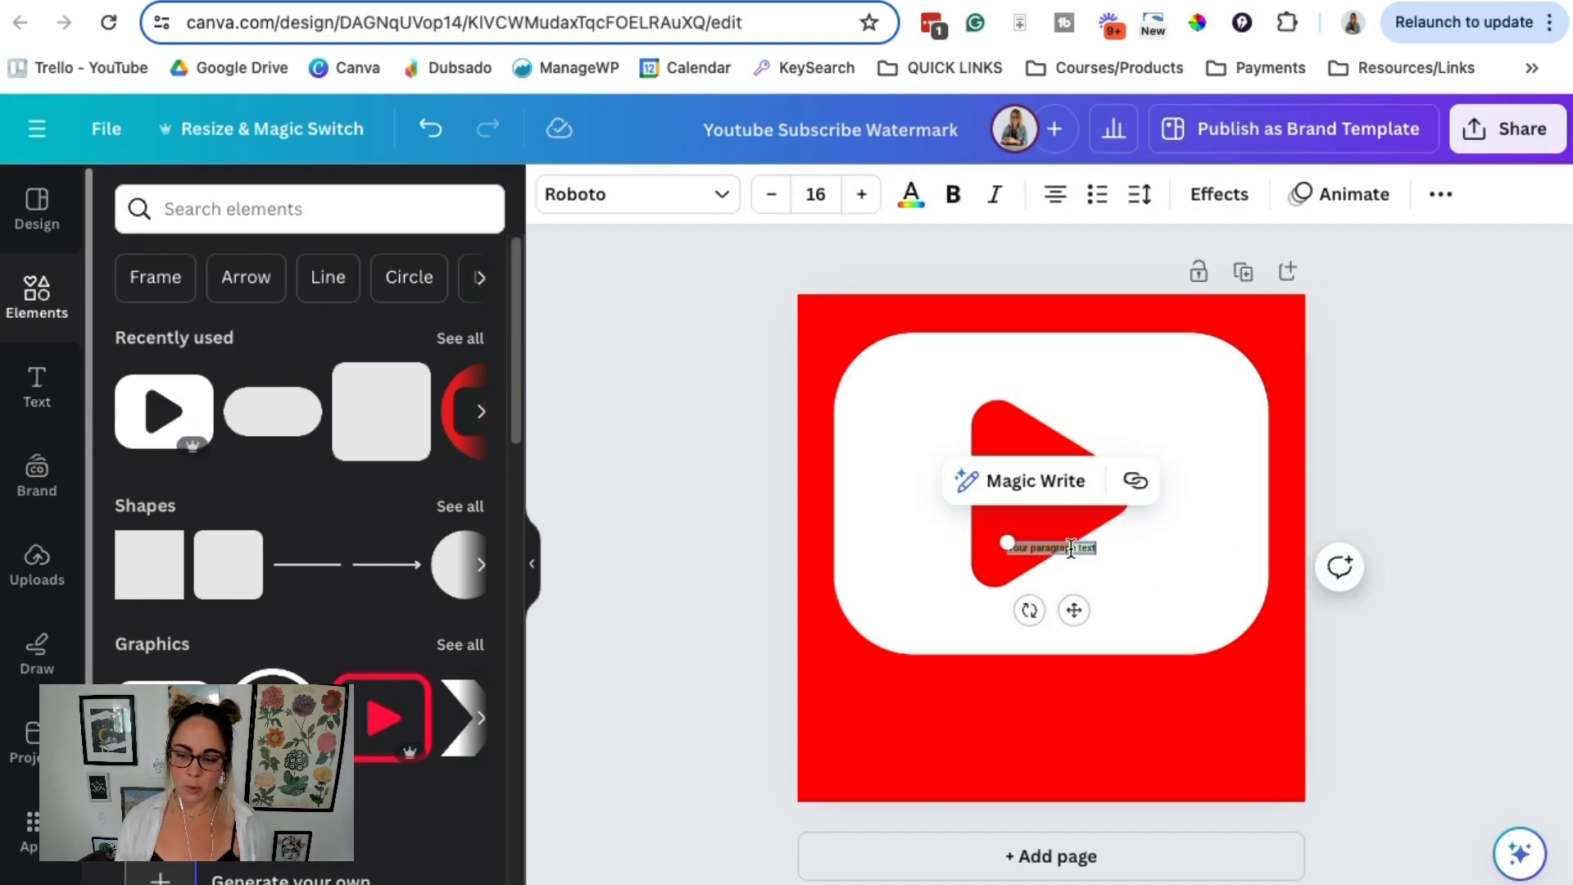
{"action": "left_click_drag", "start_coordinate": [1097, 557], "coordinate": [1242, 578]}
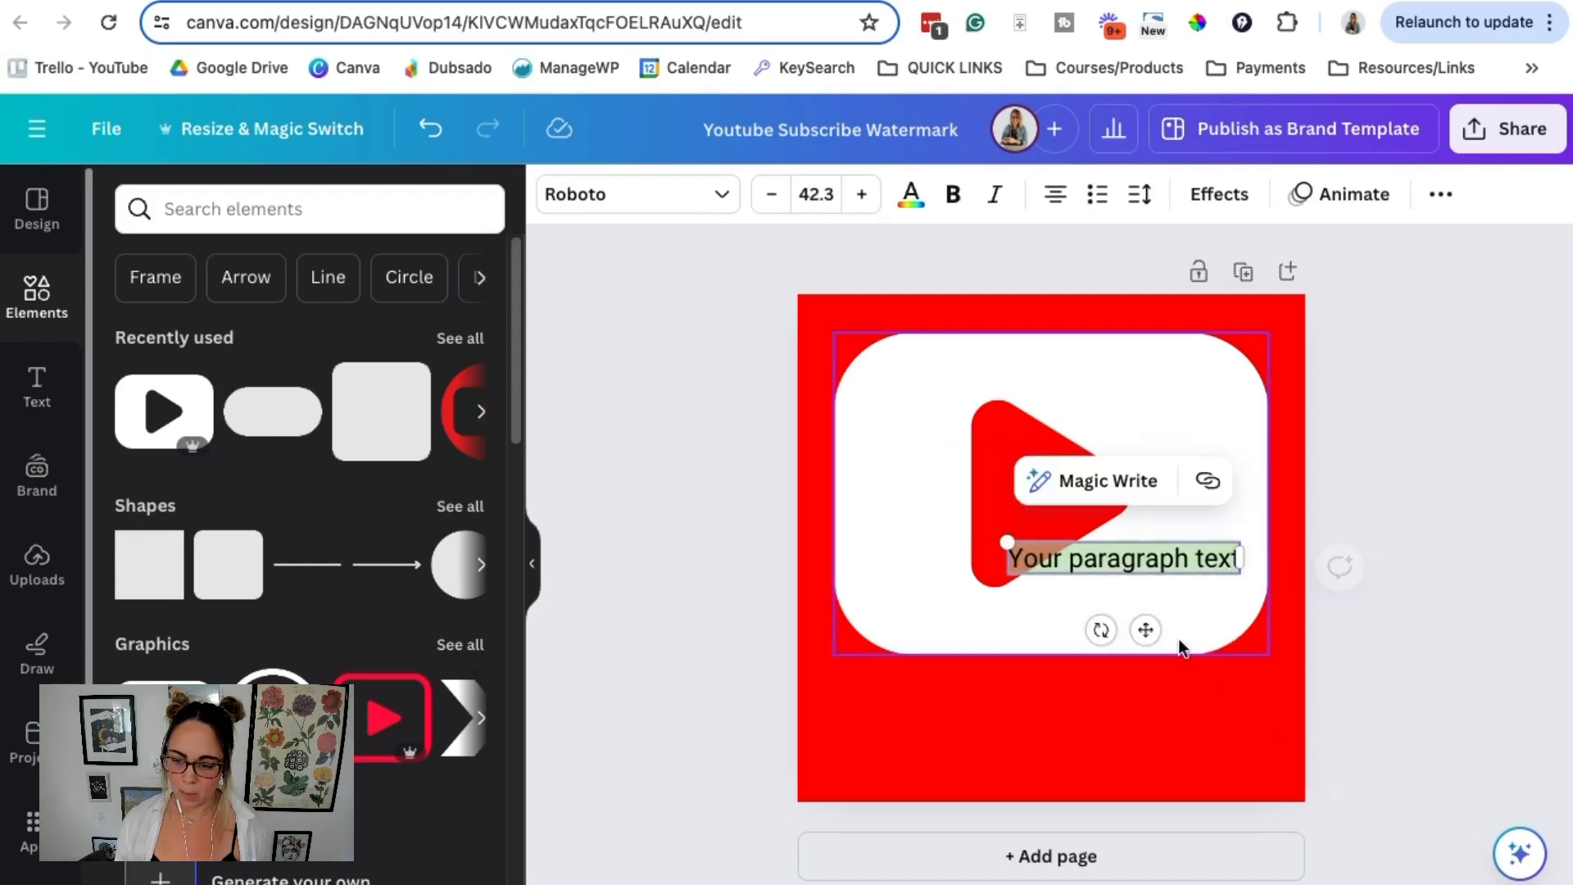
{"action": "type", "text": "subscribe"}
{"action": "double_click", "coordinate": [1156, 561]}
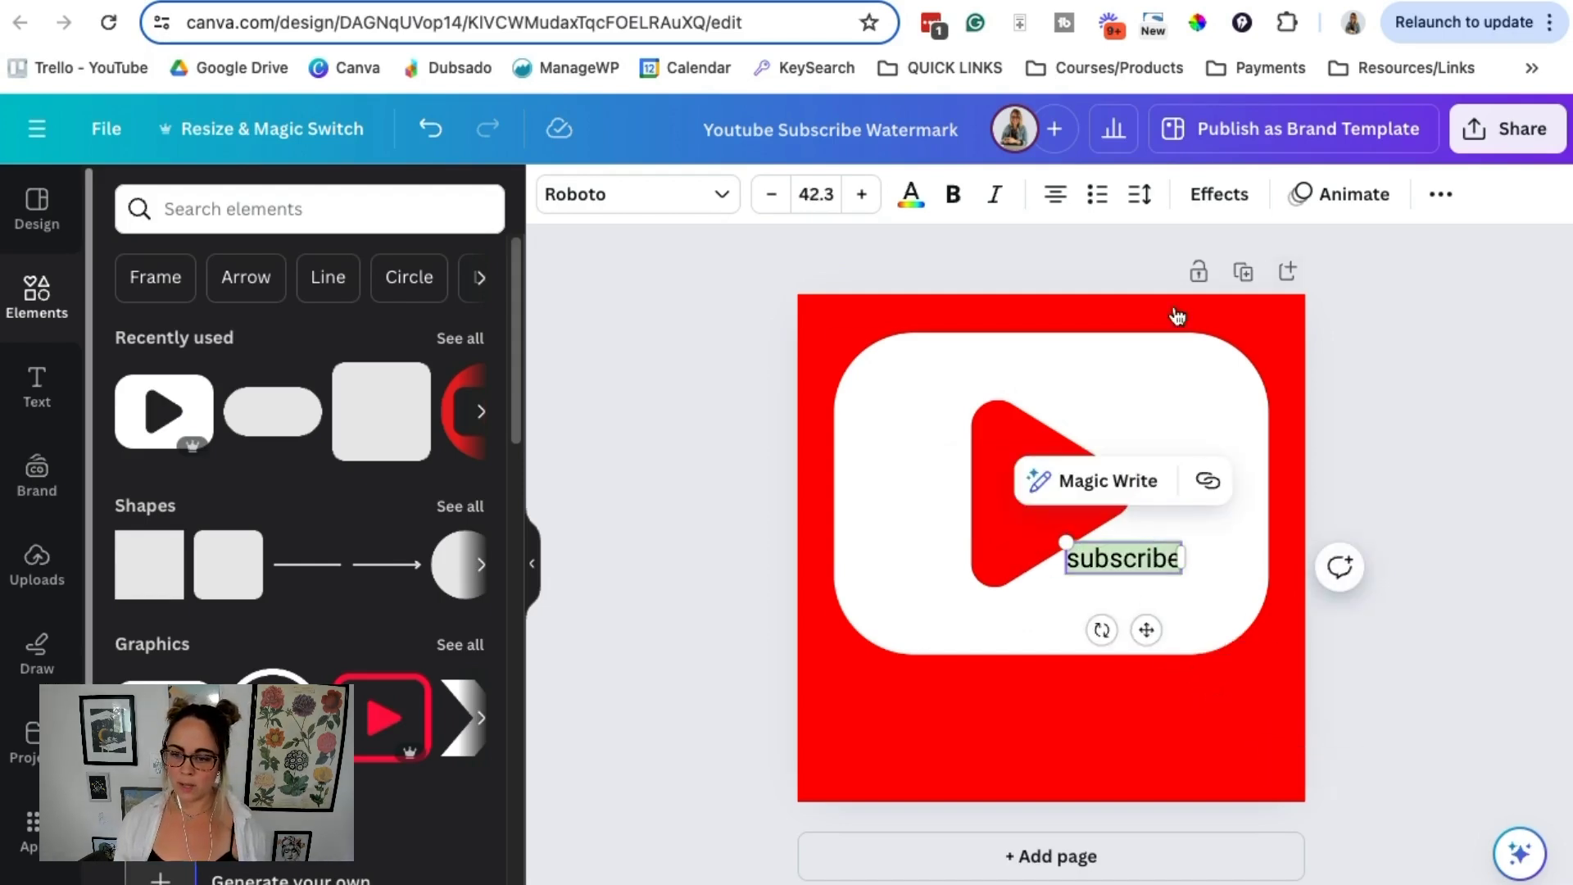
{"action": "left_click", "coordinate": [1440, 194]}
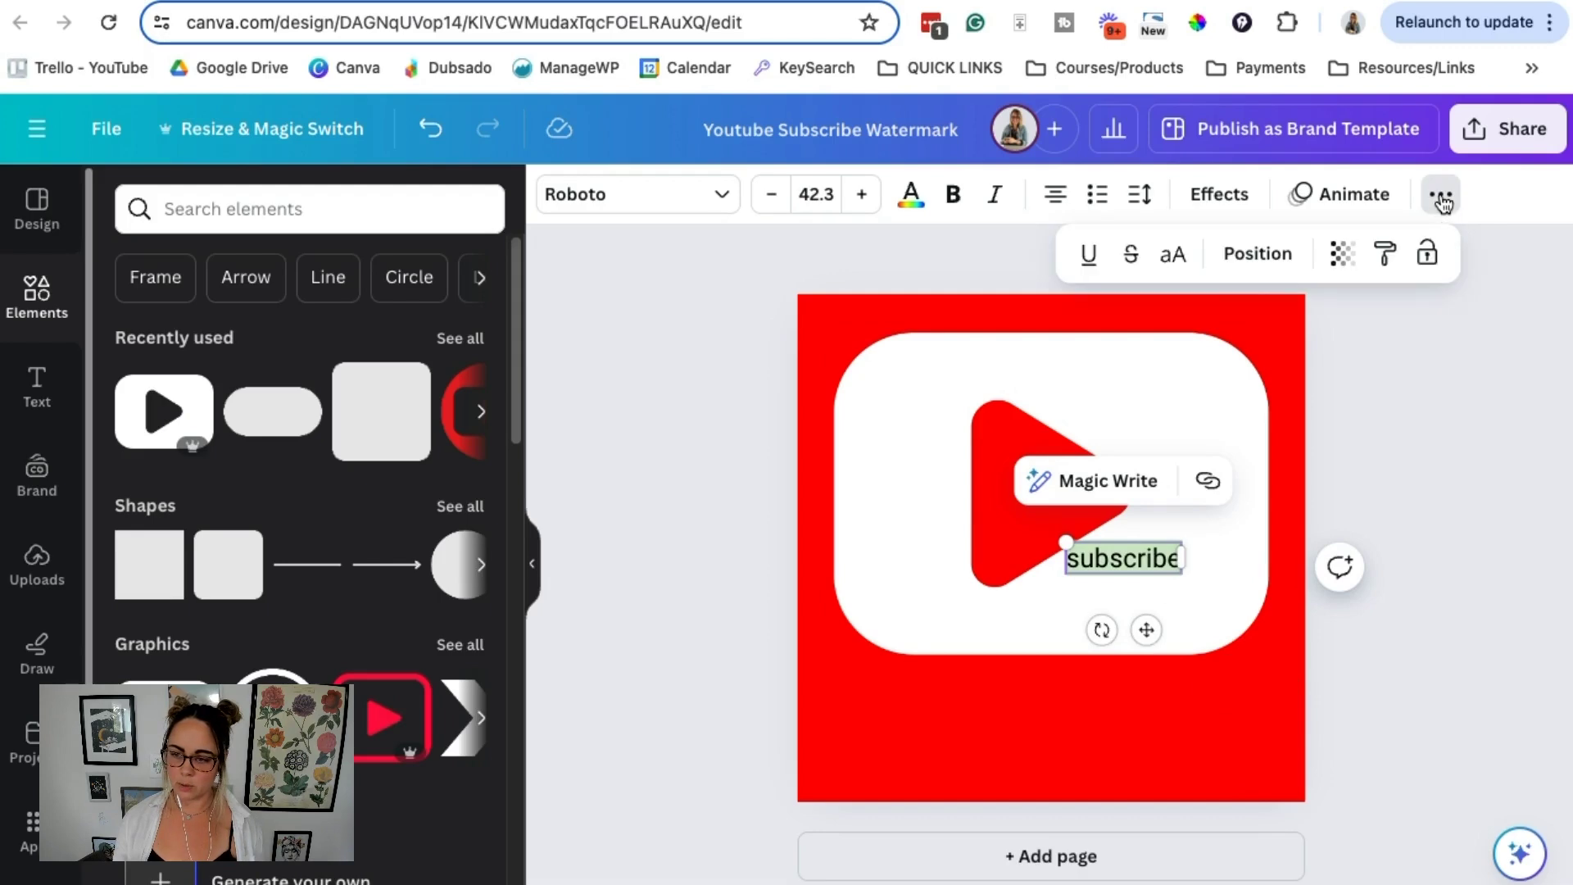
{"action": "left_click", "coordinate": [1175, 256]}
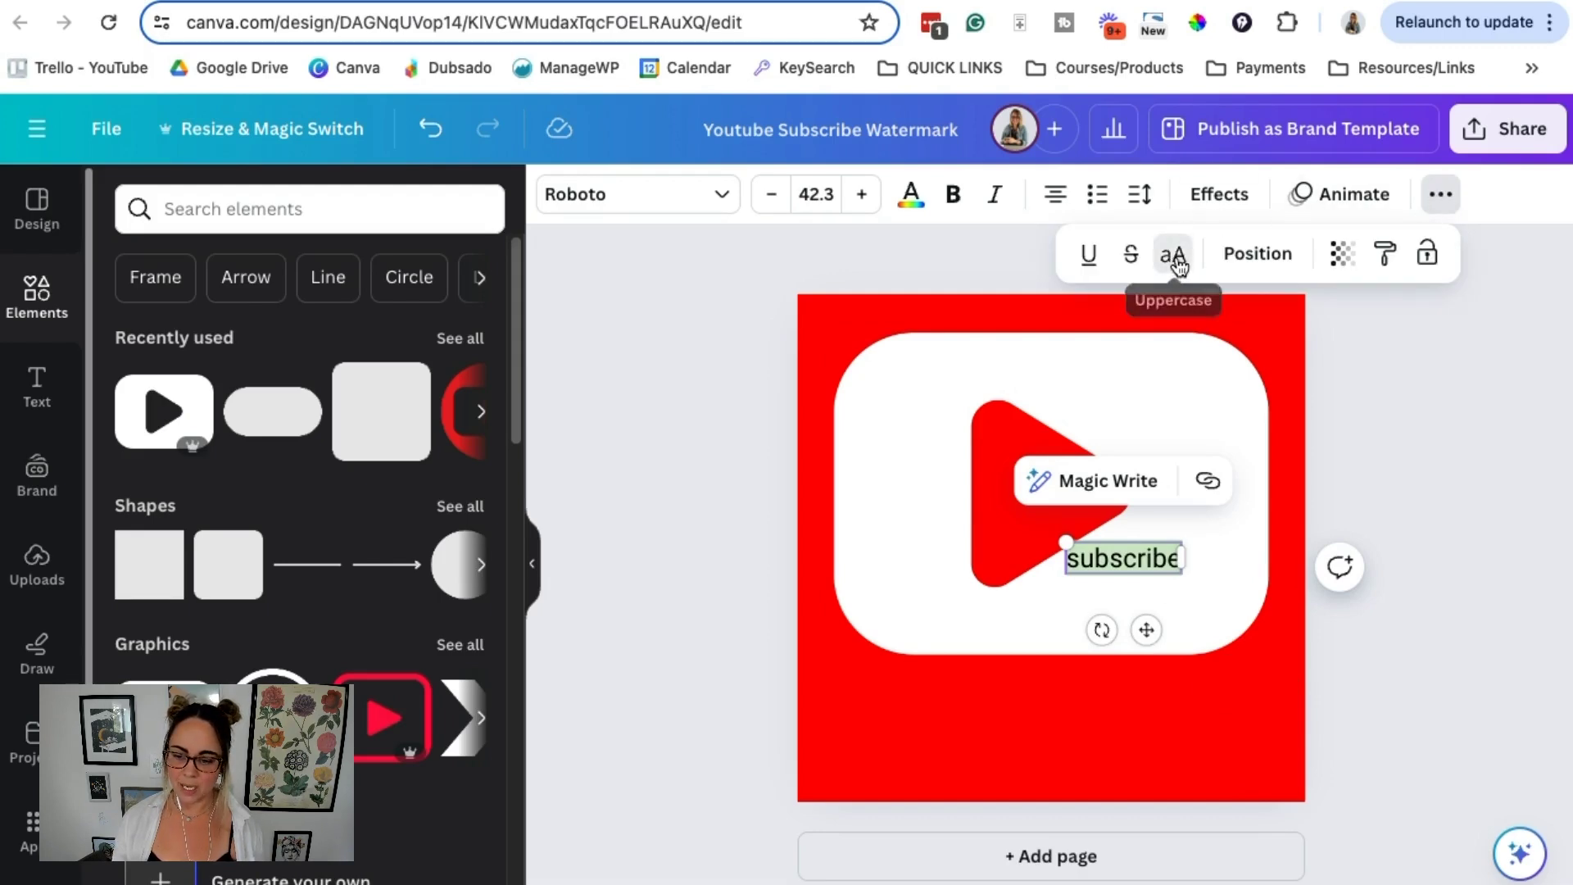
{"action": "left_click", "coordinate": [951, 214]}
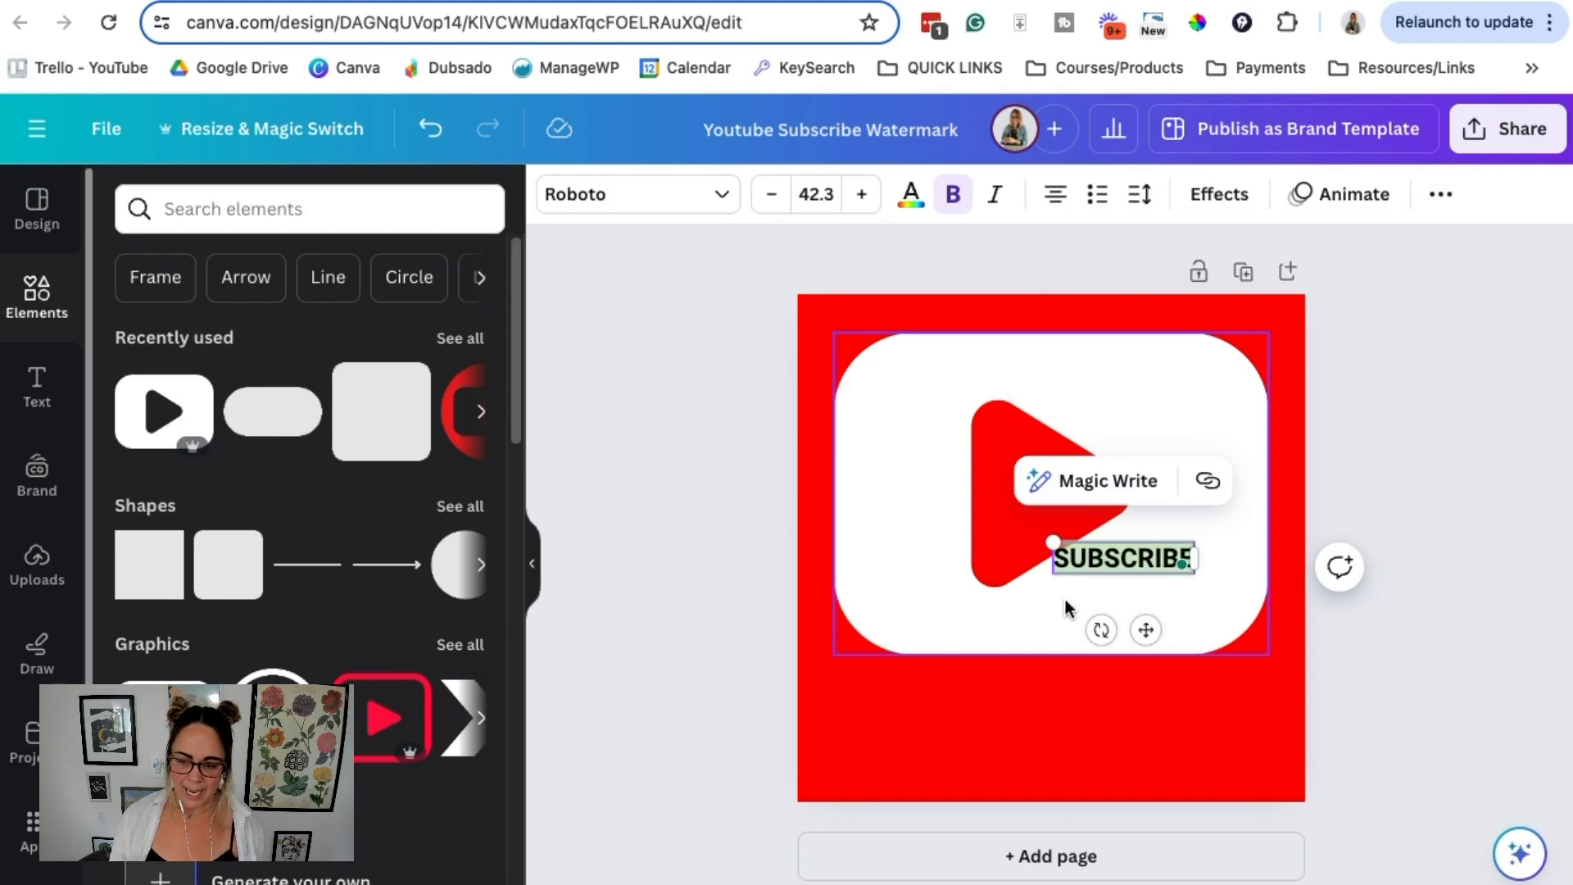
Enlarge the SUBSCRIBE text to size 117 and set its font to Poppins
{"action": "left_click_drag", "start_coordinate": [1053, 573], "coordinate": [868, 692]}
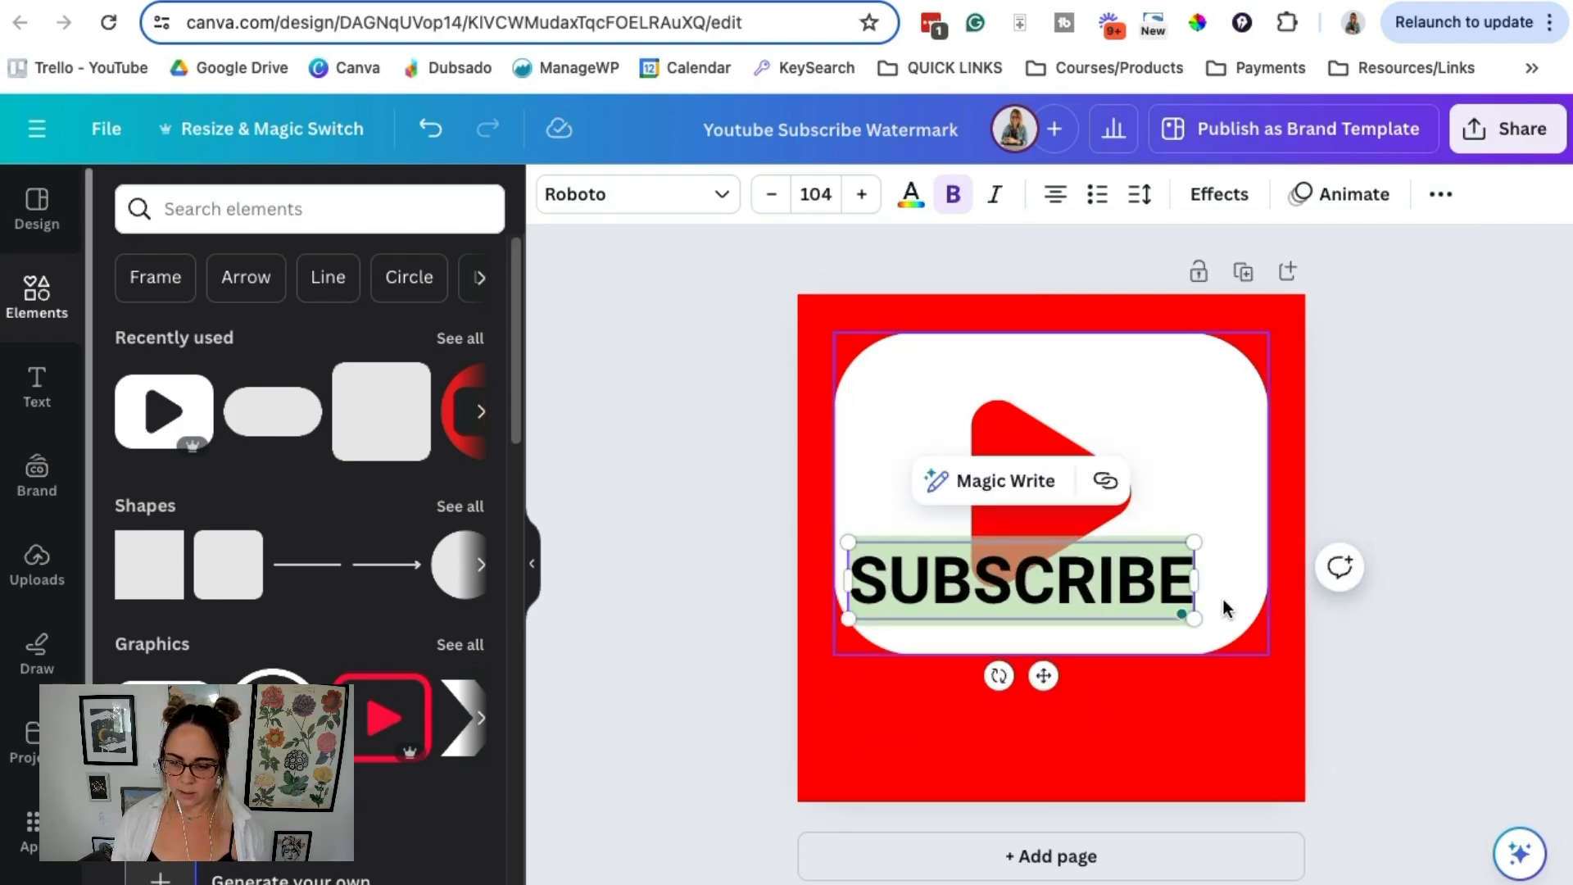
{"action": "left_click_drag", "start_coordinate": [1194, 619], "coordinate": [1237, 628]}
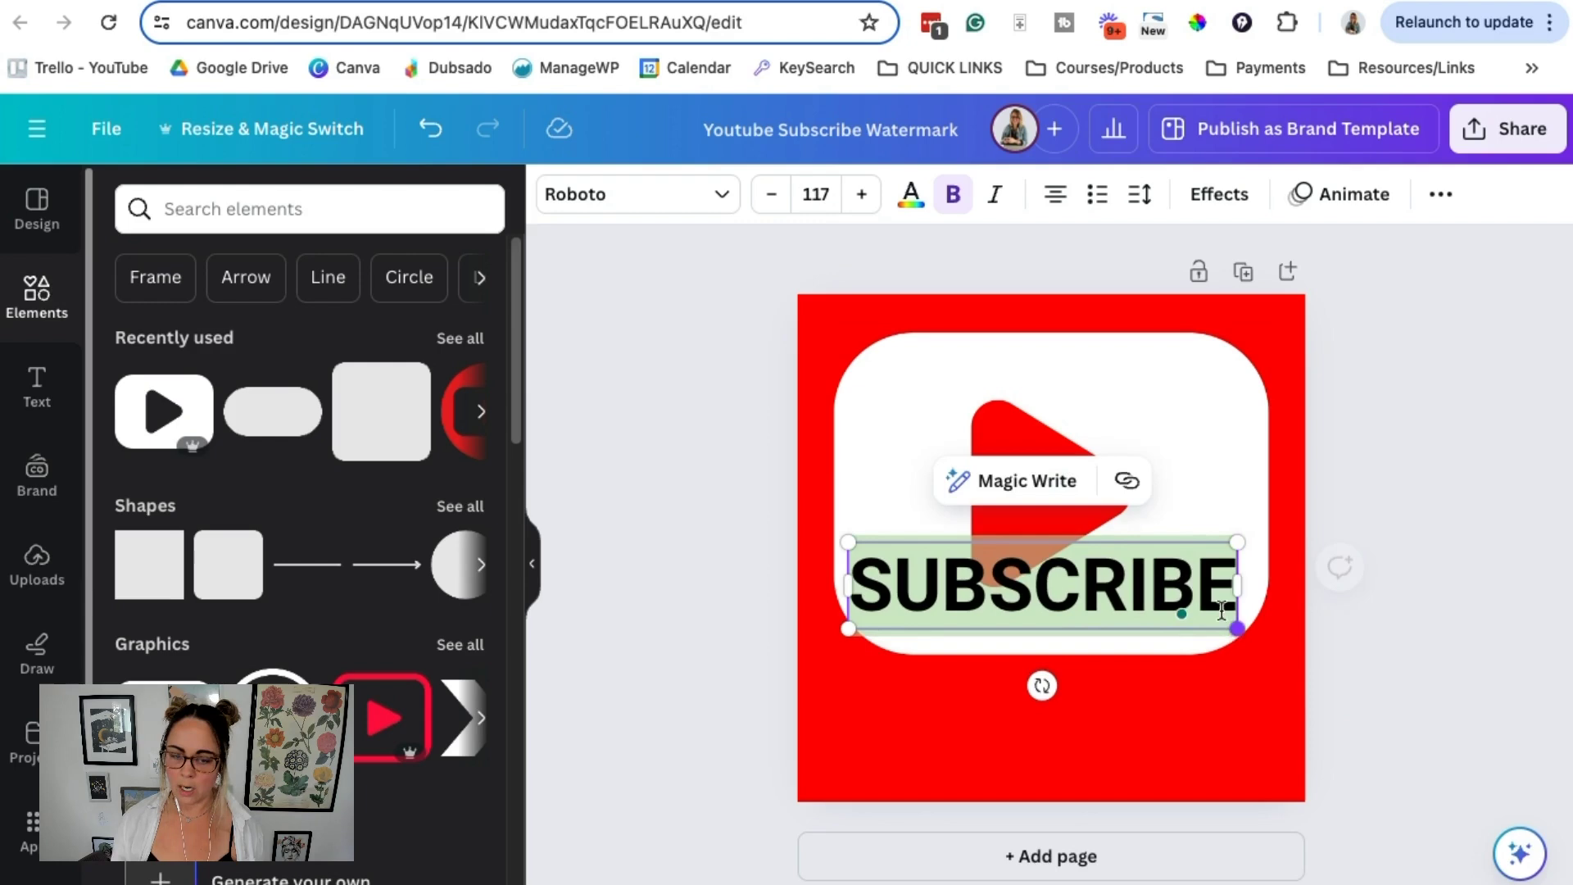
{"action": "left_click", "coordinate": [713, 207]}
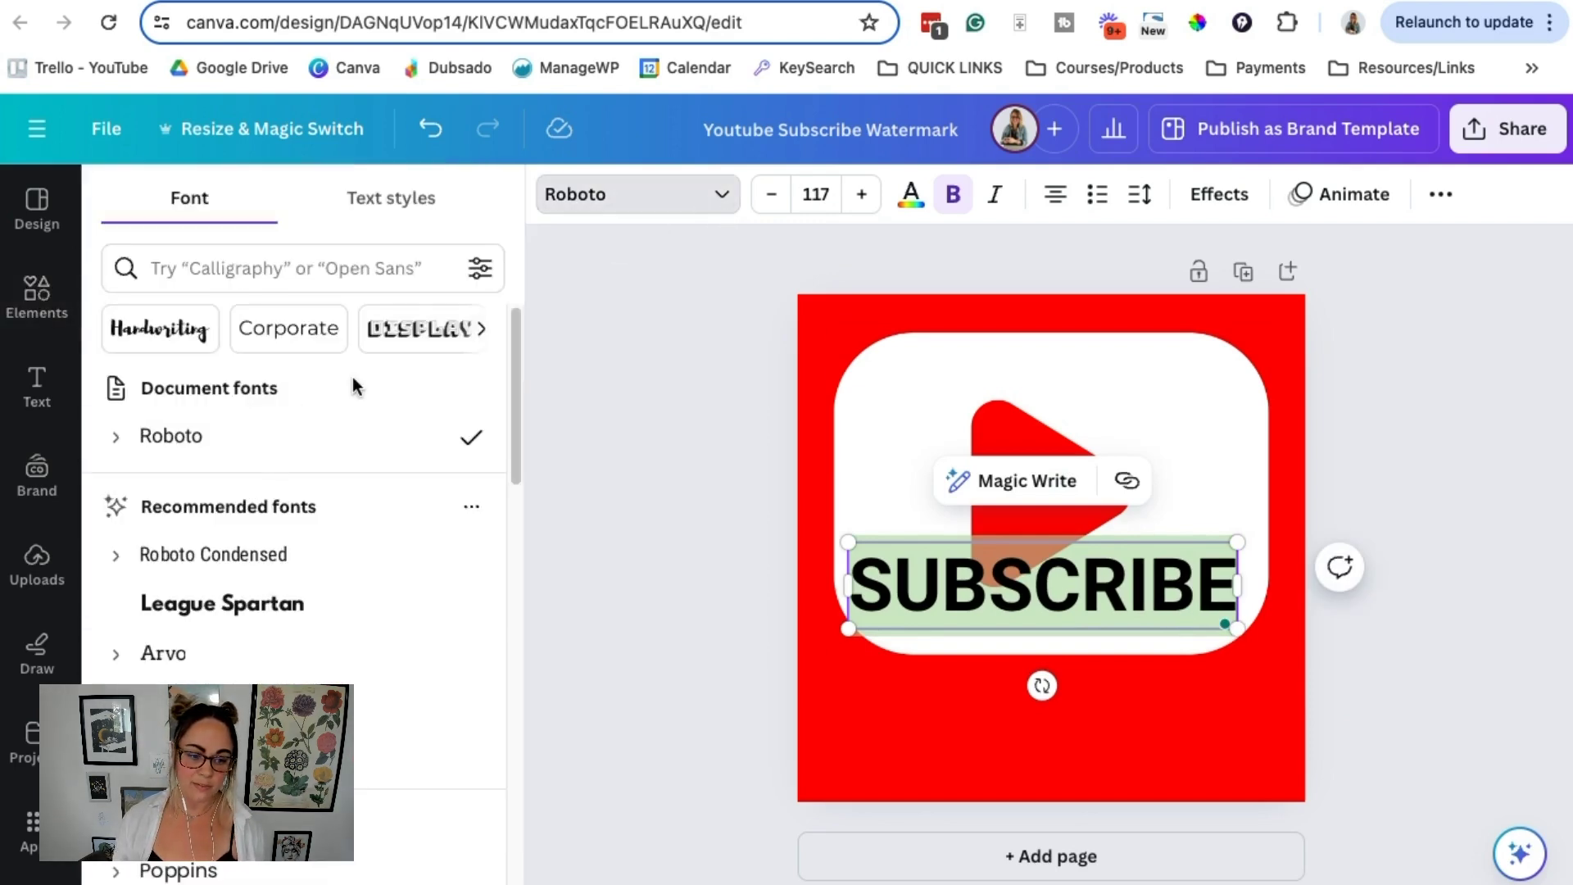
{"action": "scroll", "coordinate": [328, 655], "scroll_direction": "down", "scroll_amount": 2}
{"action": "left_click", "coordinate": [311, 723]}
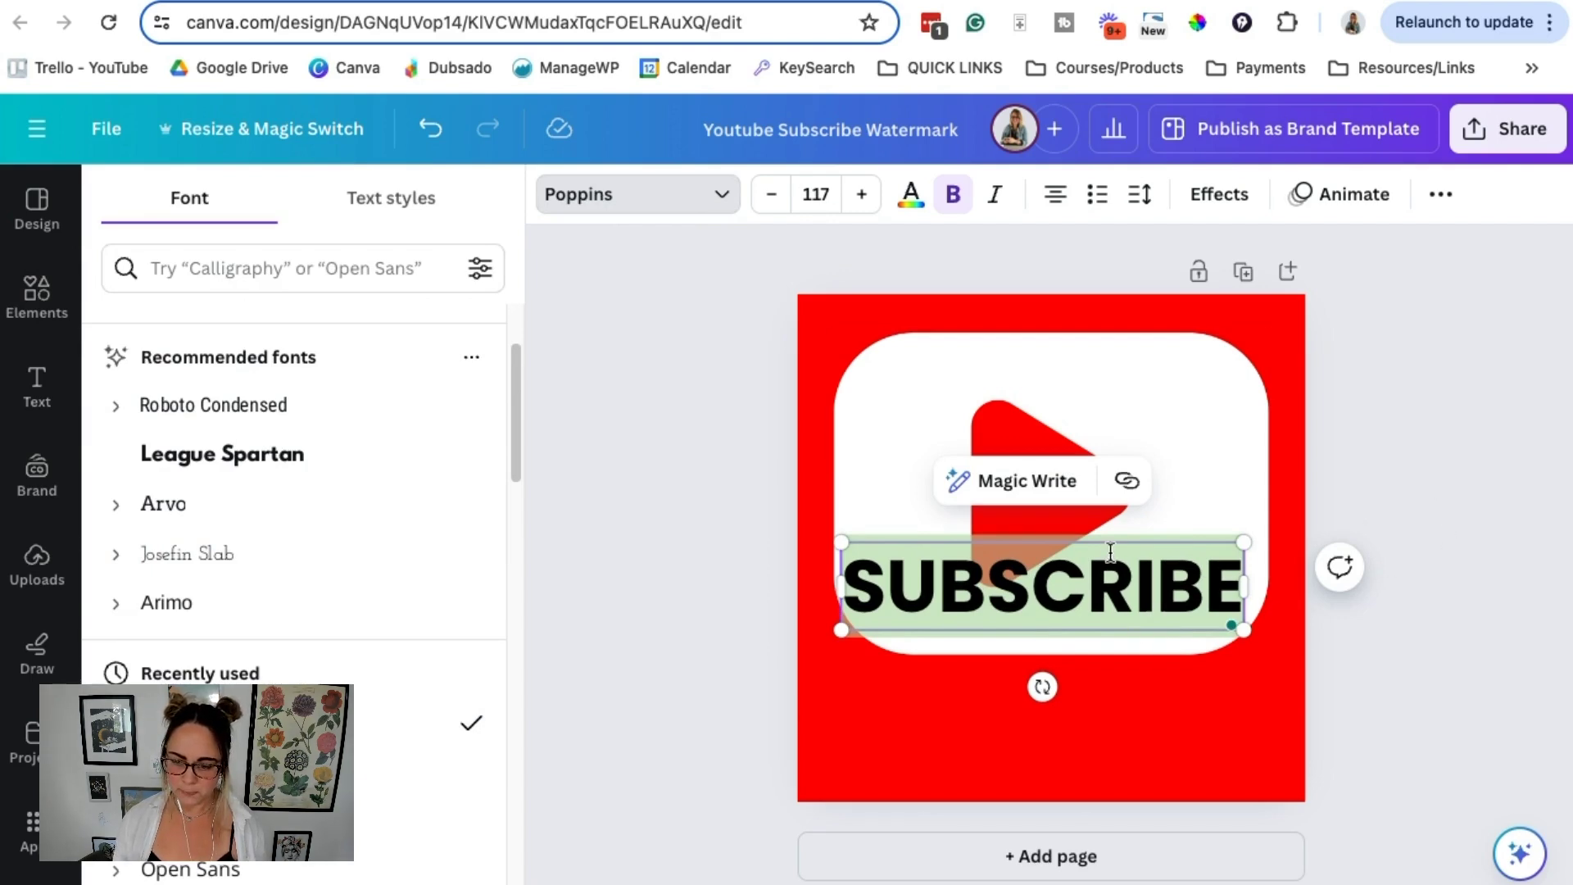
Move the SUBSCRIBE text below the play-button graphic and enlarge it to size 126, matching the graphic's width
{"action": "left_click_drag", "start_coordinate": [1132, 574], "coordinate": [1132, 647]}
{"action": "left_click", "coordinate": [1319, 449]}
{"action": "left_click", "coordinate": [1103, 579]}
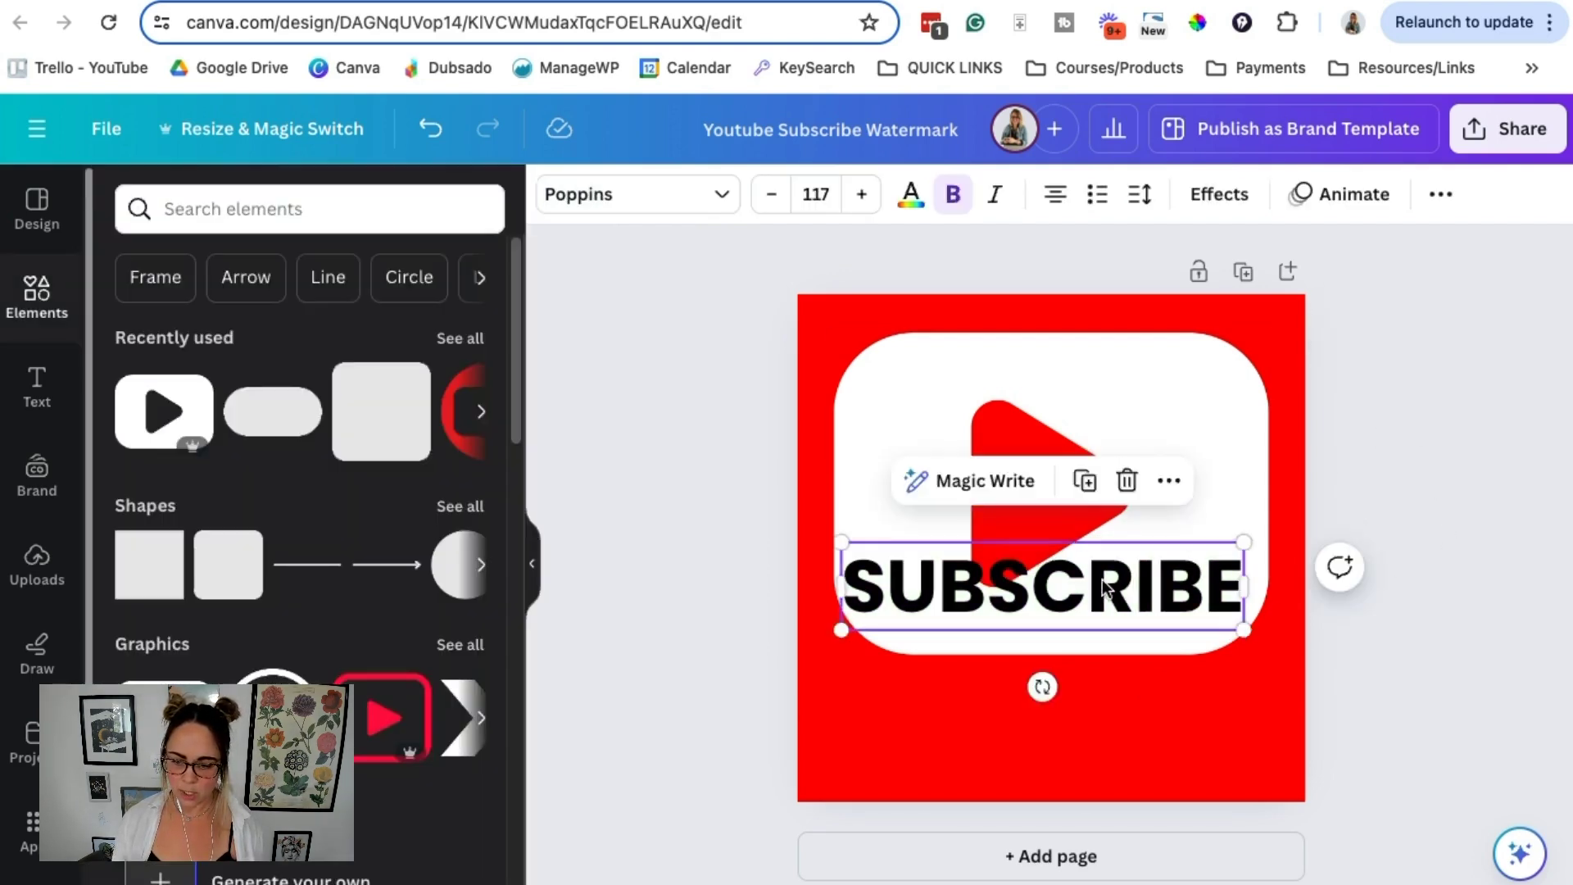
{"action": "left_click_drag", "start_coordinate": [1103, 579], "coordinate": [1109, 718]}
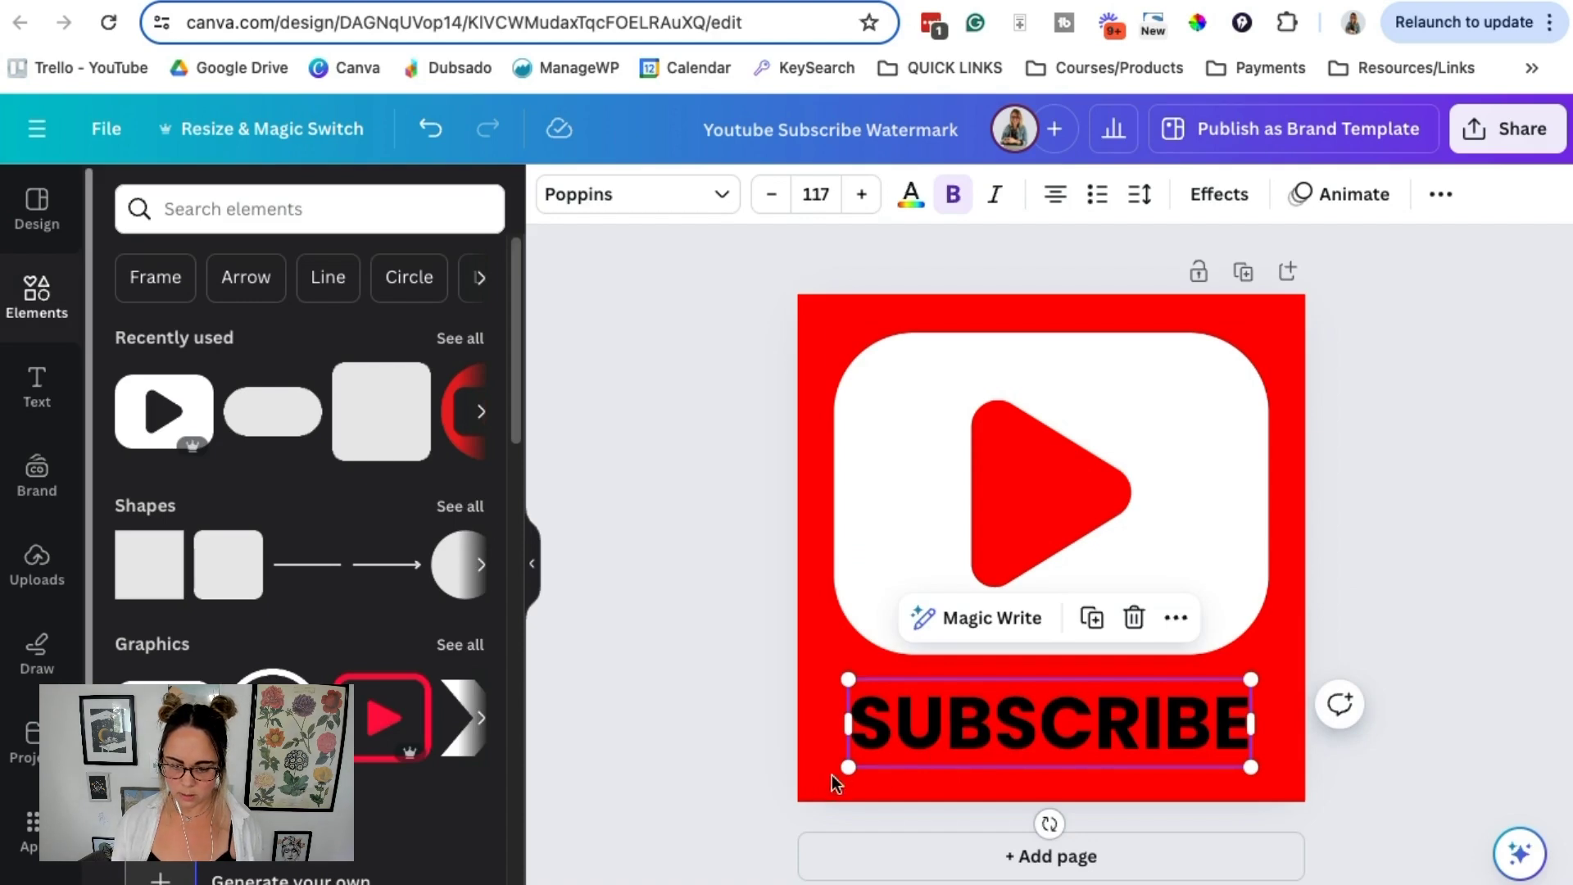
{"action": "left_click_drag", "start_coordinate": [843, 772], "coordinate": [833, 772]}
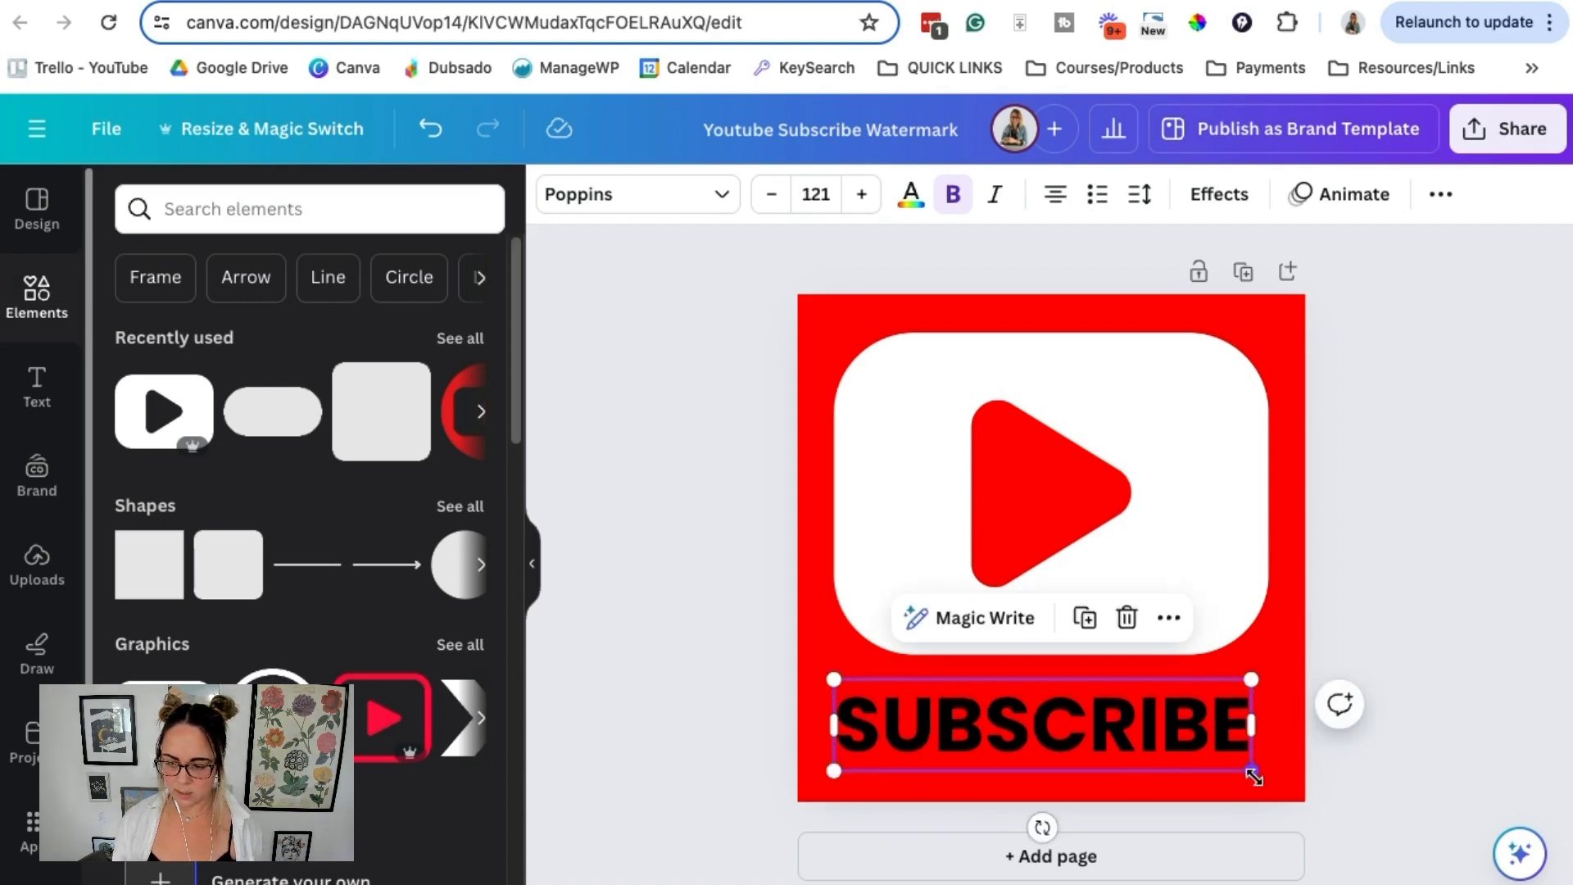
{"action": "left_click_drag", "start_coordinate": [1254, 777], "coordinate": [1272, 778]}
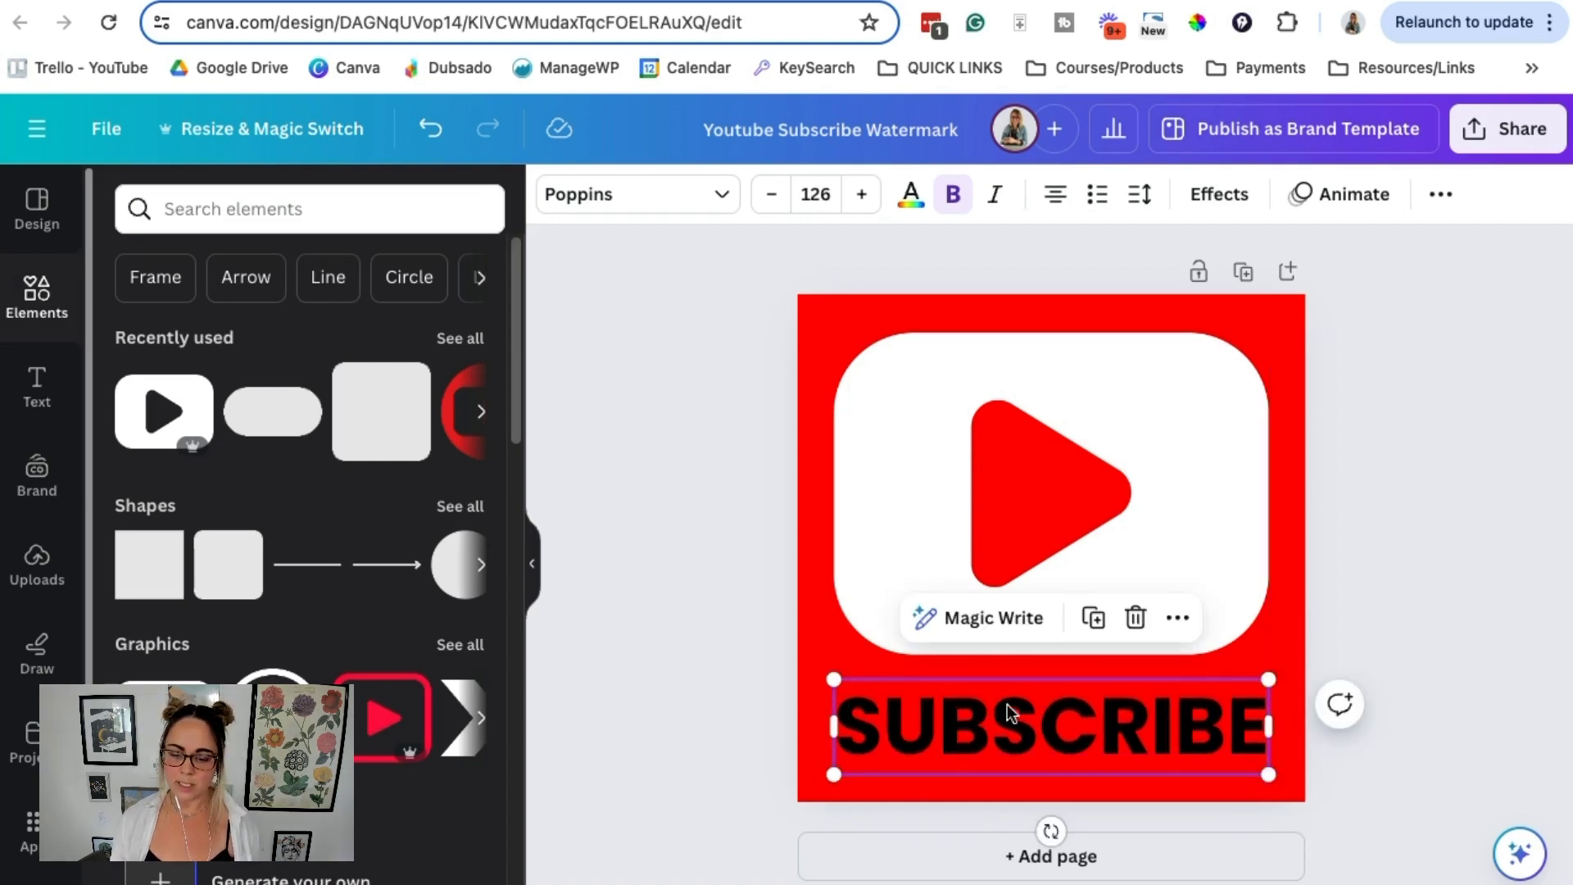
Color the SUBSCRIBE text white and nudge it slightly upward beneath the play-button graphic
{"action": "left_click", "coordinate": [910, 194]}
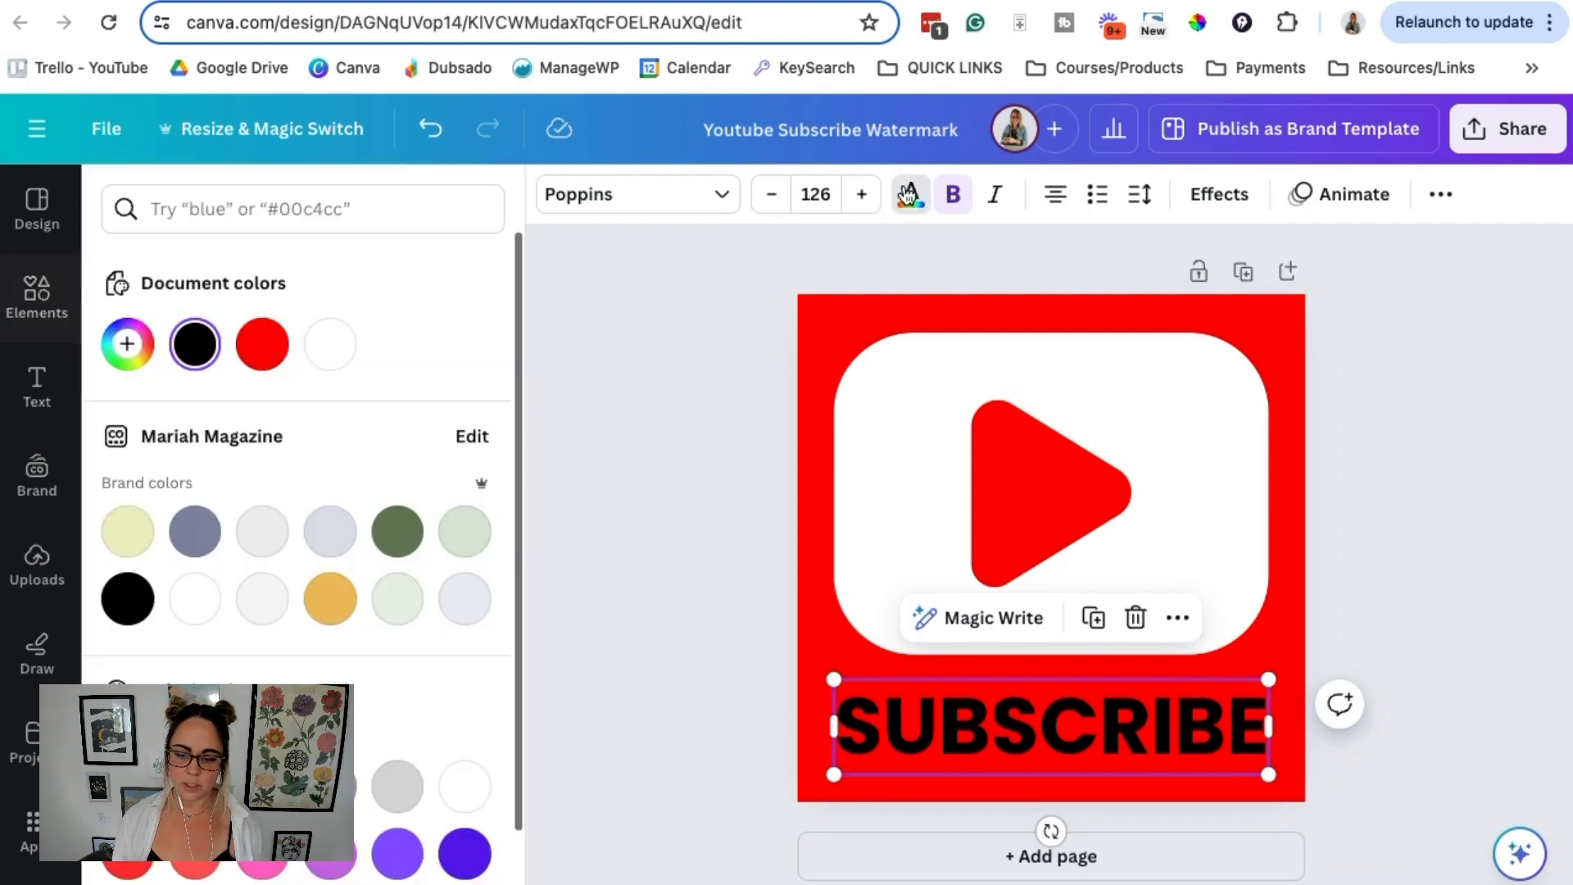
{"action": "left_click", "coordinate": [331, 345]}
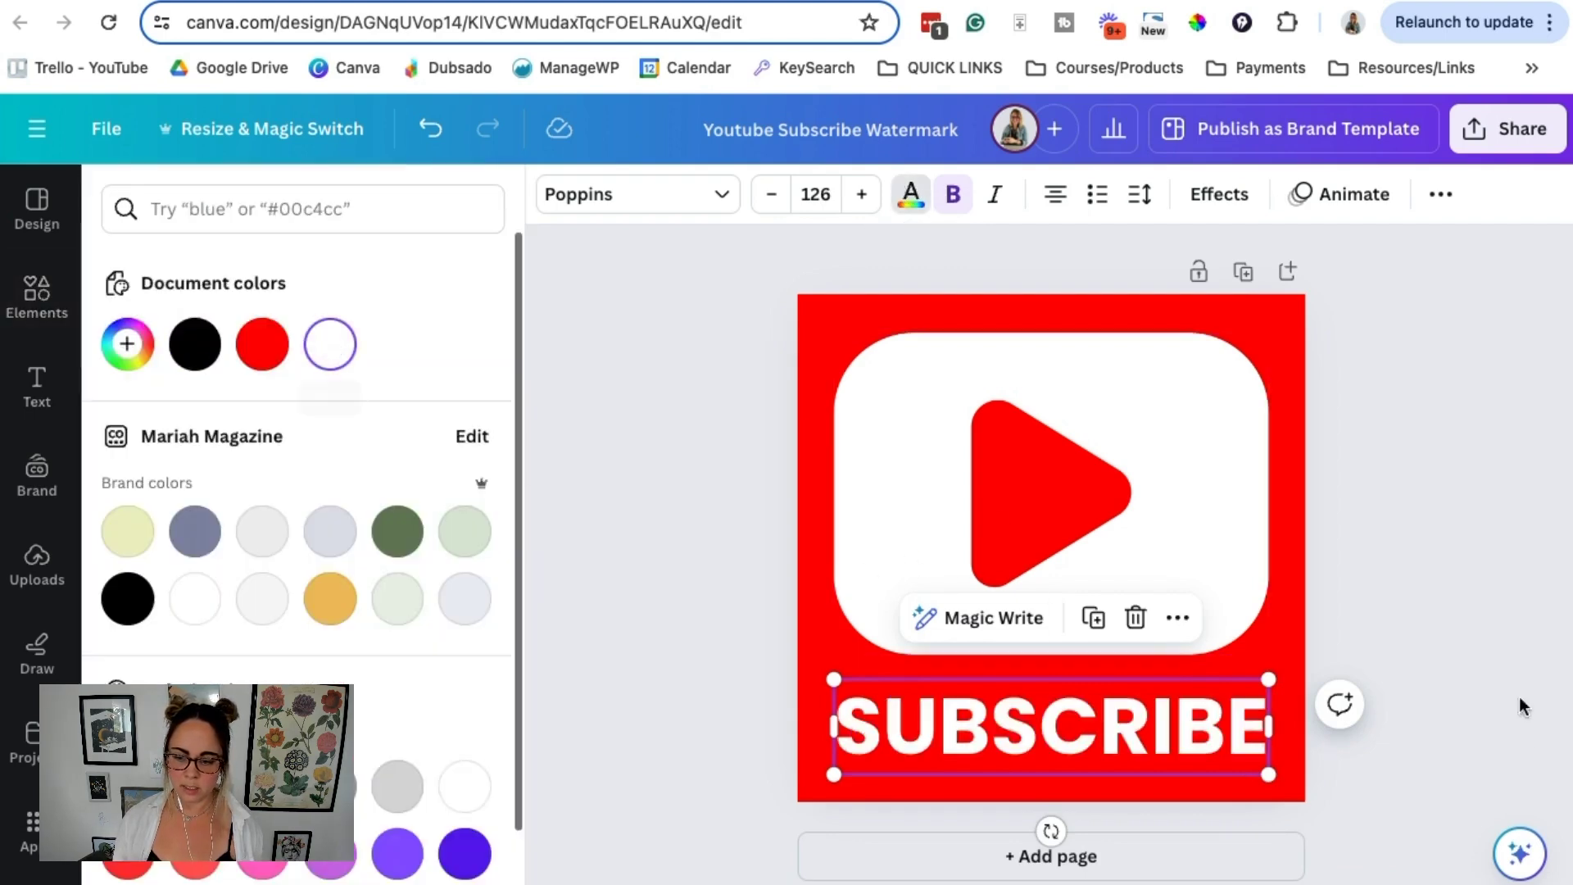
{"action": "left_click_drag", "start_coordinate": [1189, 754], "coordinate": [1175, 732]}
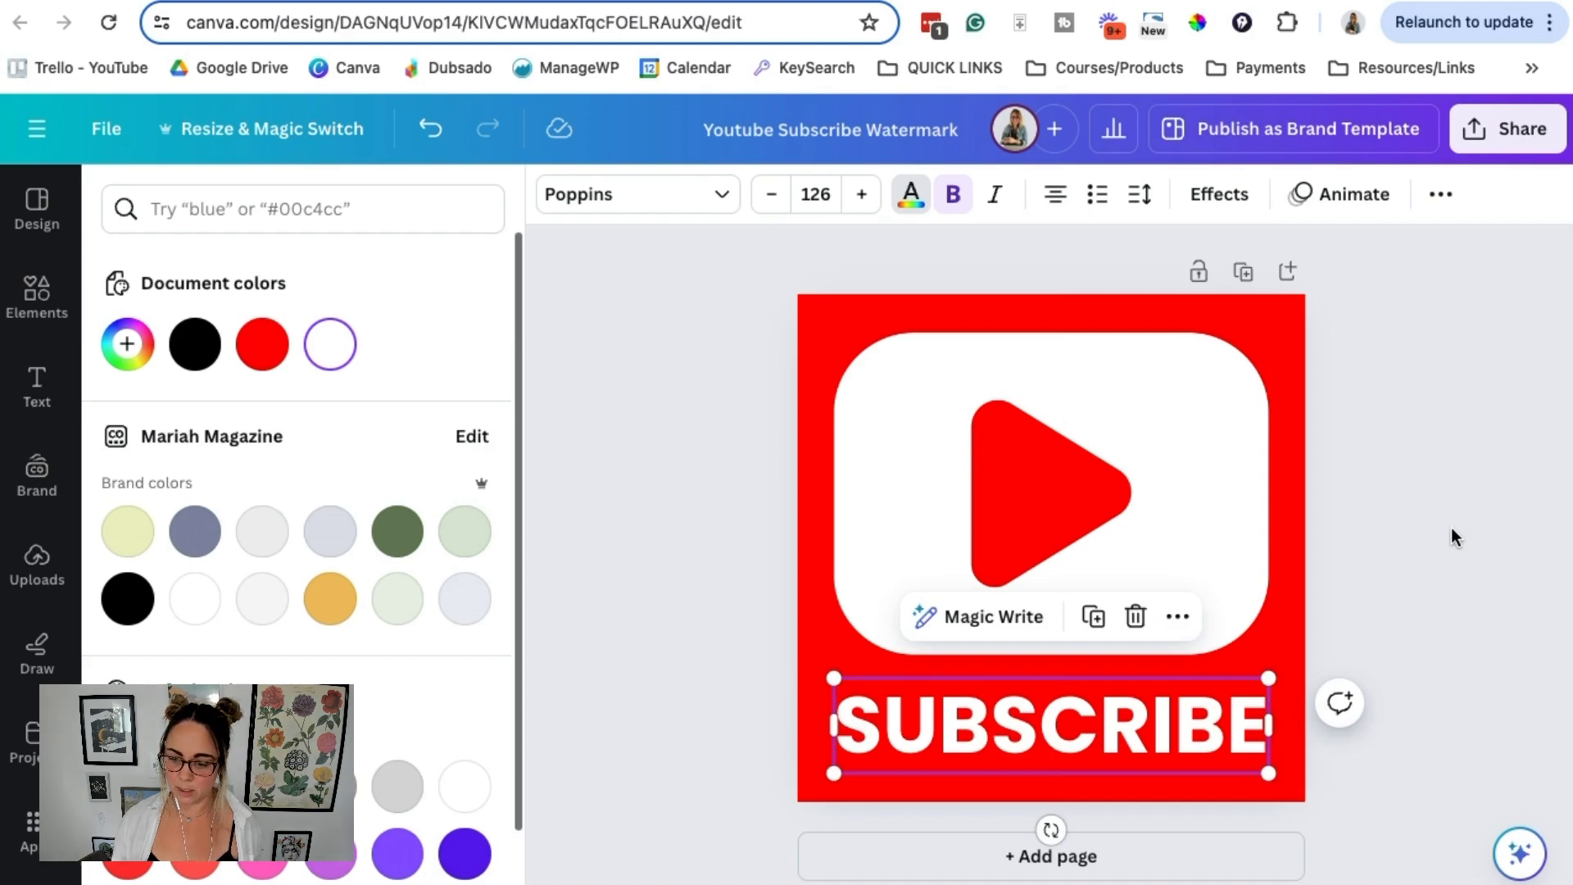
{"action": "key", "text": "Escape"}
{"action": "key", "text": "Escape"}
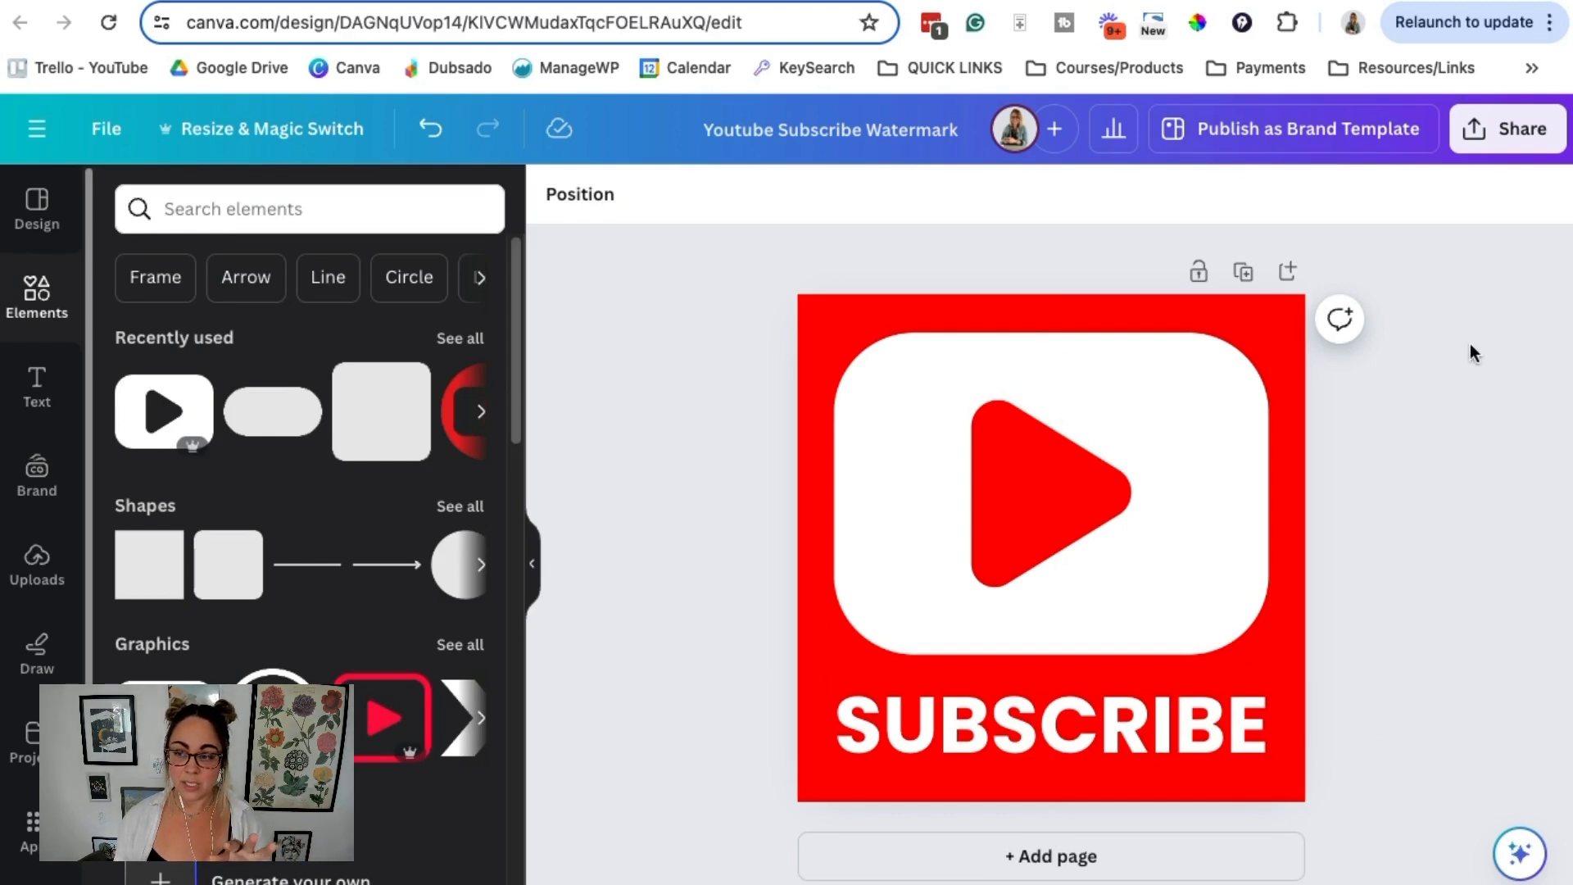
Review the PNG download options for the watermark design without downloading it
{"action": "left_click", "coordinate": [1493, 136]}
{"action": "scroll", "coordinate": [1308, 685], "scroll_direction": "down", "scroll_amount": 1}
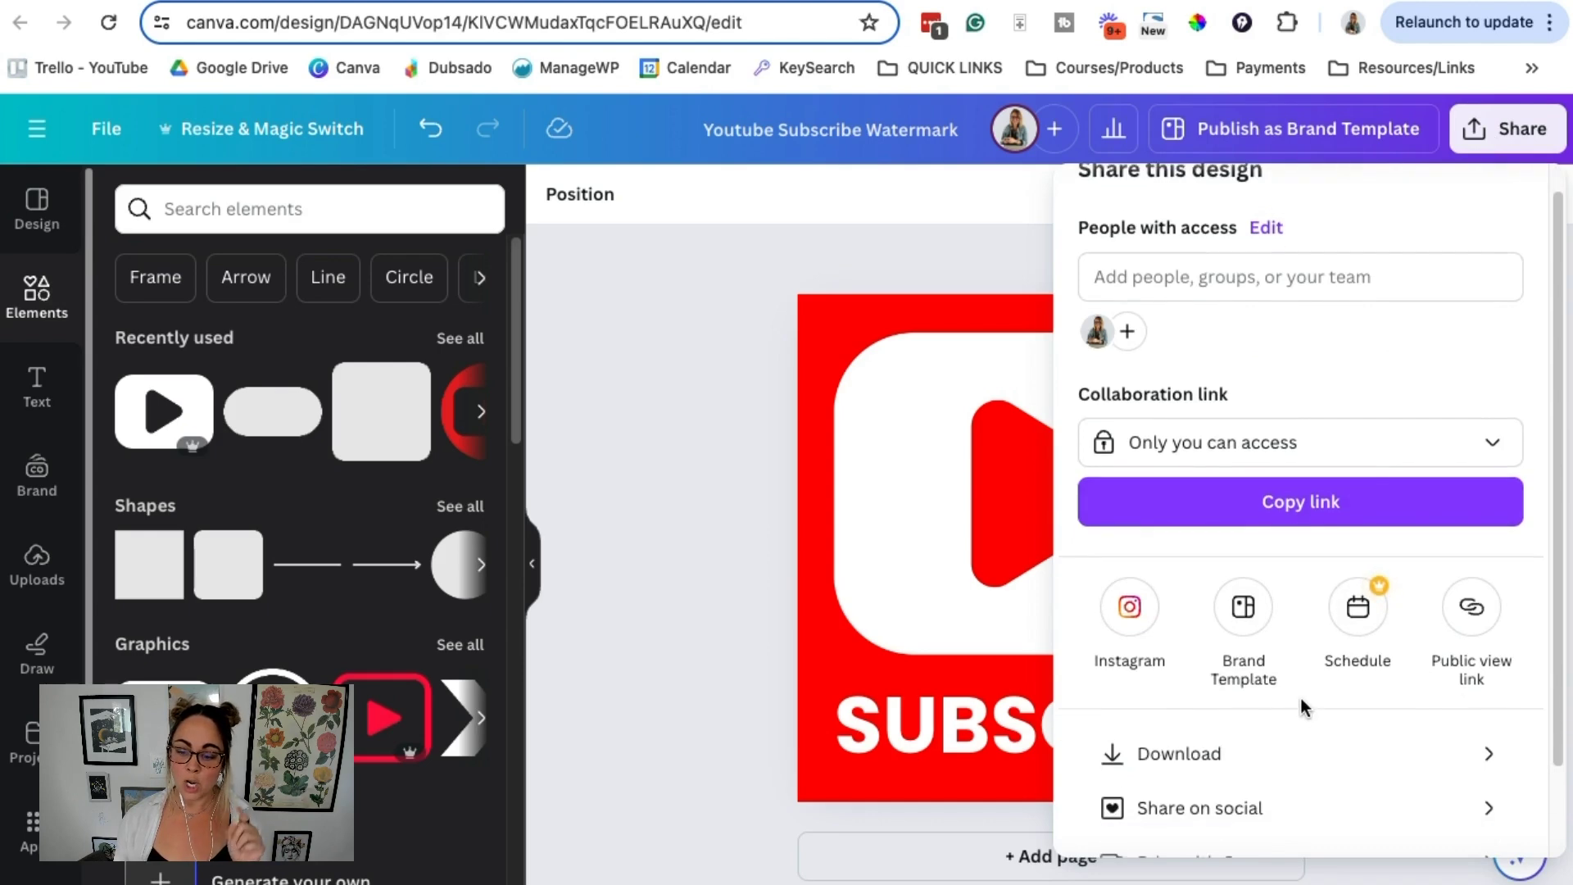
{"action": "left_click", "coordinate": [1282, 750]}
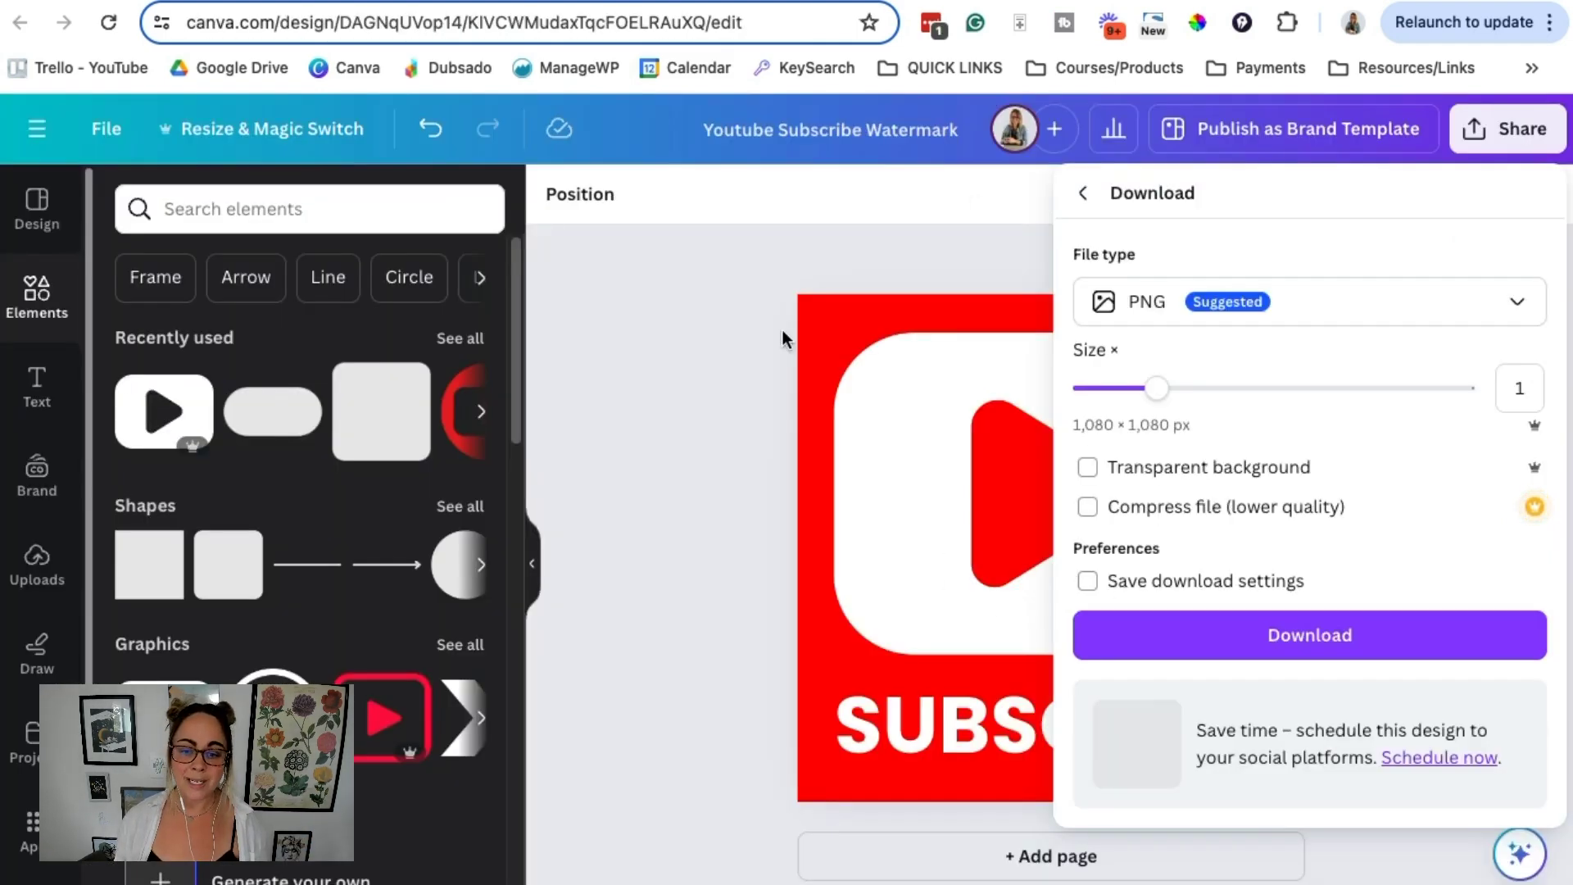
{"action": "left_click", "coordinate": [716, 287]}
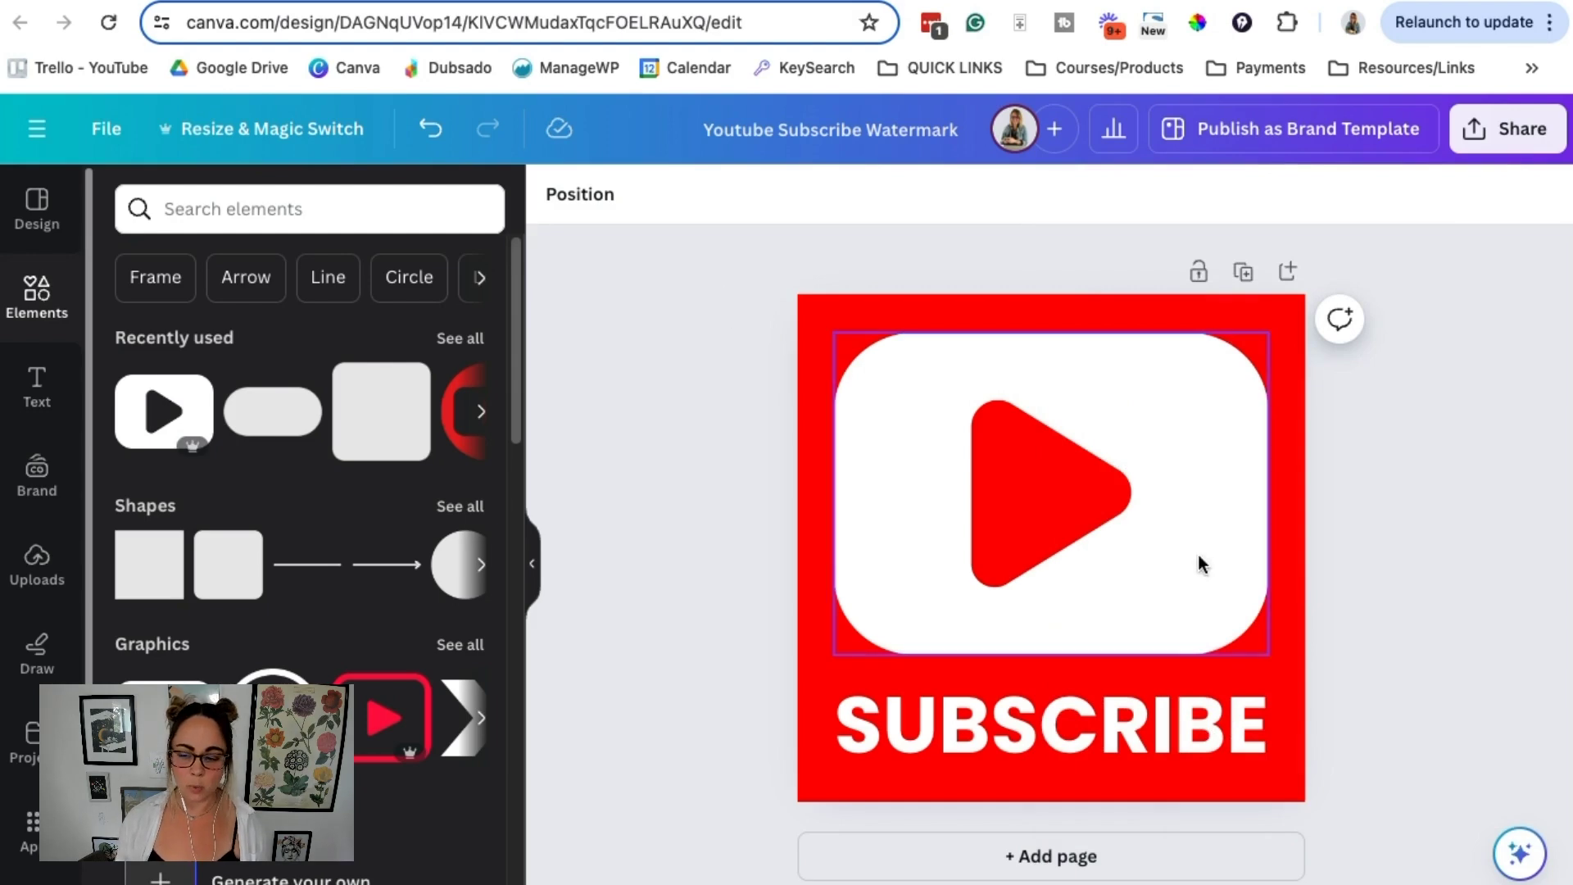
Add a second page with a white background and place the text "SUBSCRIBE" on it
{"action": "left_click", "coordinate": [1057, 857]}
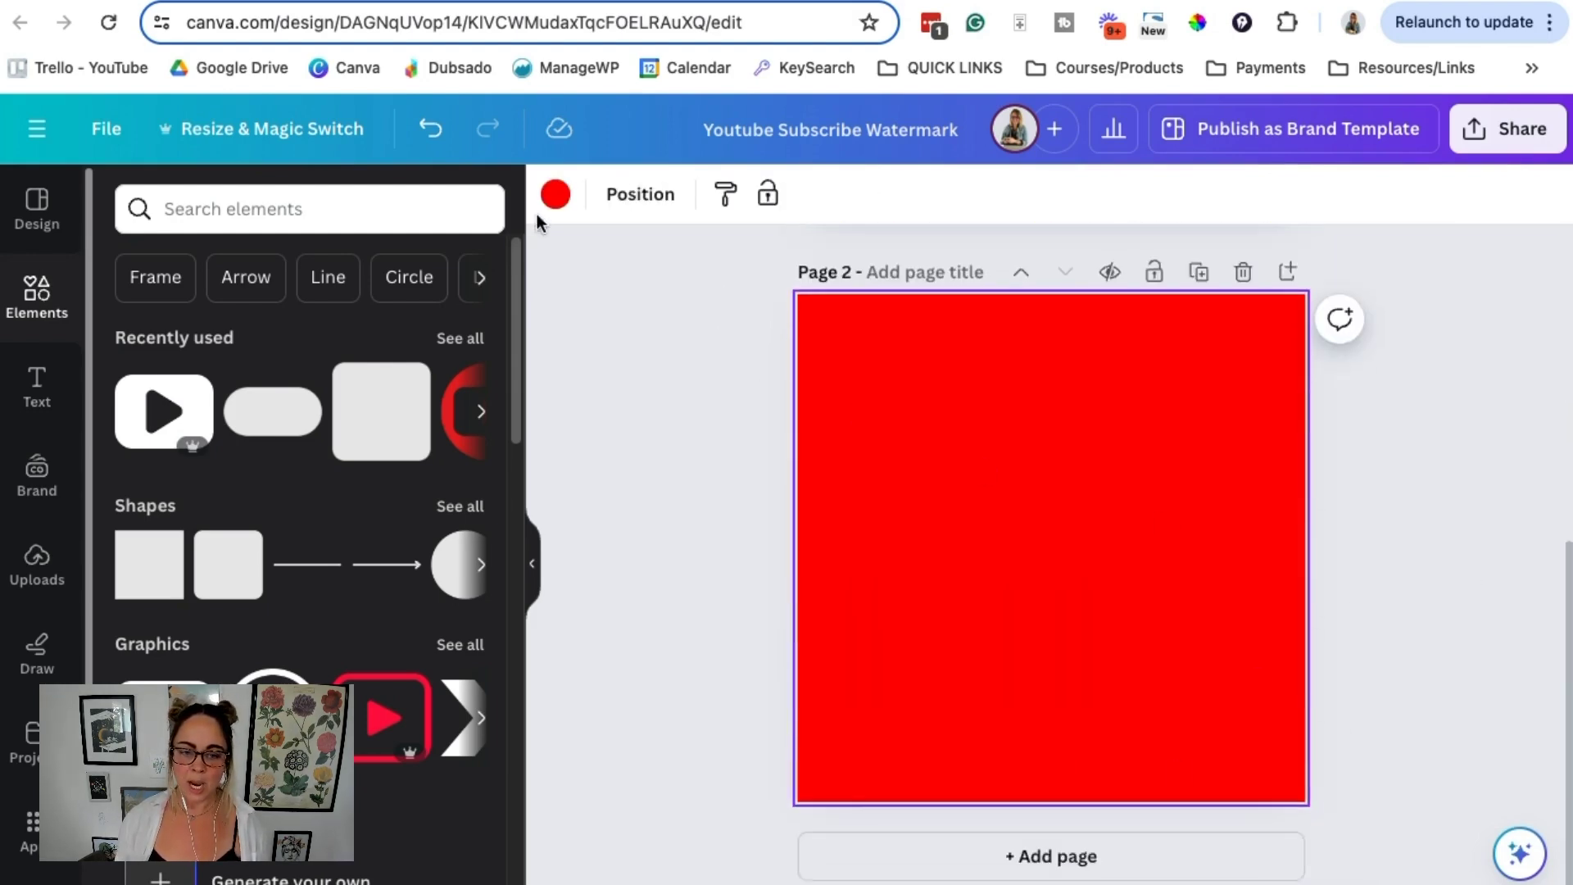
{"action": "left_click", "coordinate": [554, 200]}
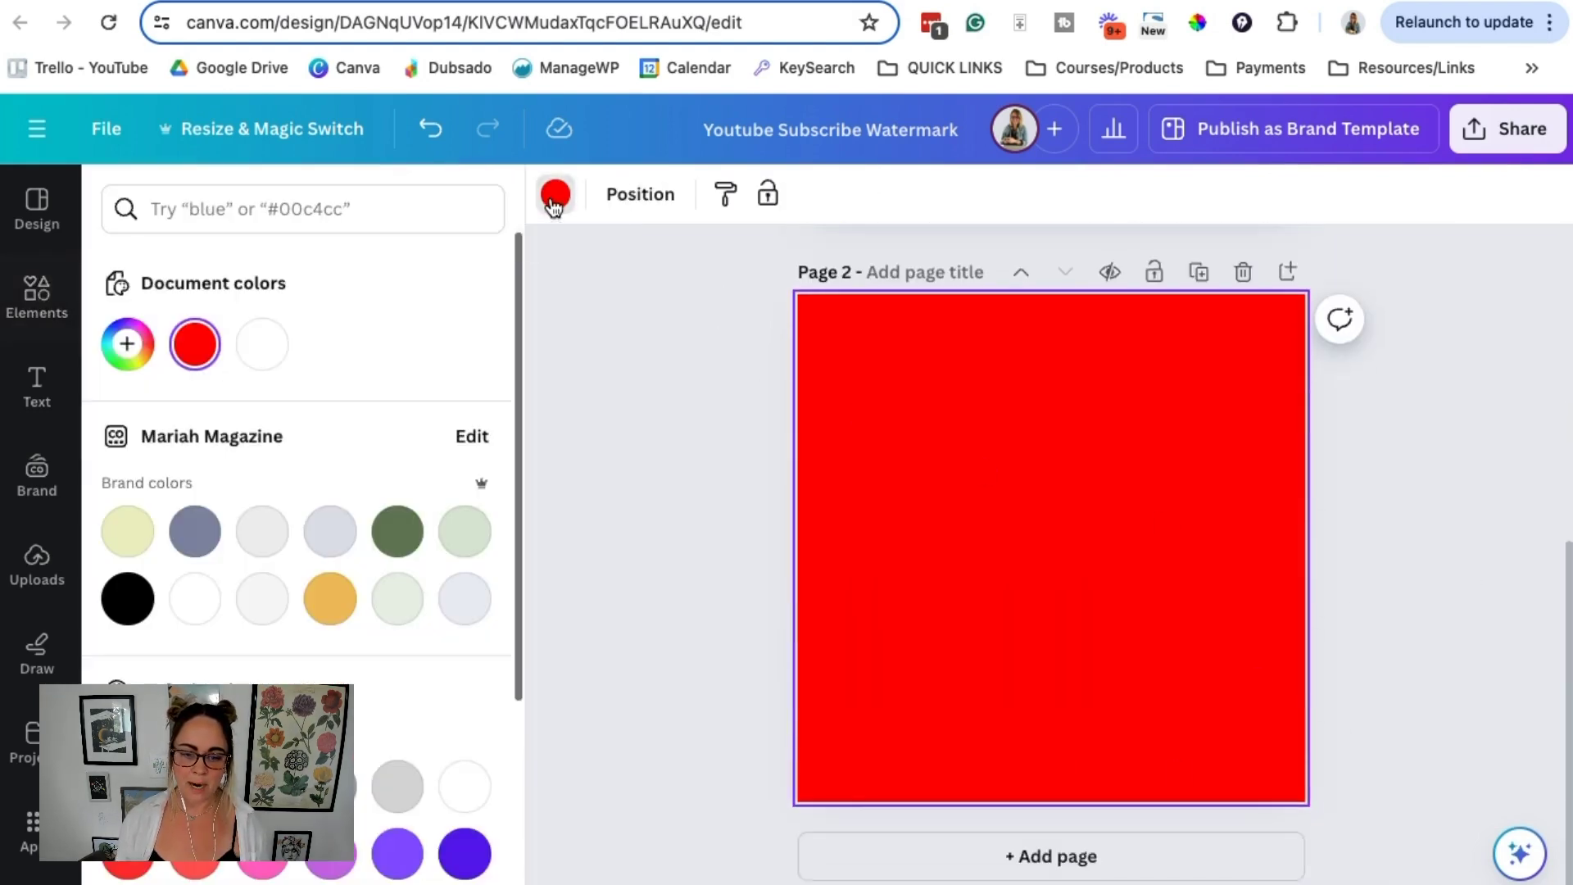
{"action": "left_click", "coordinate": [196, 606]}
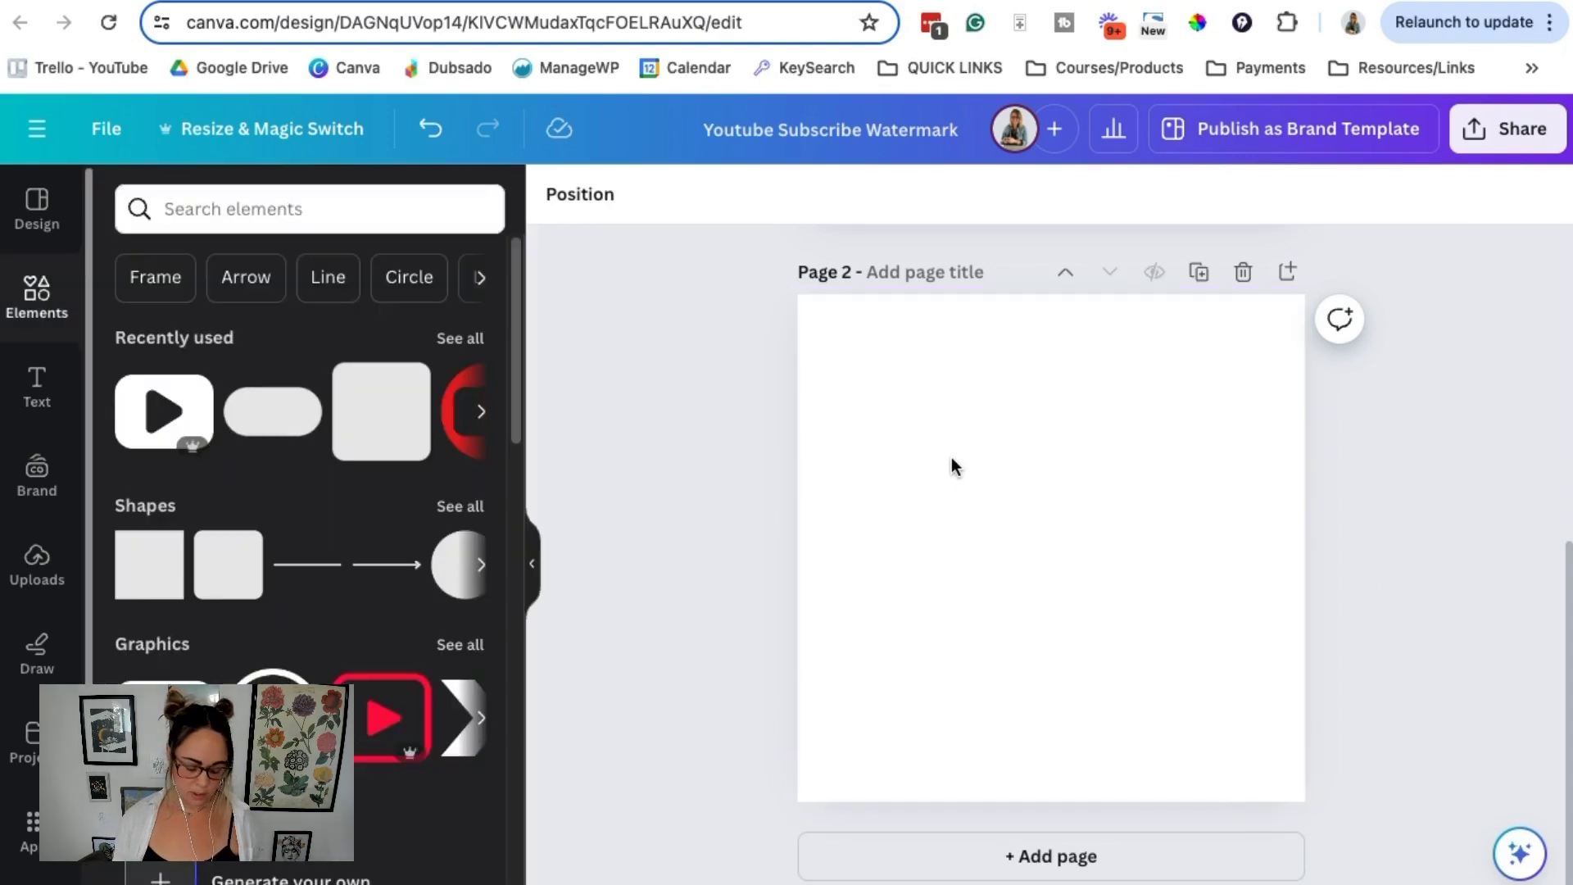
{"action": "key", "text": "t"}
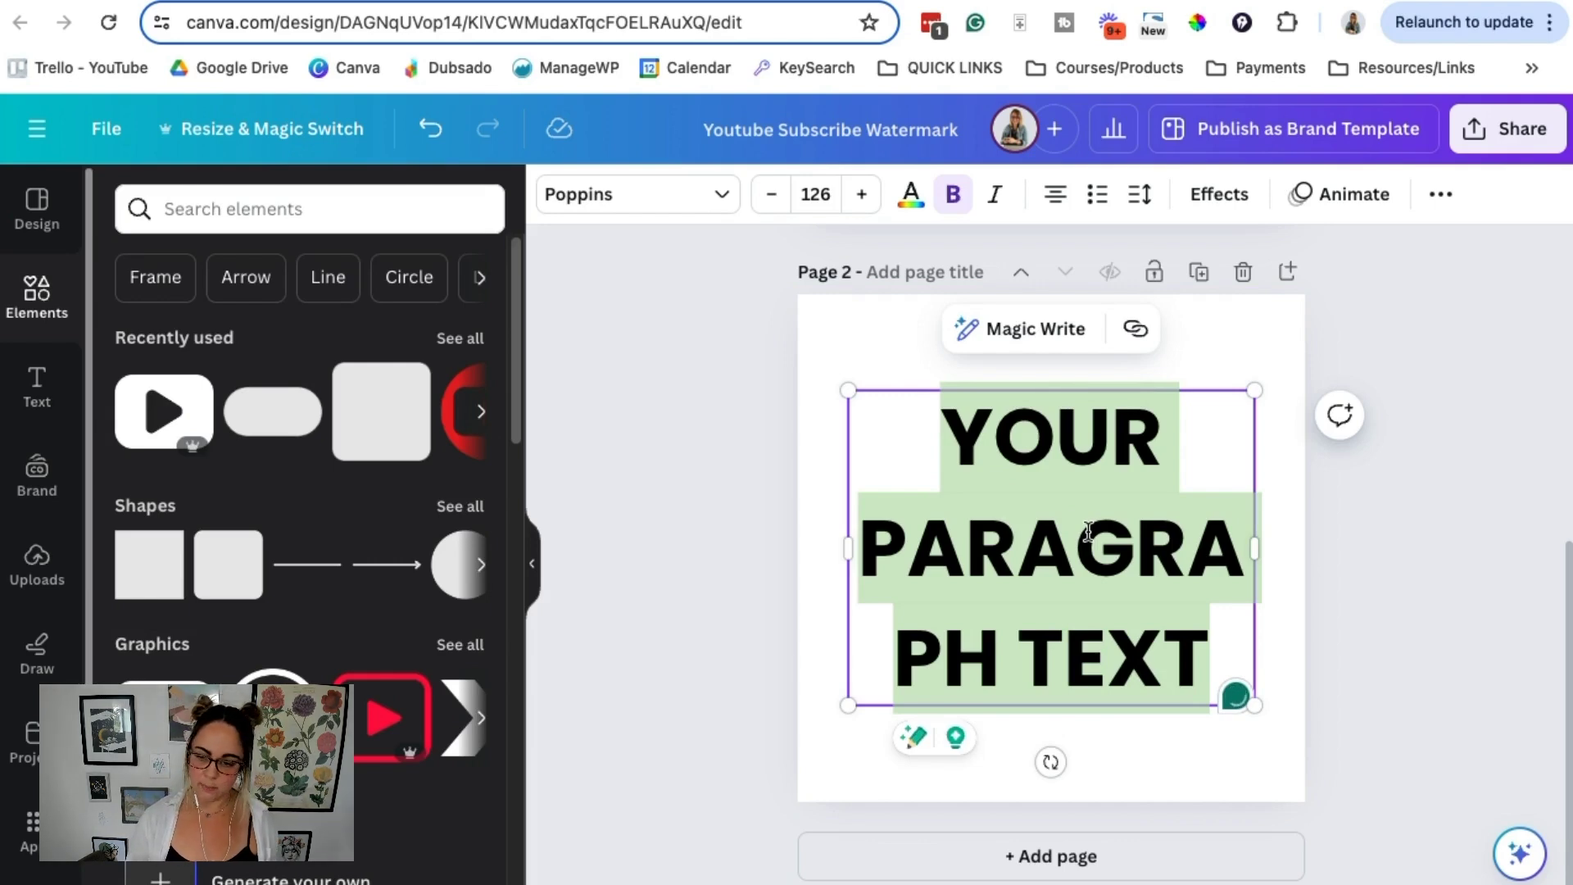
{"action": "type", "text": "SUBSCRIBE"}
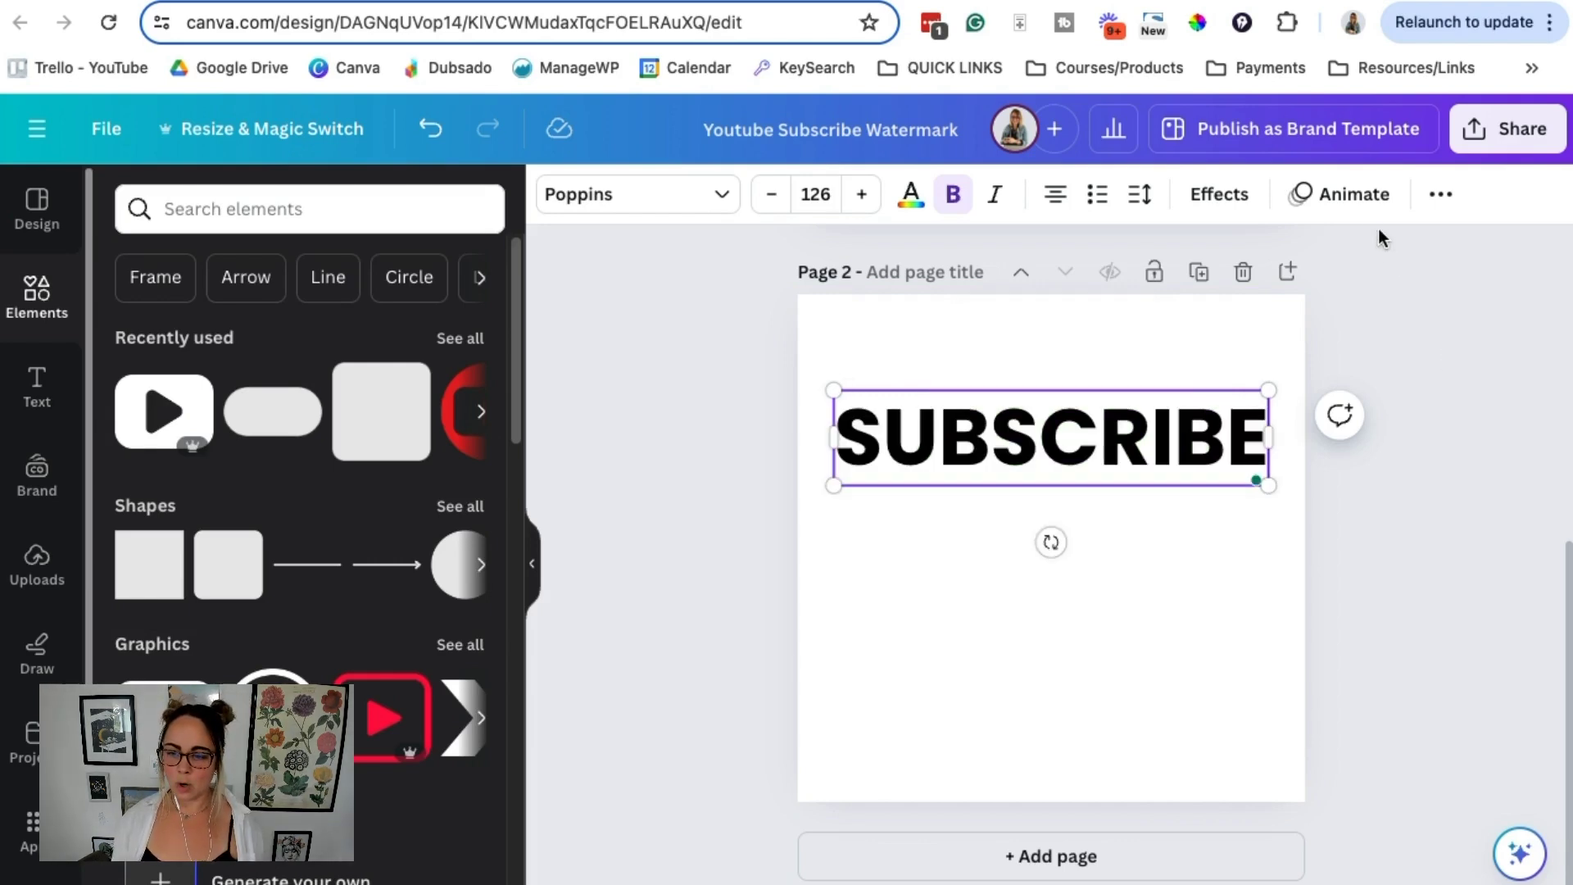
Apply the Background effect to the second page's SUBSCRIBE text with a roundness of 100
{"action": "left_click", "coordinate": [1221, 200]}
{"action": "scroll", "coordinate": [246, 533], "scroll_direction": "down", "scroll_amount": 3}
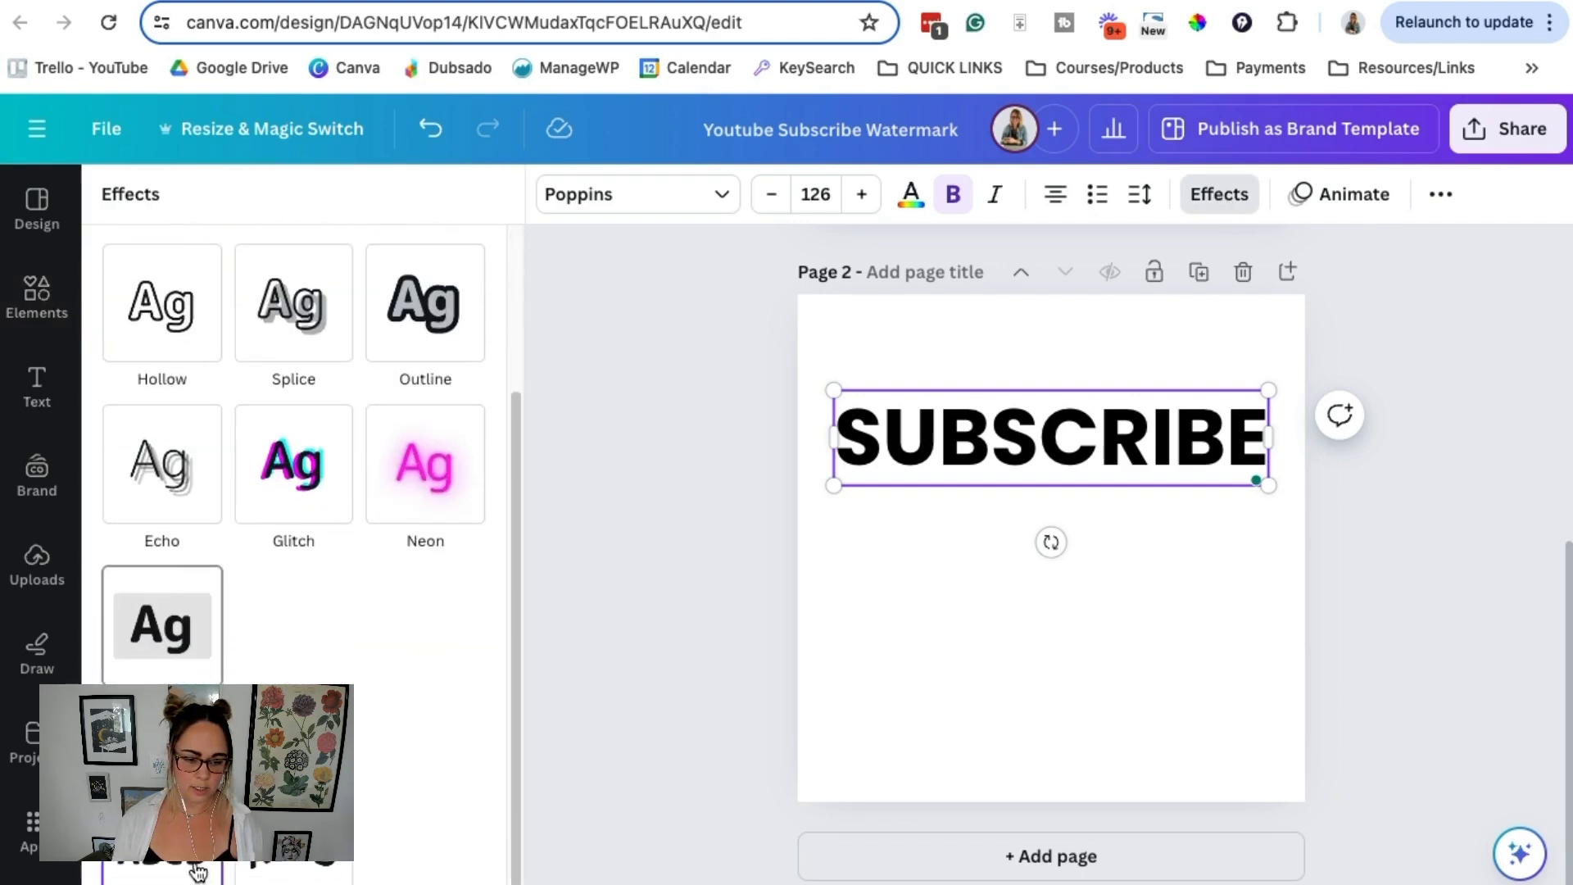
{"action": "left_click", "coordinate": [162, 651]}
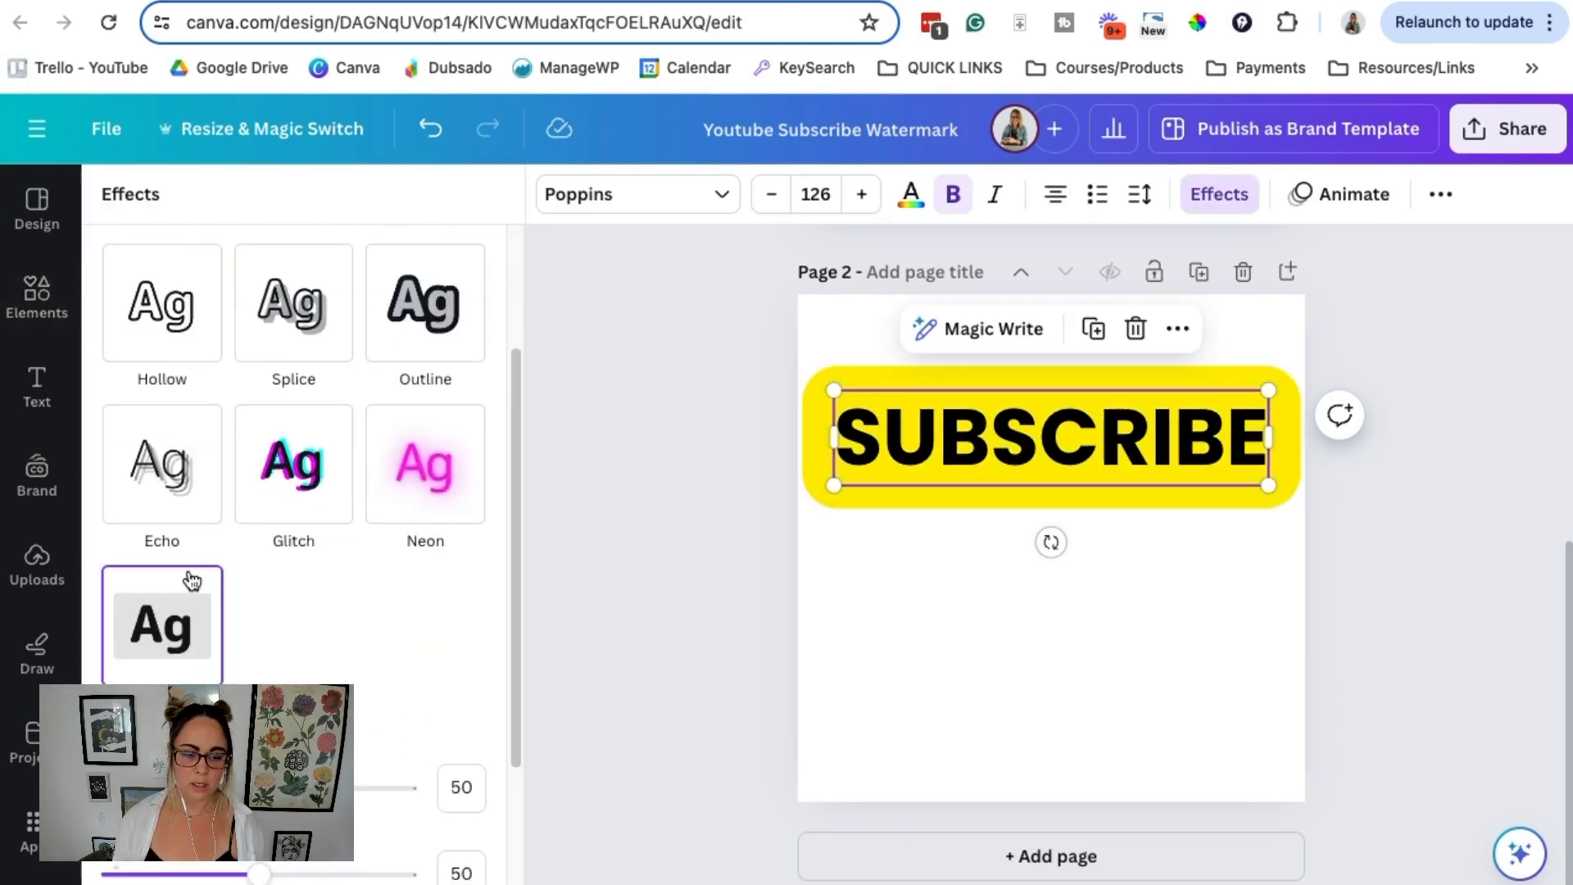
{"action": "scroll", "coordinate": [168, 650], "scroll_direction": "down", "scroll_amount": 1}
{"action": "scroll", "coordinate": [170, 649], "scroll_direction": "down", "scroll_amount": 1}
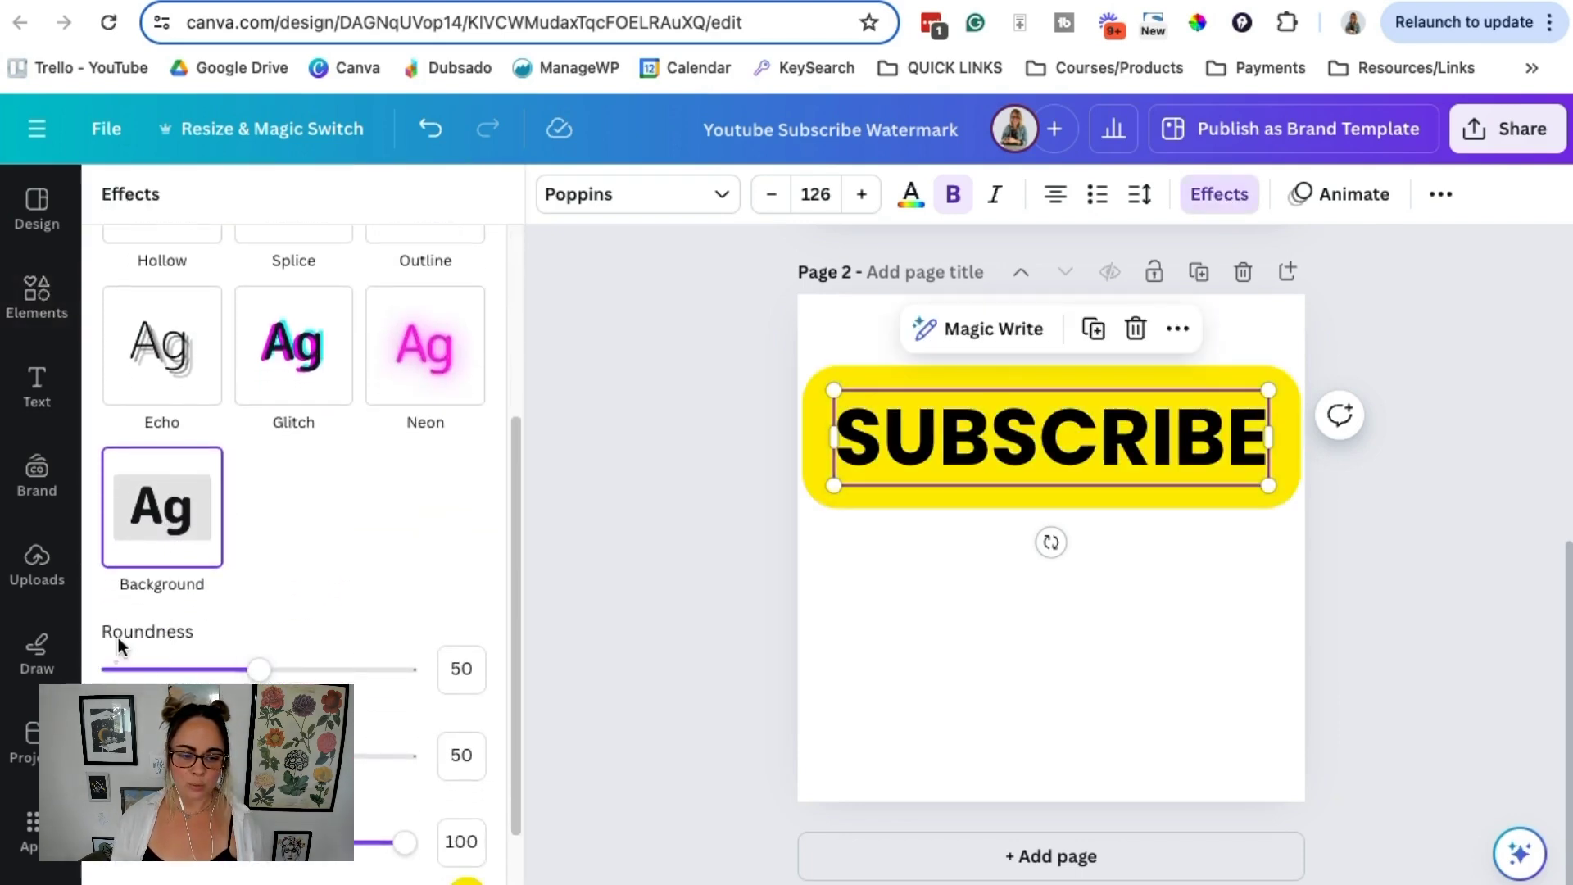
{"action": "left_click_drag", "start_coordinate": [261, 670], "coordinate": [443, 681]}
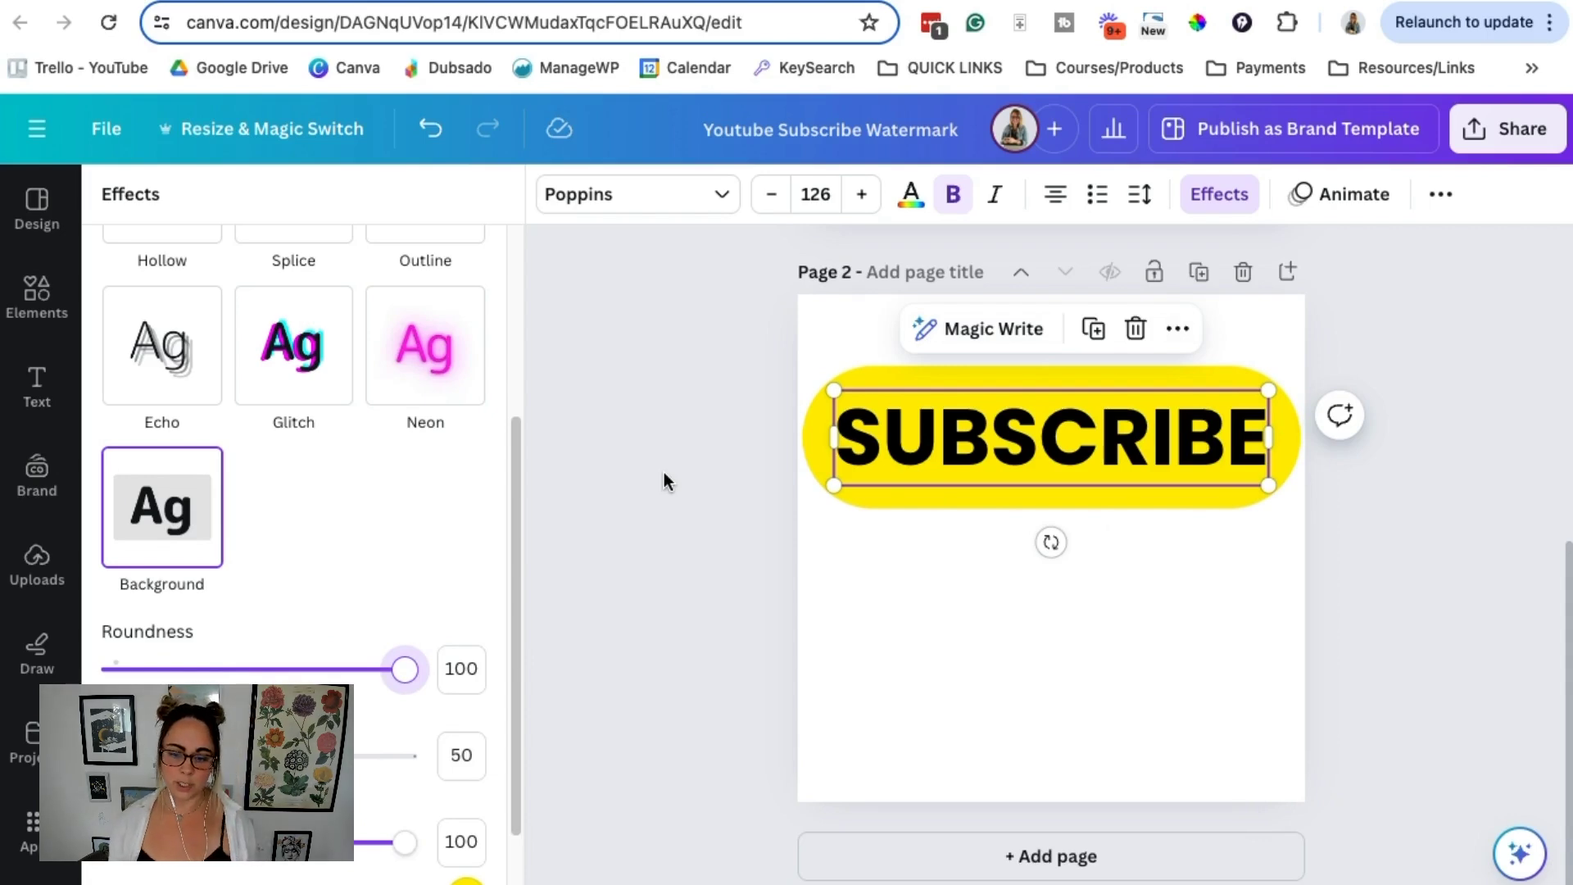
Set the page 2 SUBSCRIBE text's background effect to a spread of 49 and color it red
{"action": "scroll", "coordinate": [361, 594], "scroll_direction": "down", "scroll_amount": 4}
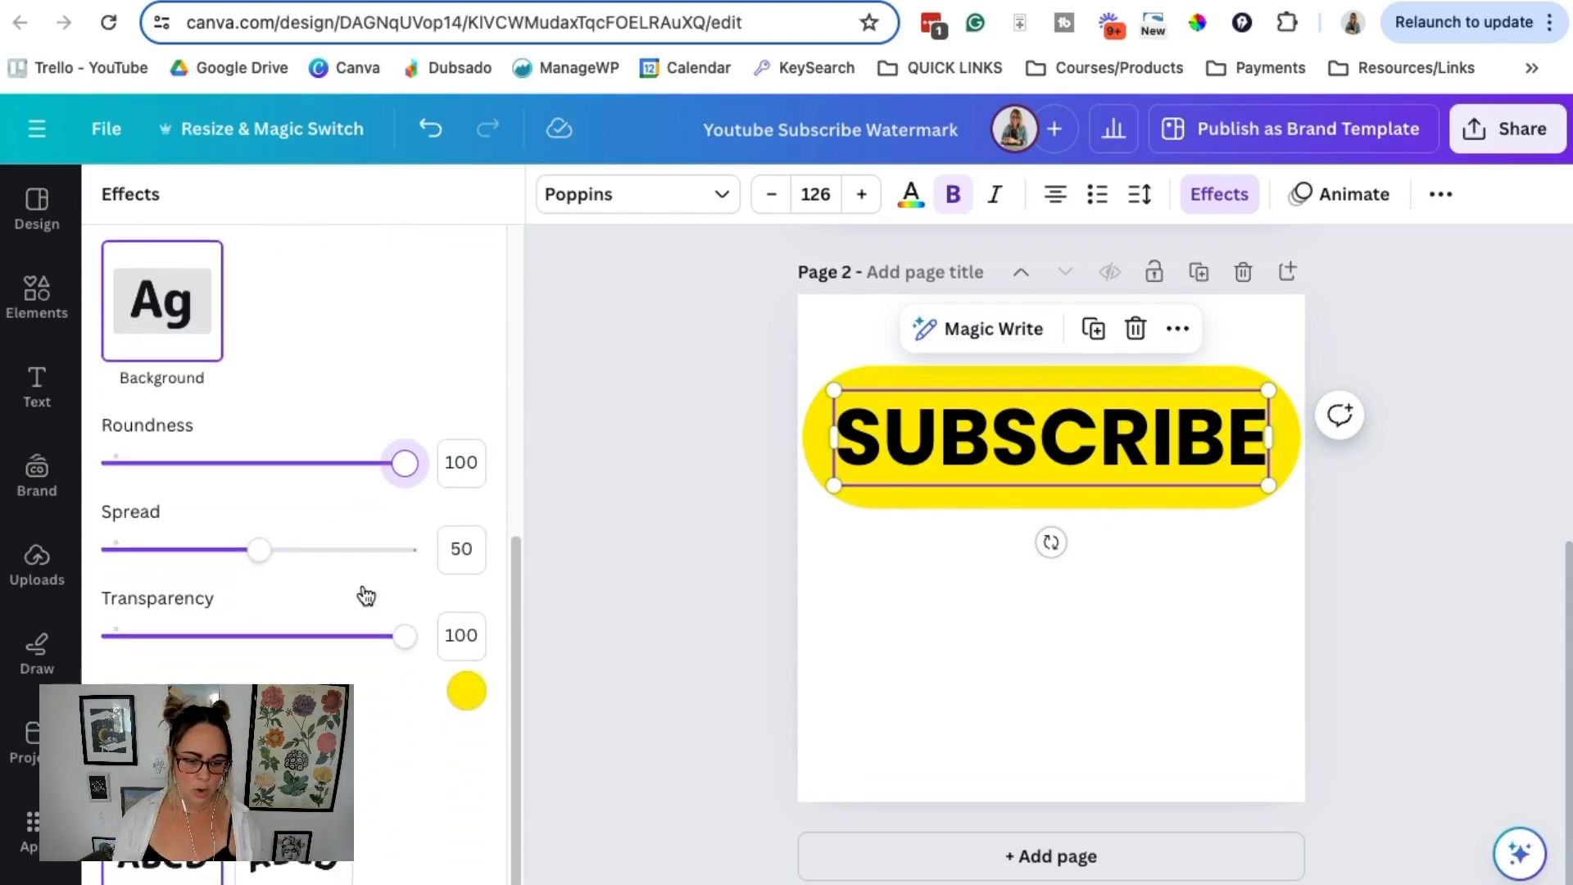
{"action": "mouse_move", "coordinate": [265, 554]}
{"action": "left_mouse_down"}
{"action": "mouse_move", "coordinate": [286, 550]}
{"action": "mouse_move", "coordinate": [256, 549]}
{"action": "left_mouse_up"}
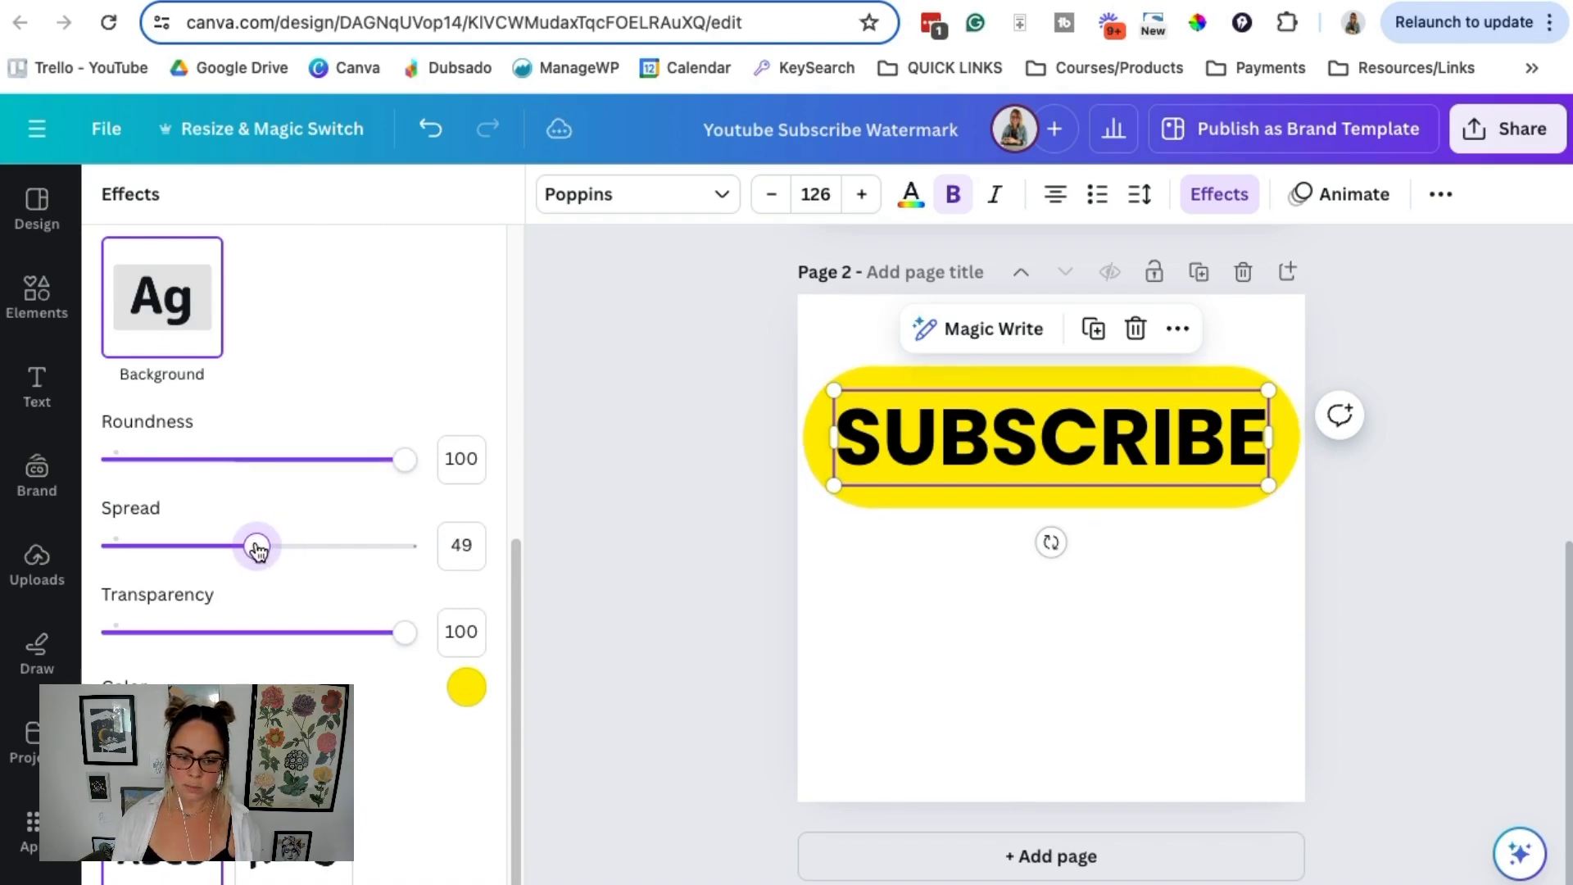
{"action": "left_click", "coordinate": [466, 690]}
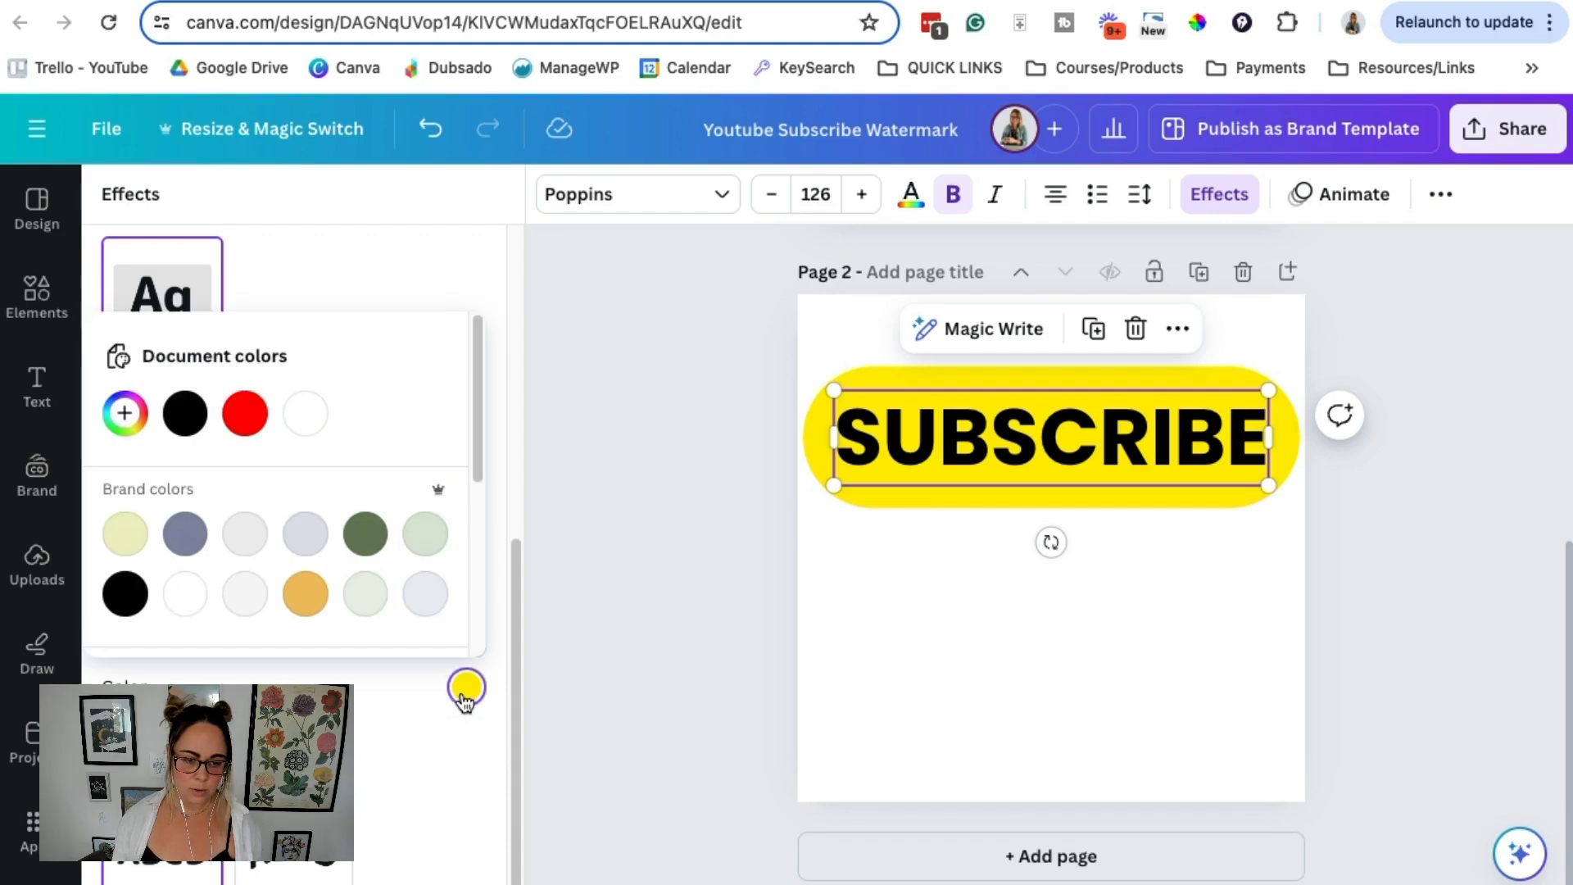
{"action": "left_click", "coordinate": [245, 417]}
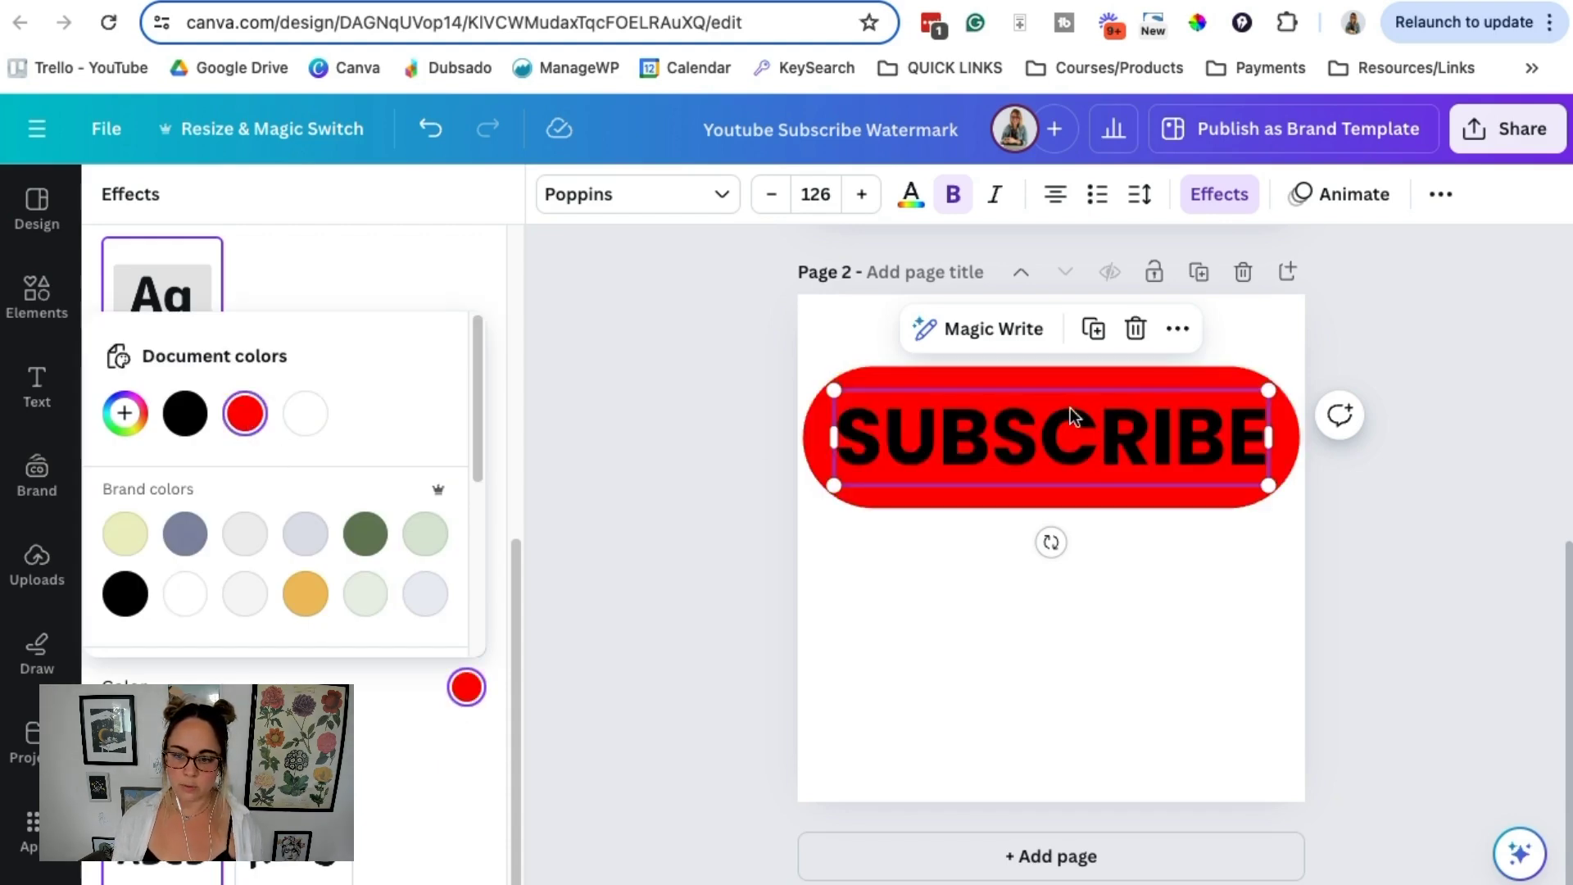
Color the SUBSCRIBE text on the red pill background white
{"action": "double_click", "coordinate": [1052, 432]}
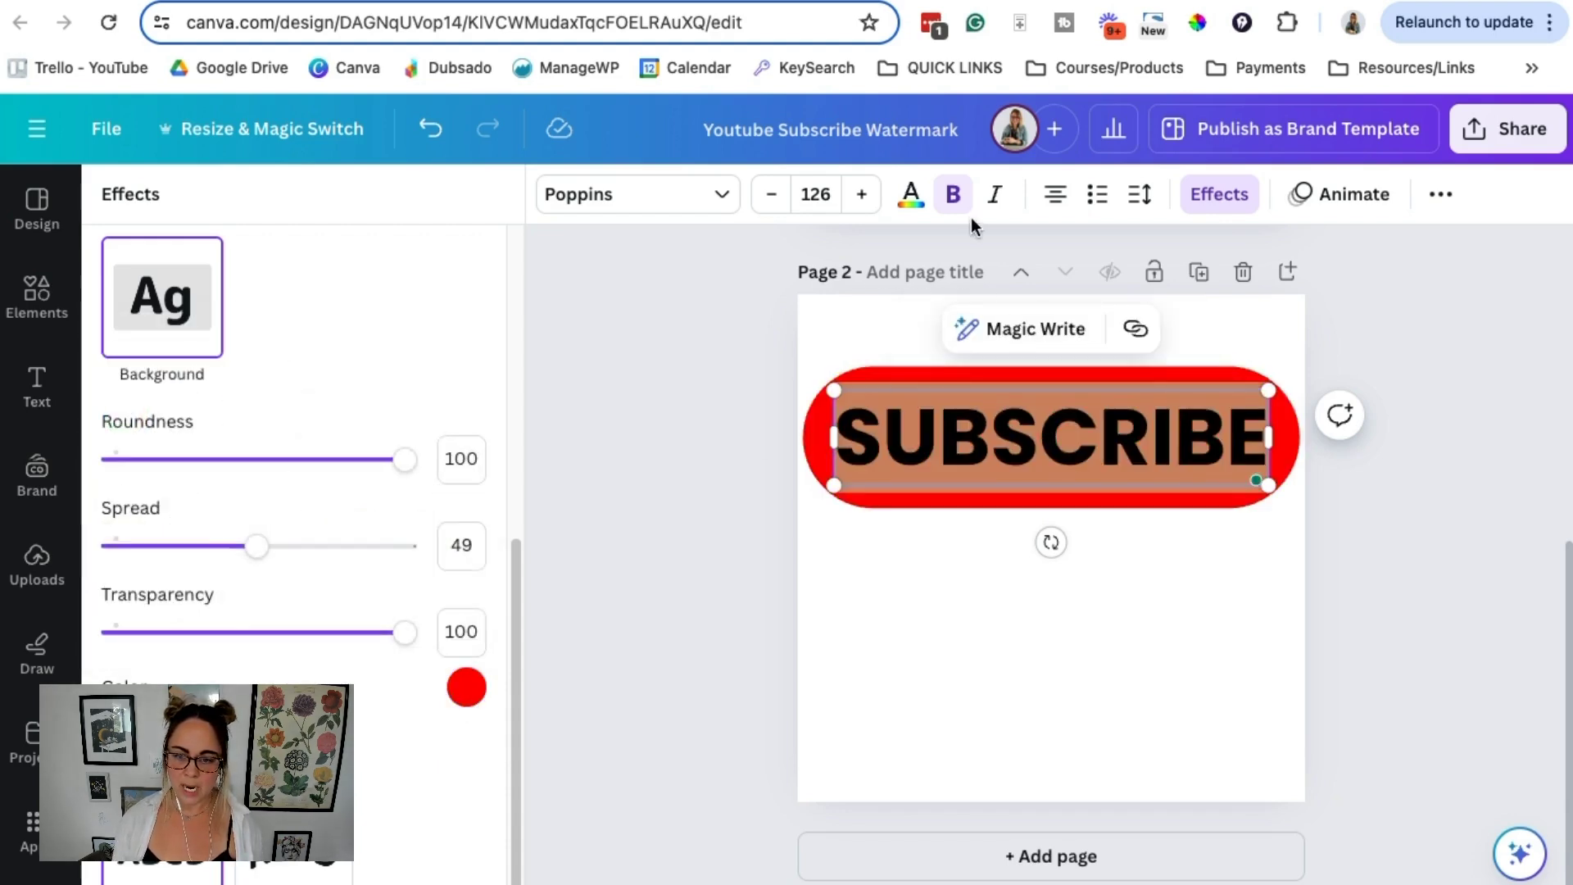
{"action": "left_click", "coordinate": [908, 198]}
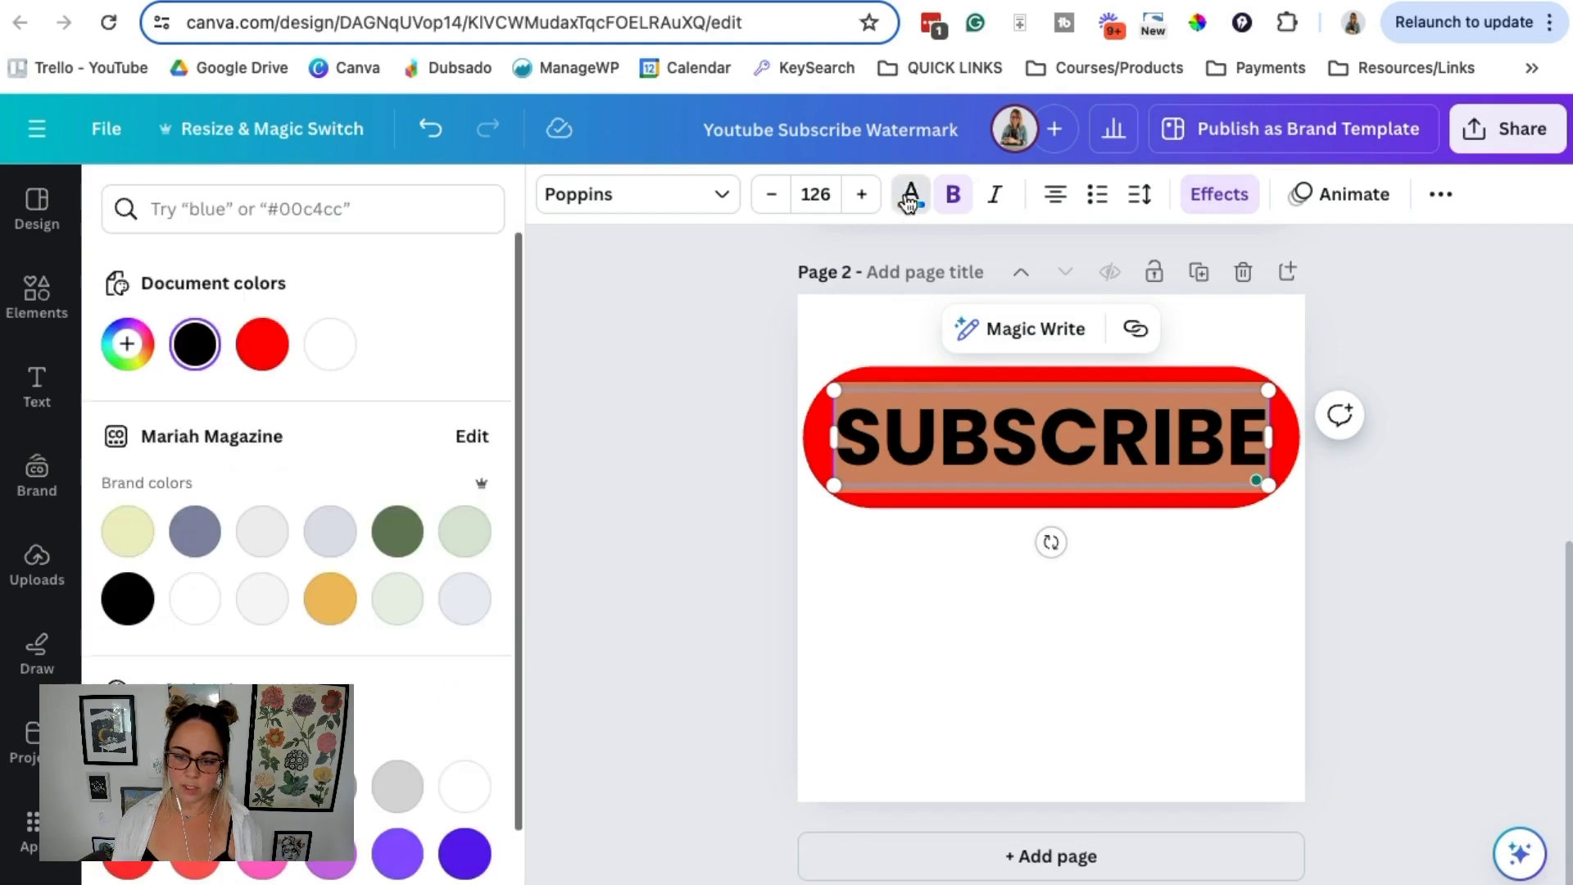
{"action": "left_click", "coordinate": [332, 344]}
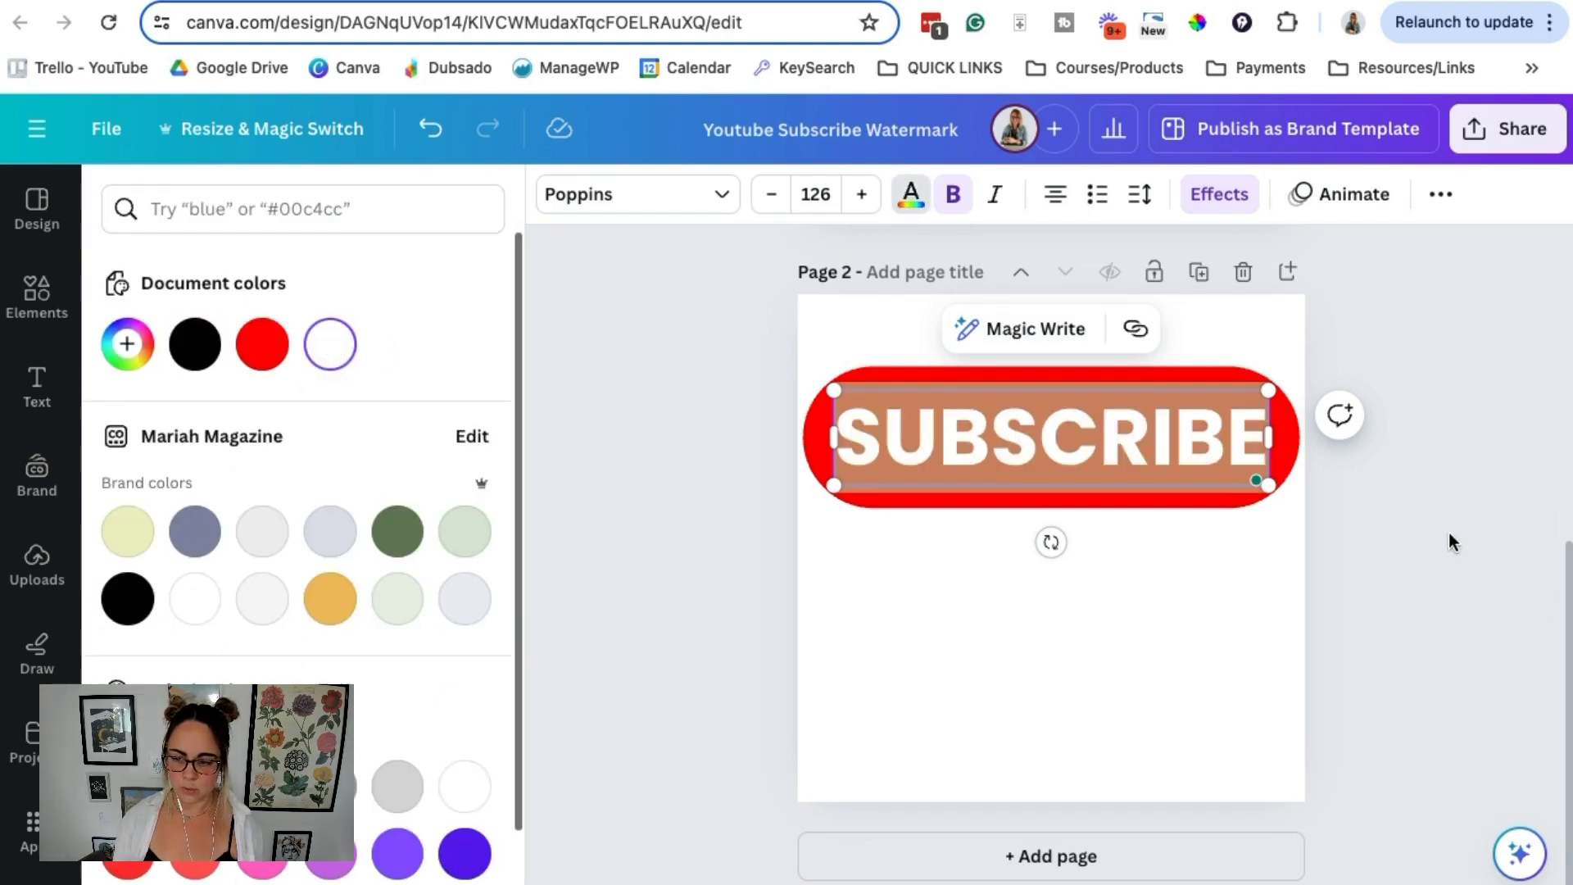
{"action": "left_click", "coordinate": [1409, 509]}
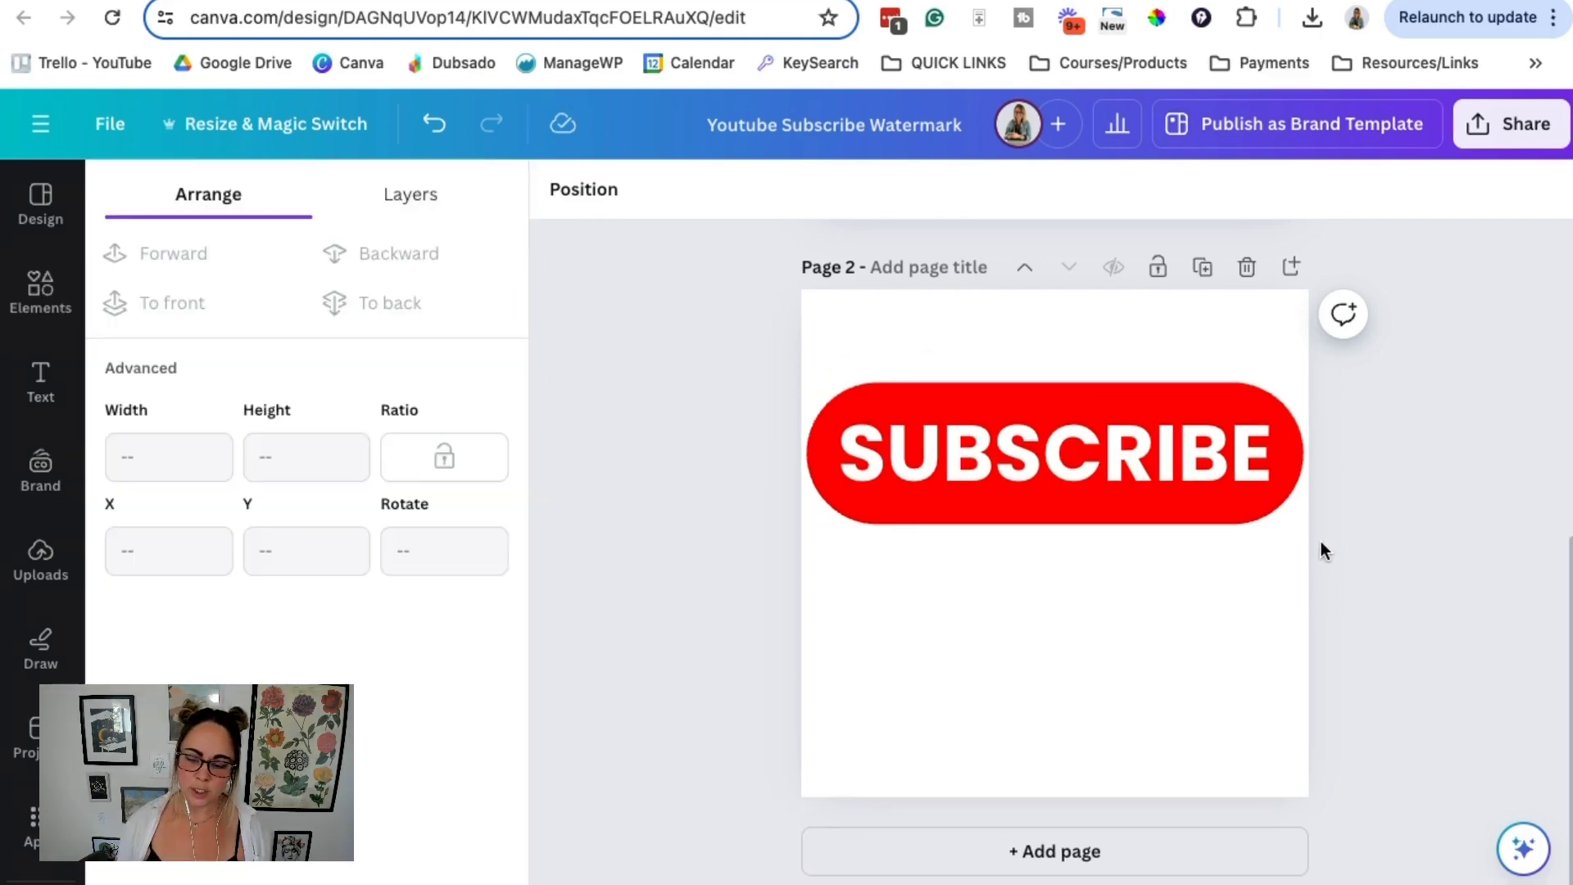
Move the red SUBSCRIBE badge down to the bottom edge of page 2
{"action": "left_click_drag", "start_coordinate": [1308, 563], "coordinate": [826, 344]}
{"action": "left_click_drag", "start_coordinate": [1112, 467], "coordinate": [1113, 720]}
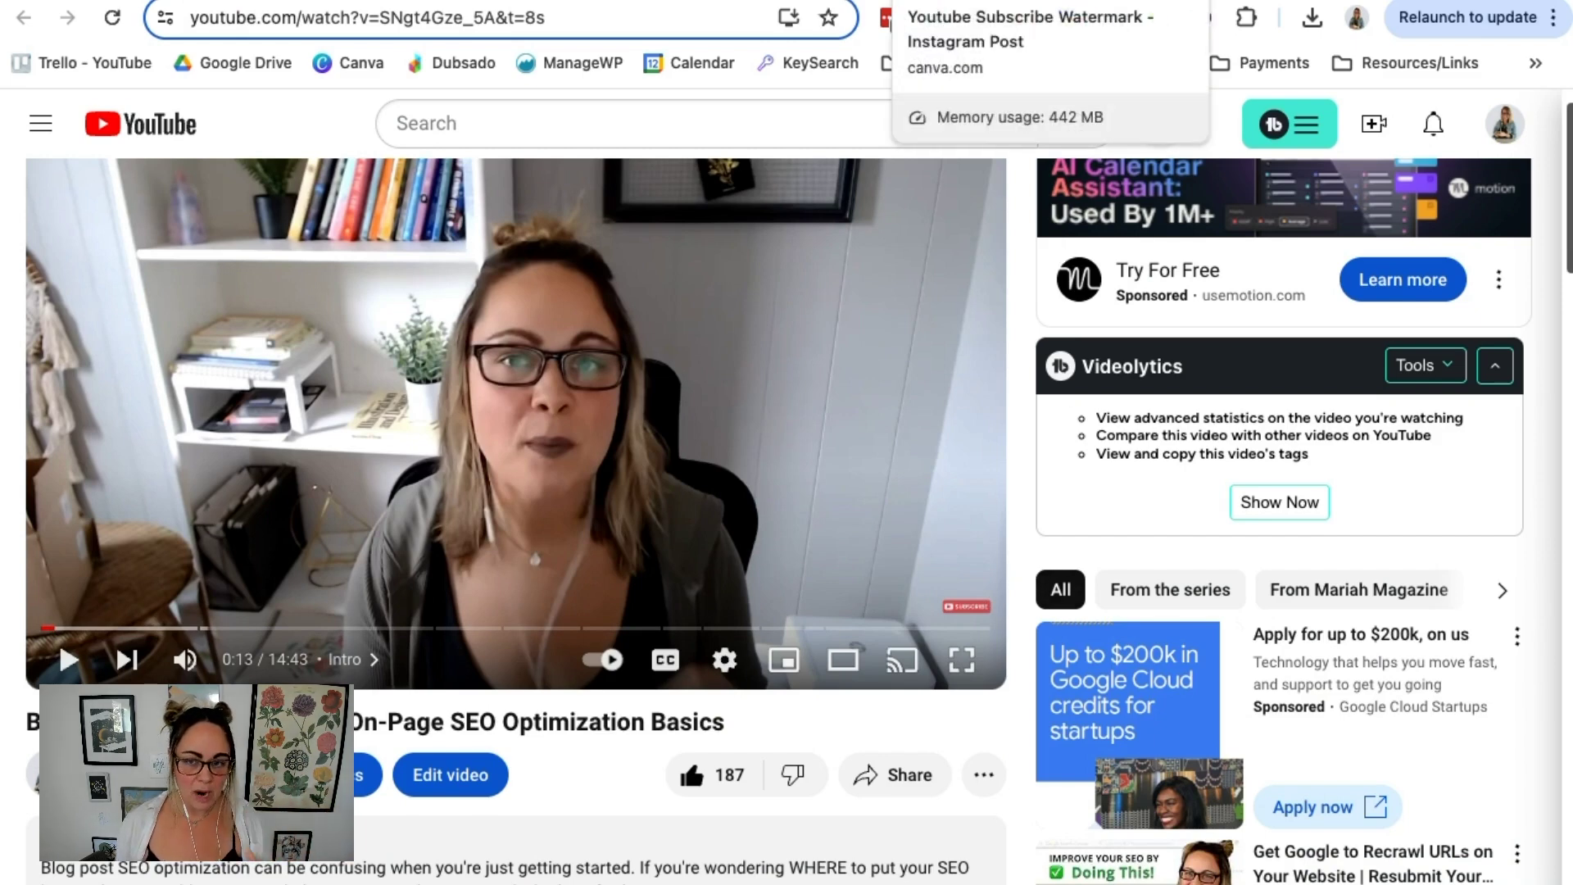
{"action": "left_click", "coordinate": [991, 3]}
{"action": "left_click", "coordinate": [1365, 563]}
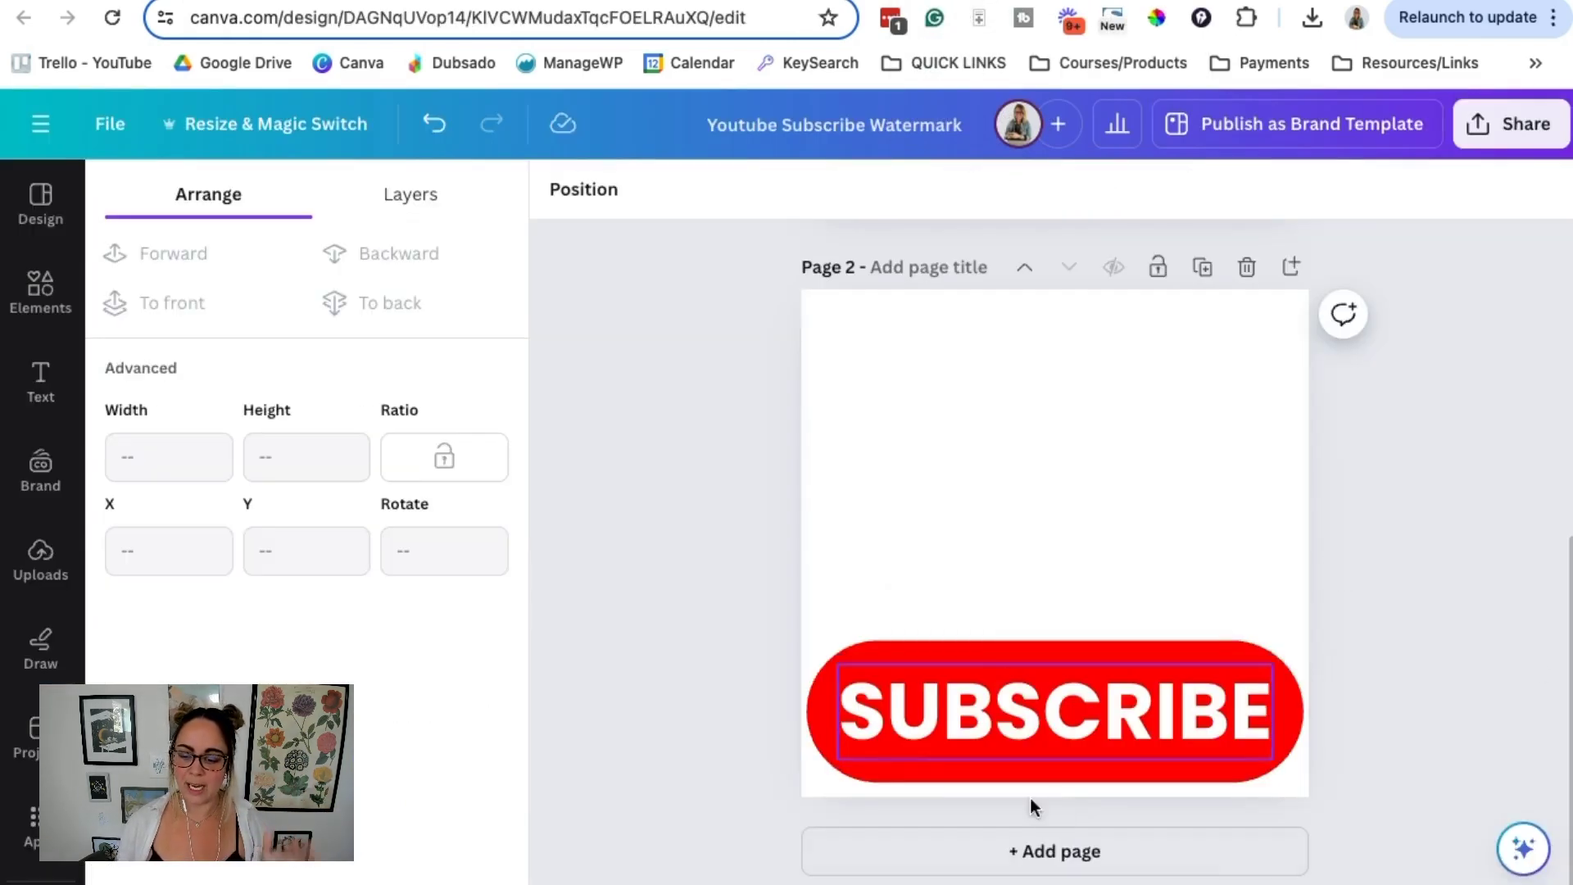
Compare the page 1 play-button design with the watermark displayed on the YouTube video, then return to Canva
{"action": "scroll", "coordinate": [1243, 727], "scroll_direction": "up", "scroll_amount": 6}
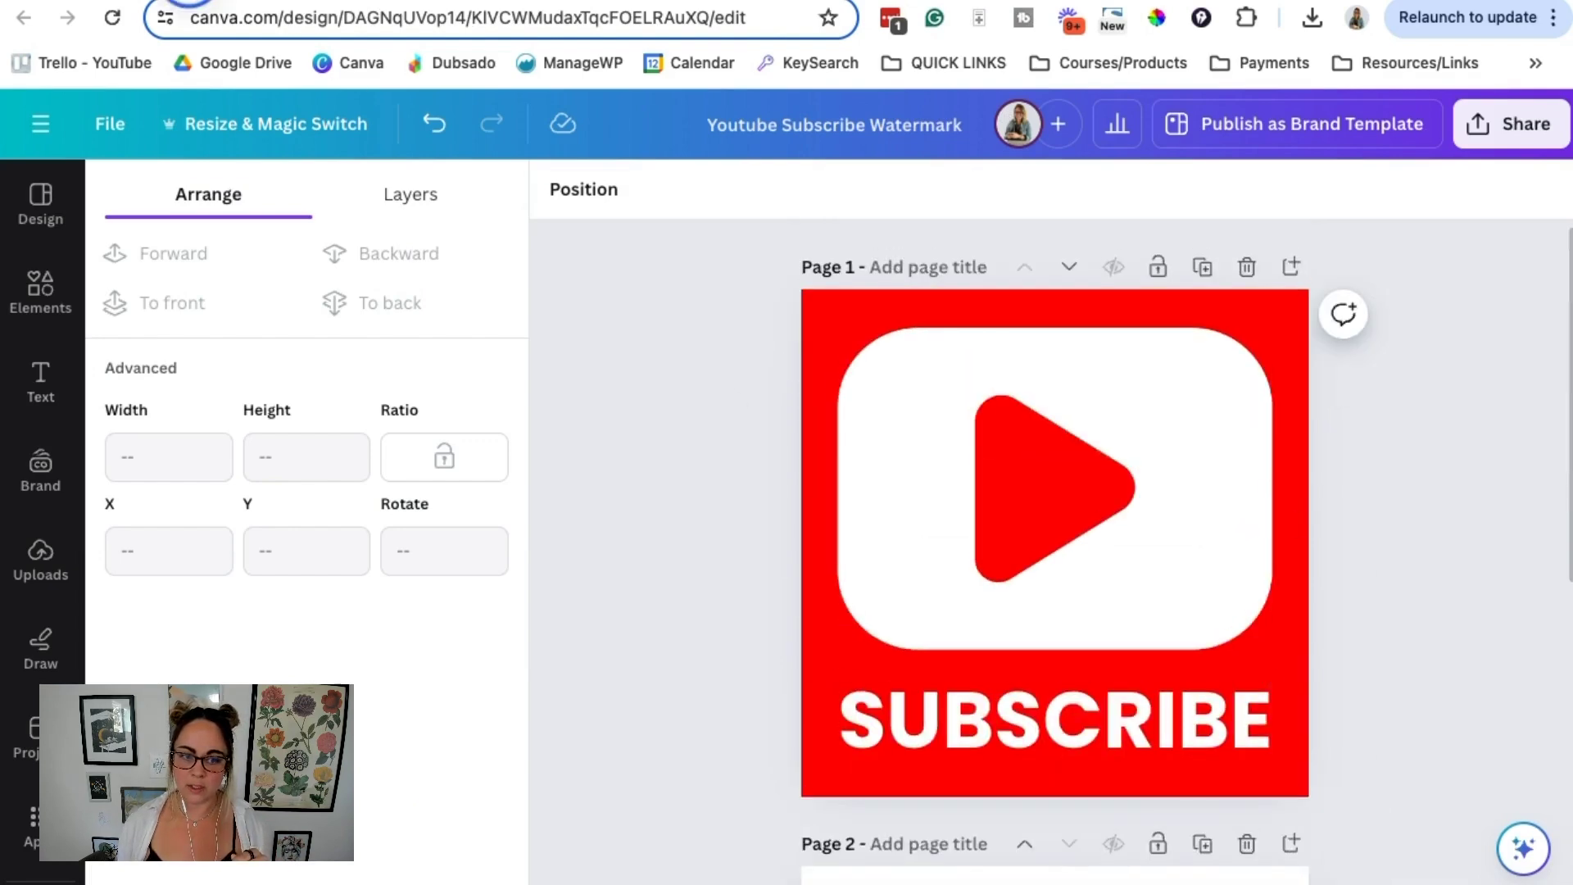
{"action": "left_click", "coordinate": [844, 1]}
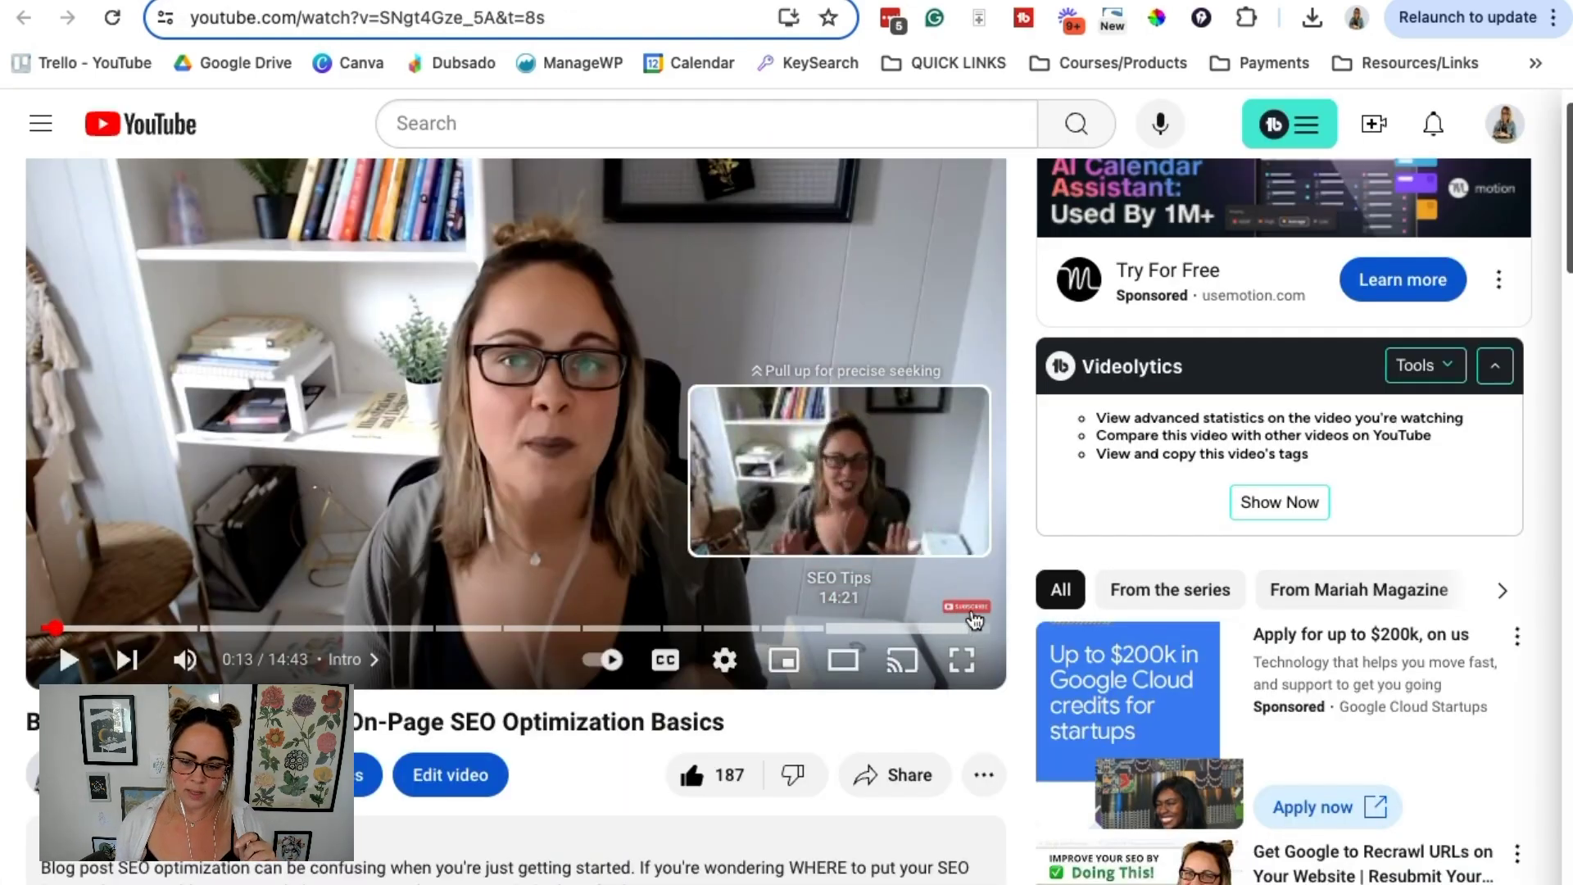
{"action": "left_click", "coordinate": [844, 2]}
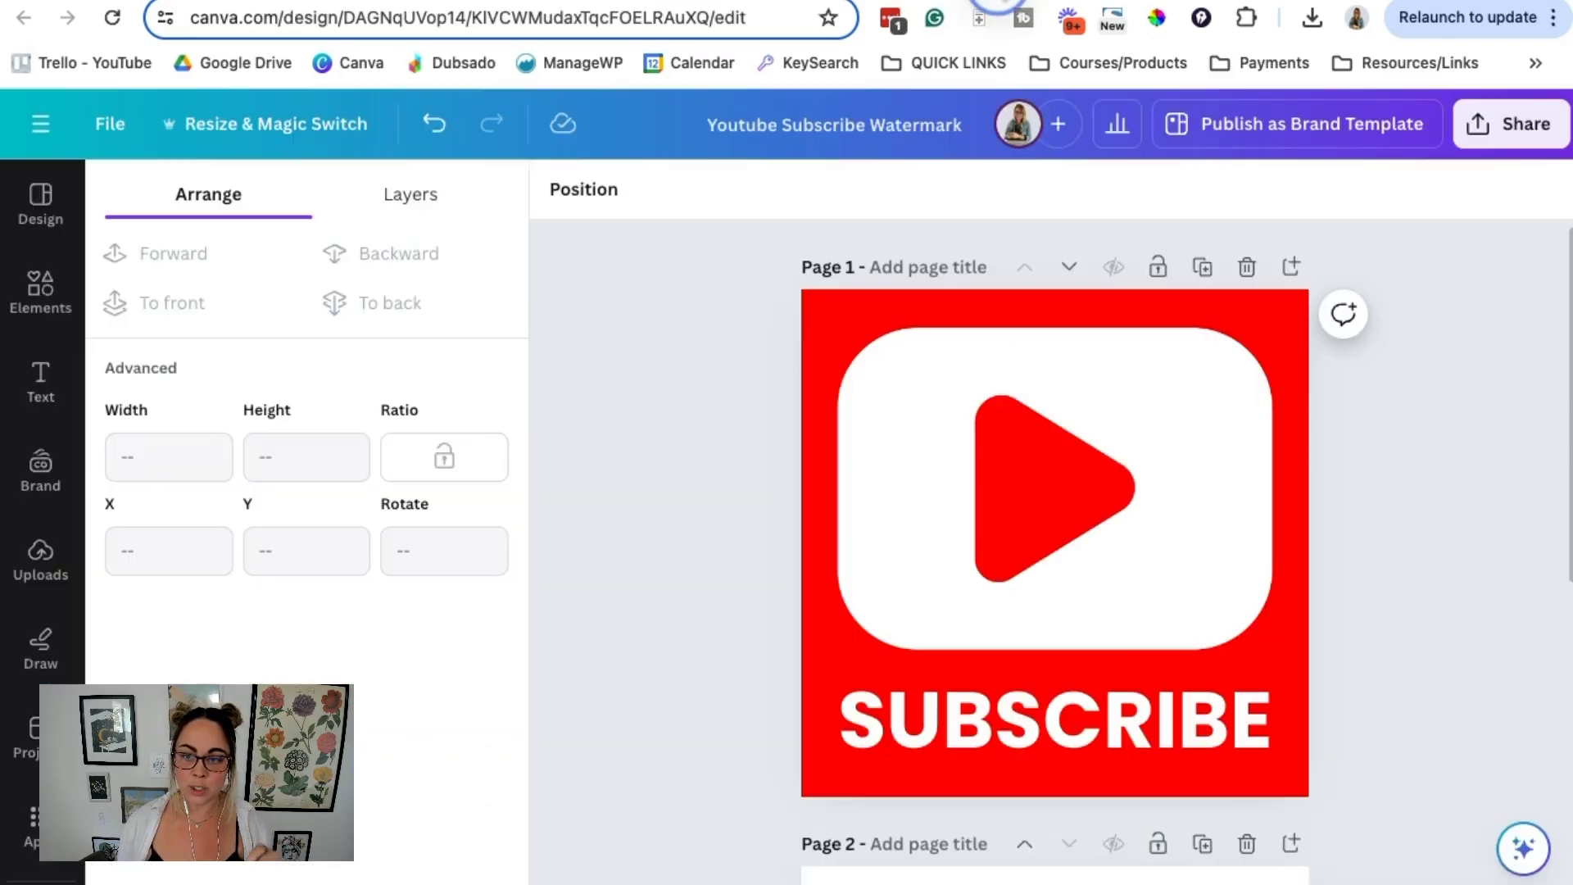
Add a third page to the design and insert a rounded square shape on it
{"action": "scroll", "coordinate": [1469, 705], "scroll_direction": "down", "scroll_amount": 5}
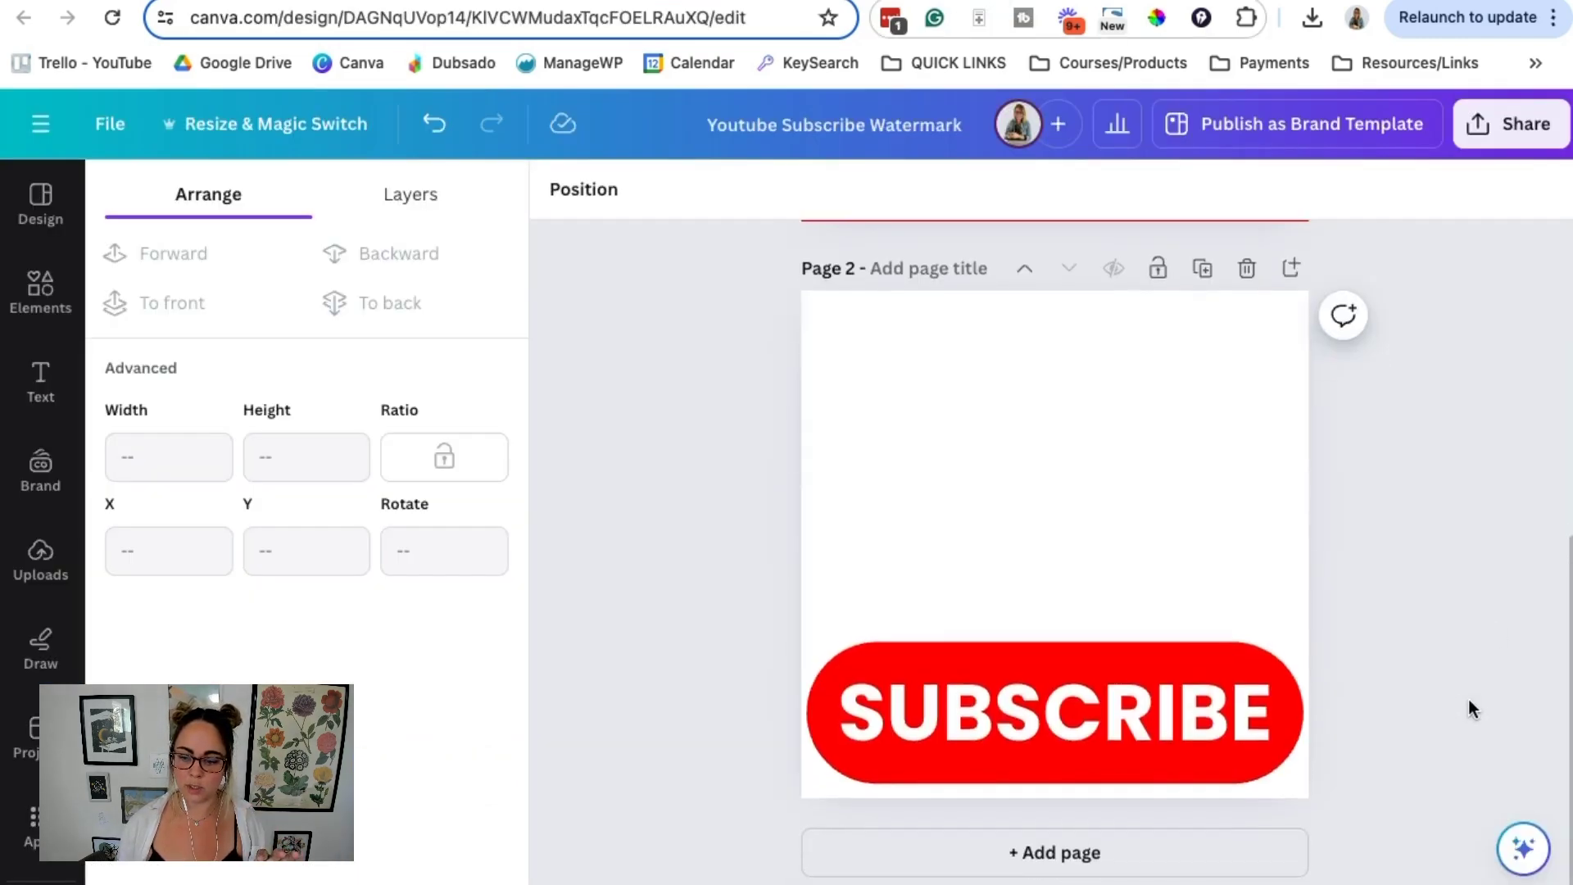
{"action": "left_click", "coordinate": [1244, 854]}
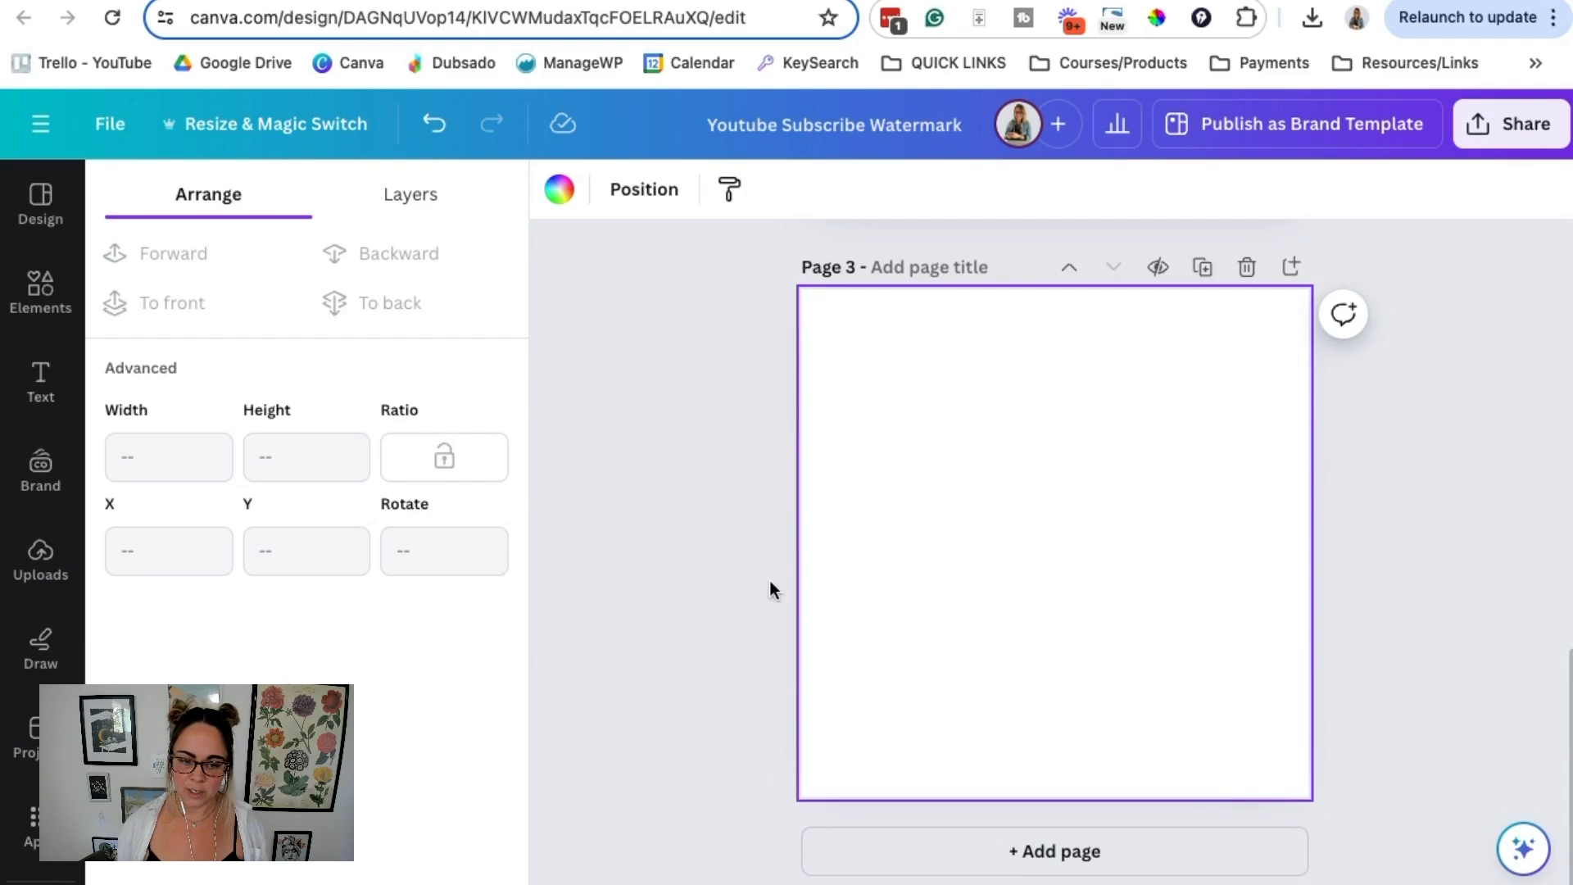
{"action": "left_click", "coordinate": [703, 524]}
{"action": "left_click", "coordinate": [37, 297]}
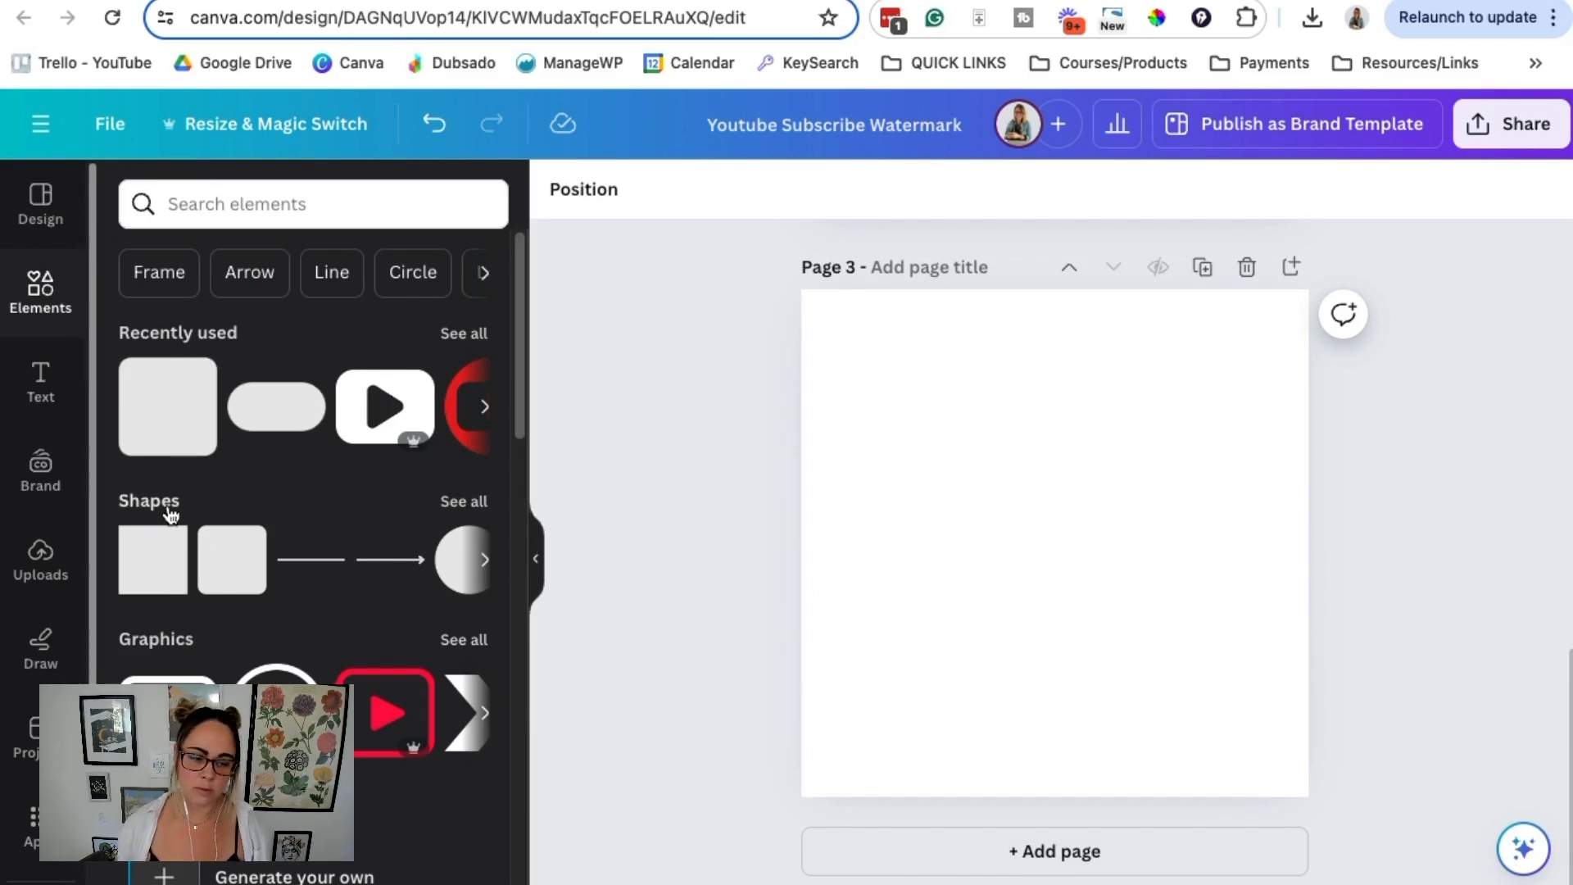
{"action": "left_click", "coordinate": [158, 398]}
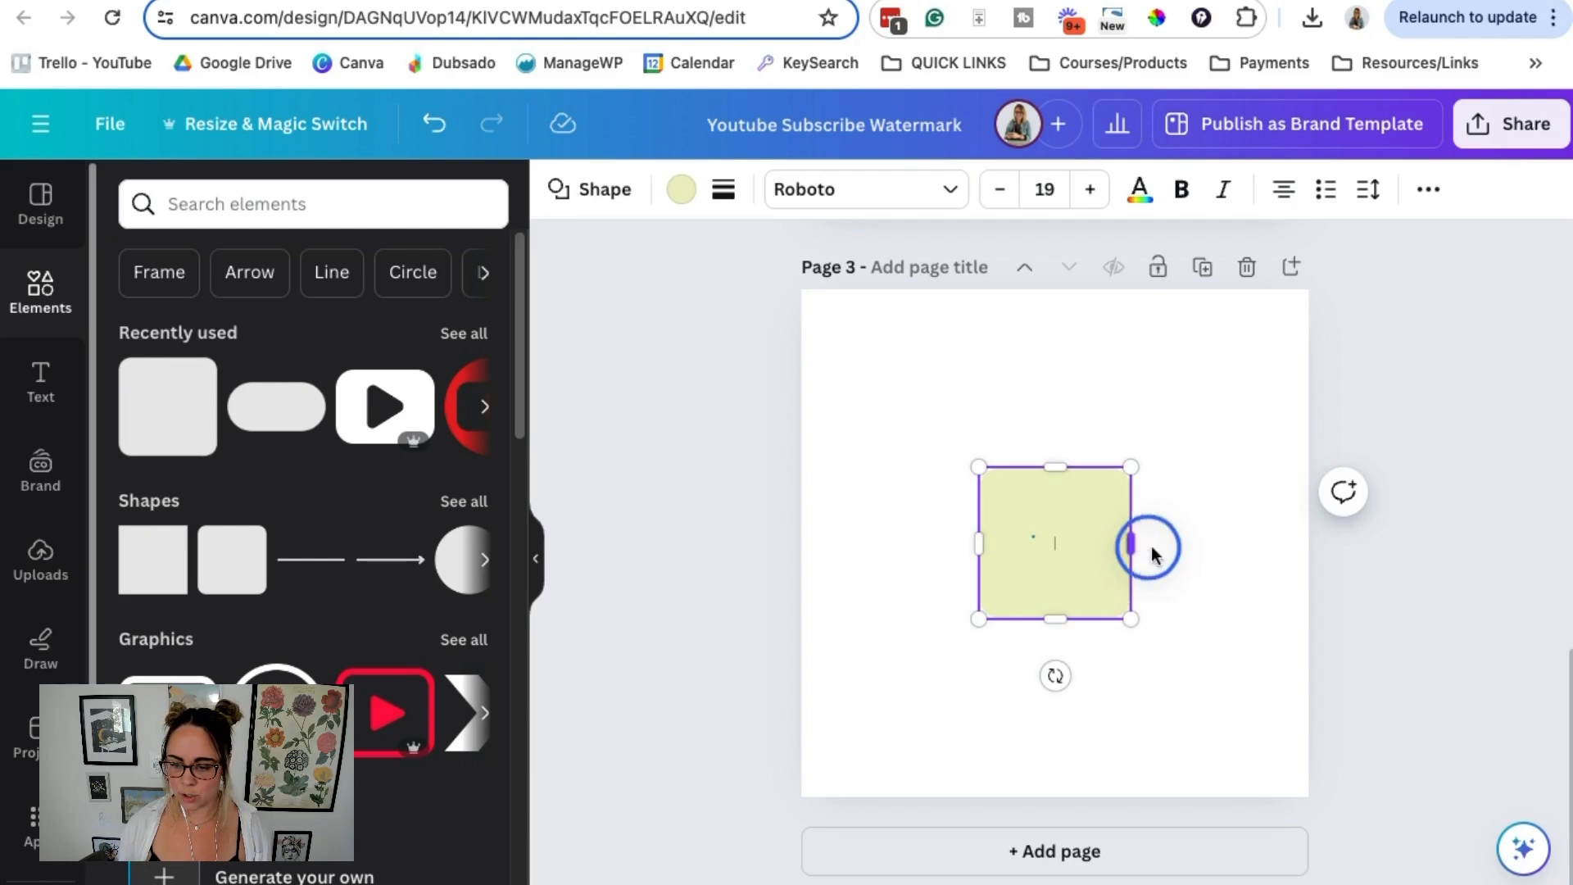
Stretch the rounded square into a wide rectangle across most of page 3 and color it red
{"action": "left_click_drag", "start_coordinate": [1153, 546], "coordinate": [1258, 545]}
{"action": "left_click", "coordinate": [681, 190]}
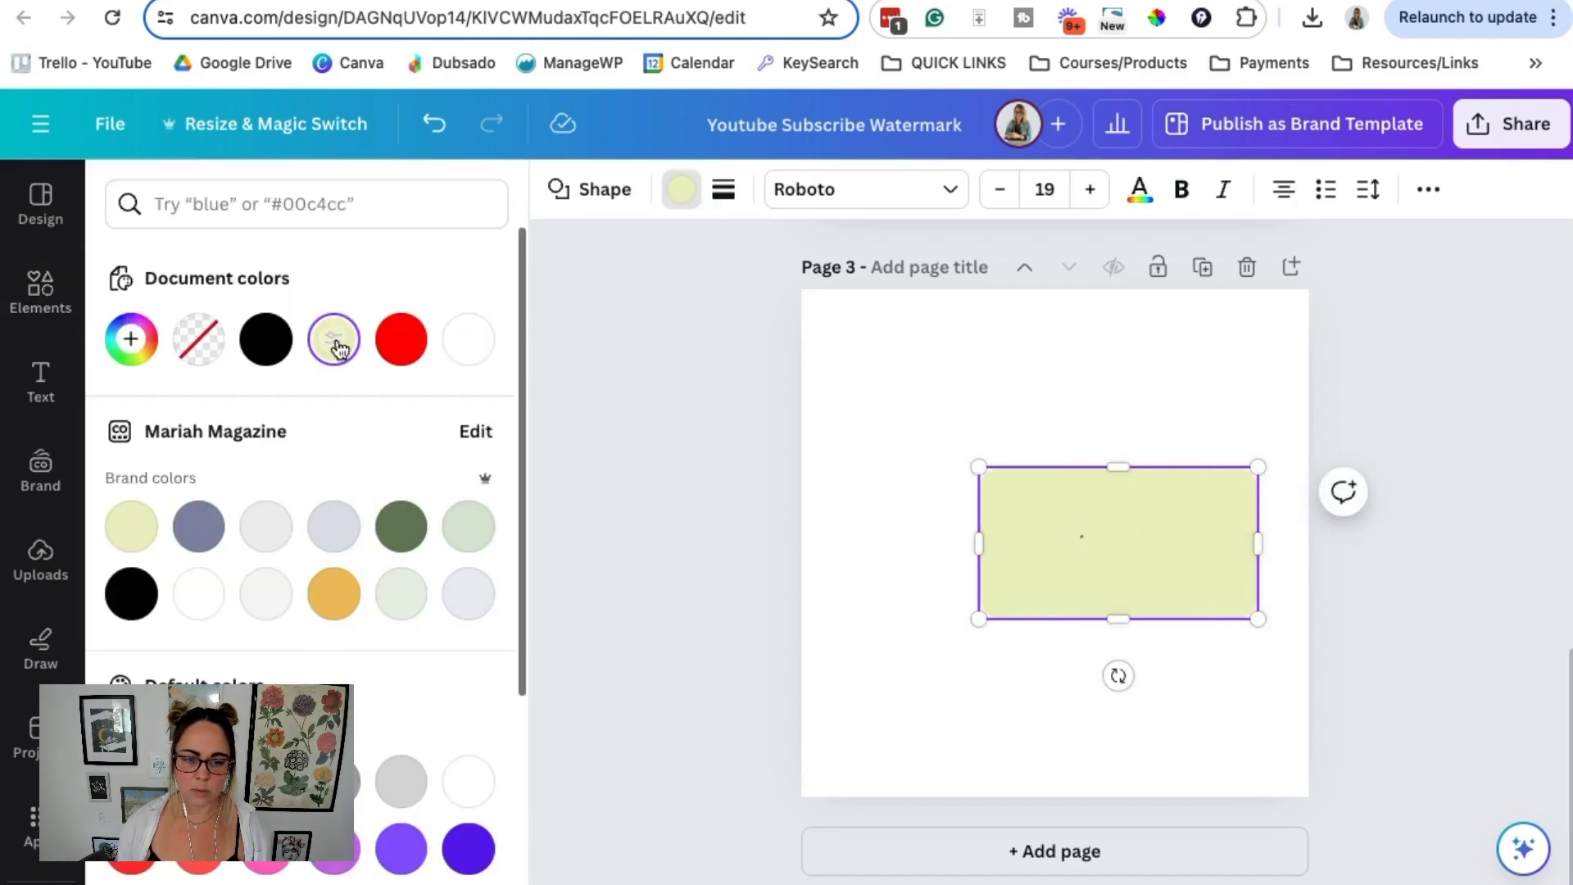
{"action": "left_click", "coordinate": [401, 339]}
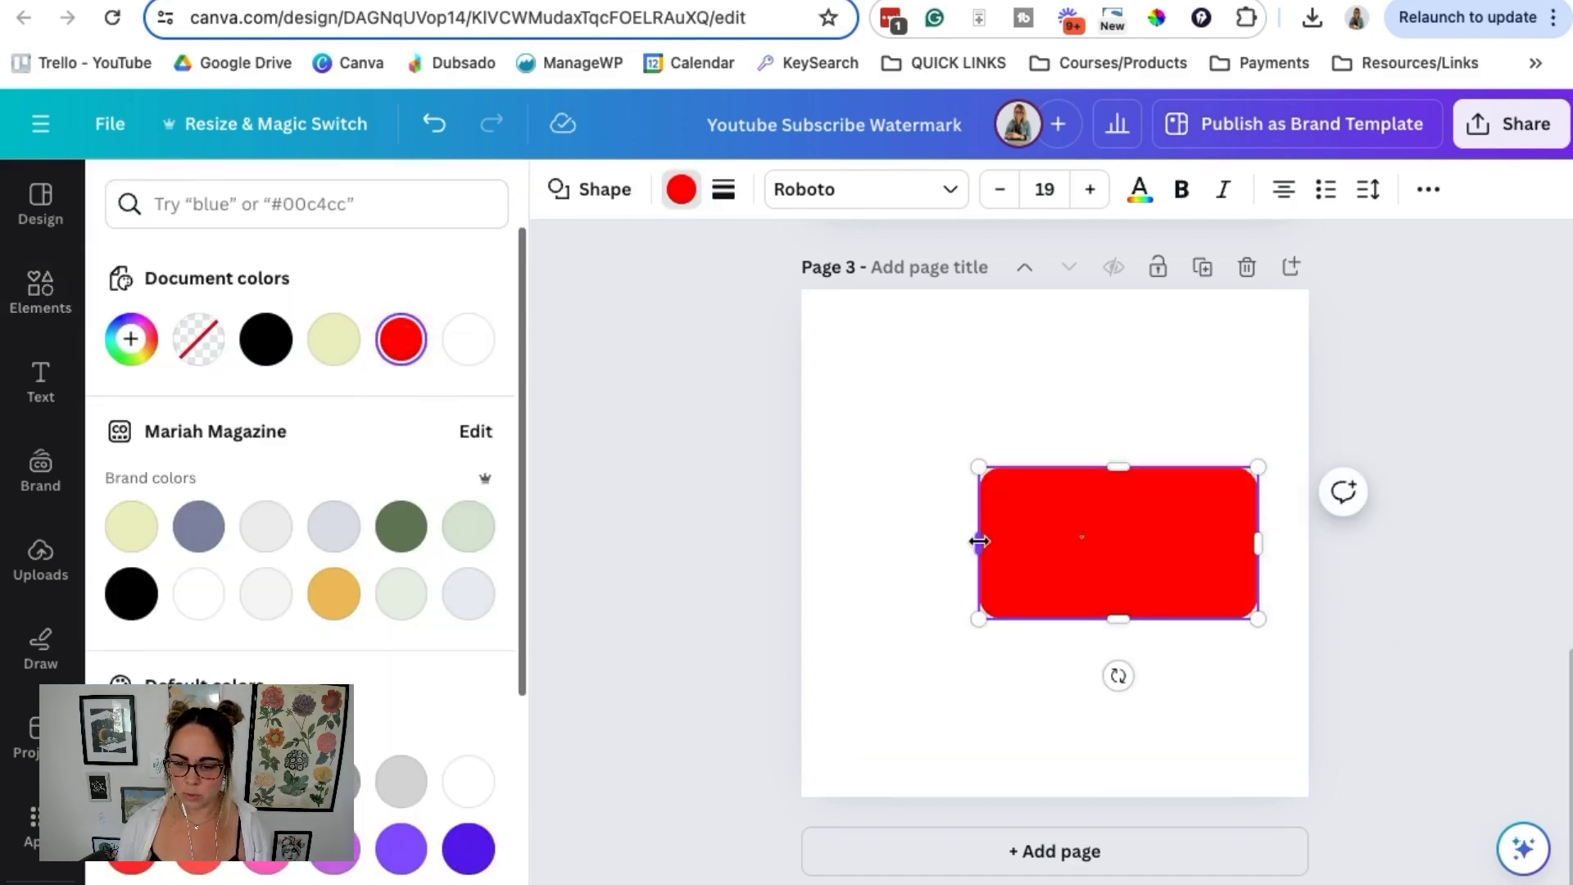
{"action": "left_click_drag", "start_coordinate": [980, 540], "coordinate": [843, 541]}
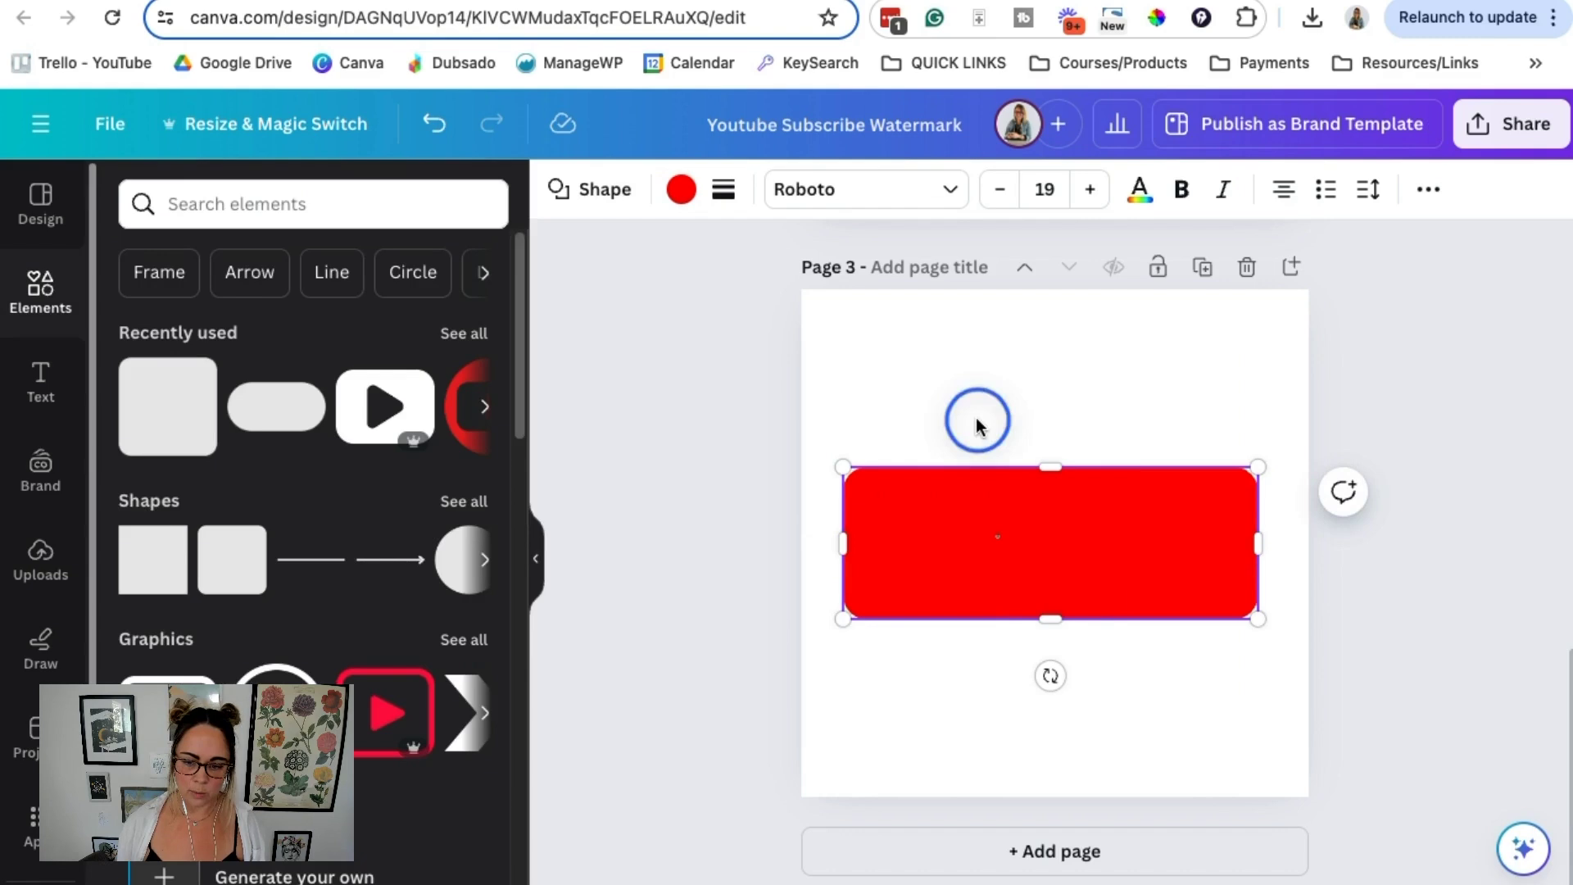
Place white bold Poppins text "SUBSCRIBE" on page 3, reduce it to size 95 and move it onto the red rectangle
{"action": "left_click", "coordinate": [976, 418]}
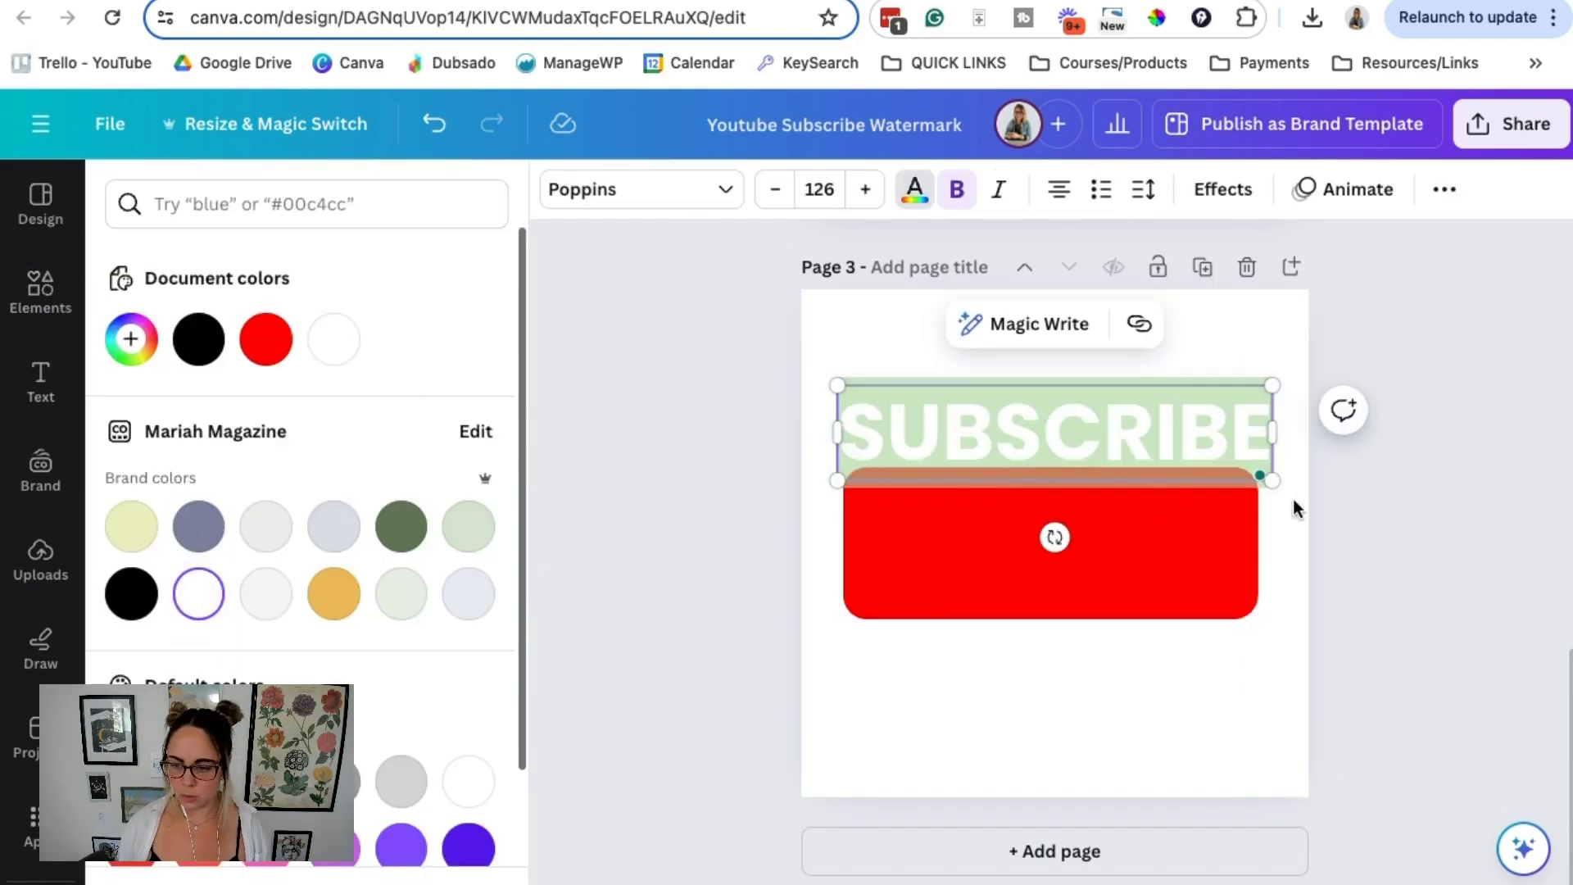
{"action": "left_click_drag", "start_coordinate": [1272, 480], "coordinate": [1165, 457]}
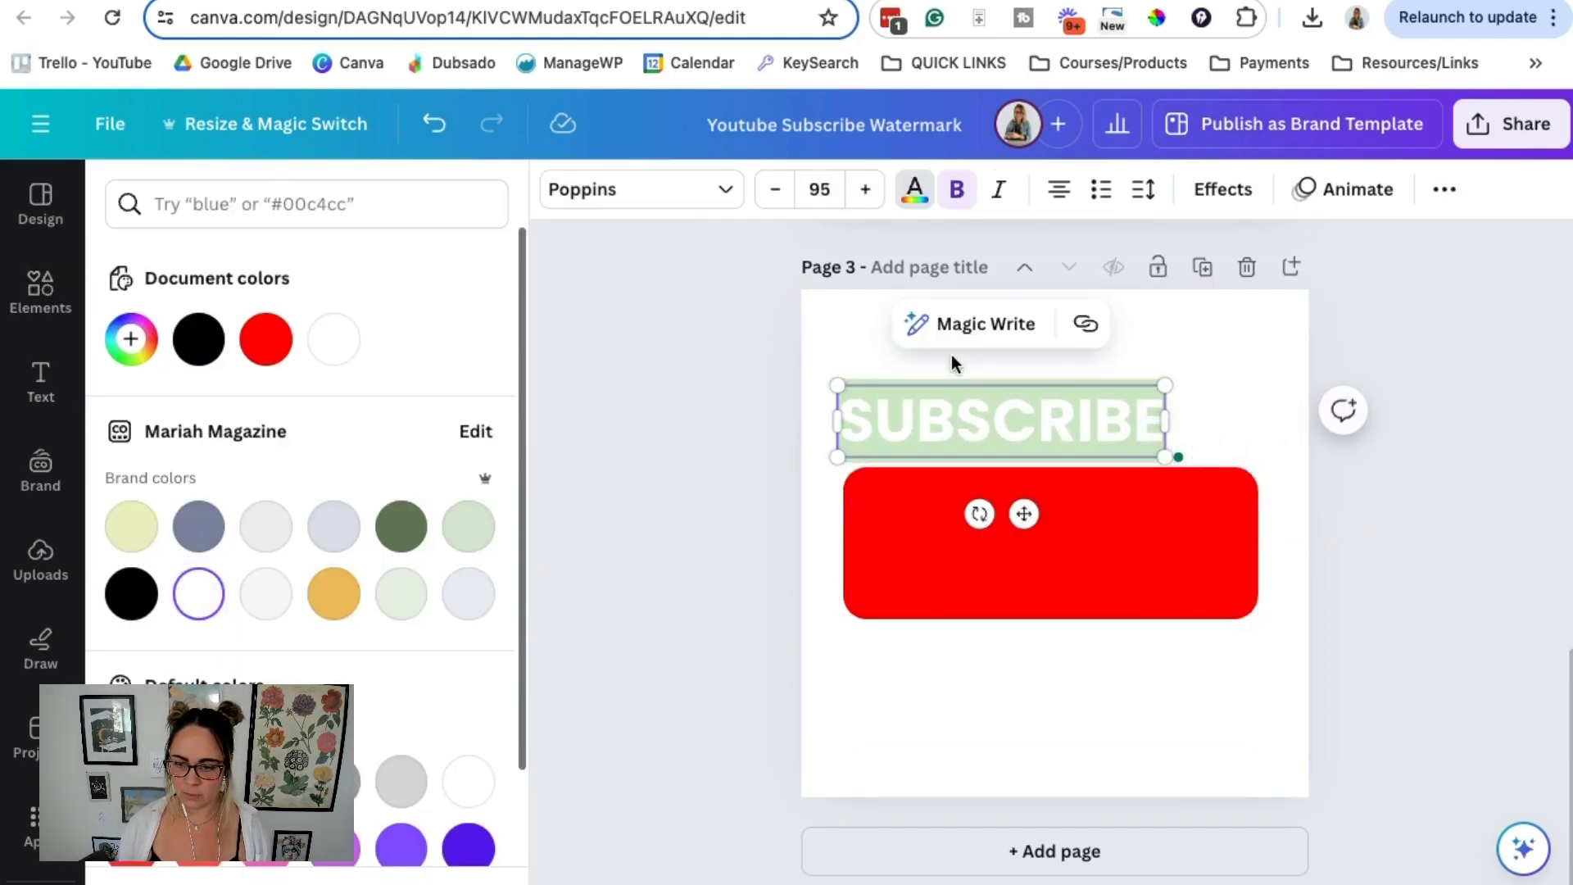
{"action": "left_click", "coordinate": [881, 362]}
{"action": "left_click_drag", "start_coordinate": [934, 422], "coordinate": [1027, 542]}
Make the red rectangle shorter in height and extend its right side, shifting the SUBSCRIBE text toward that end
{"action": "left_click", "coordinate": [1086, 495]}
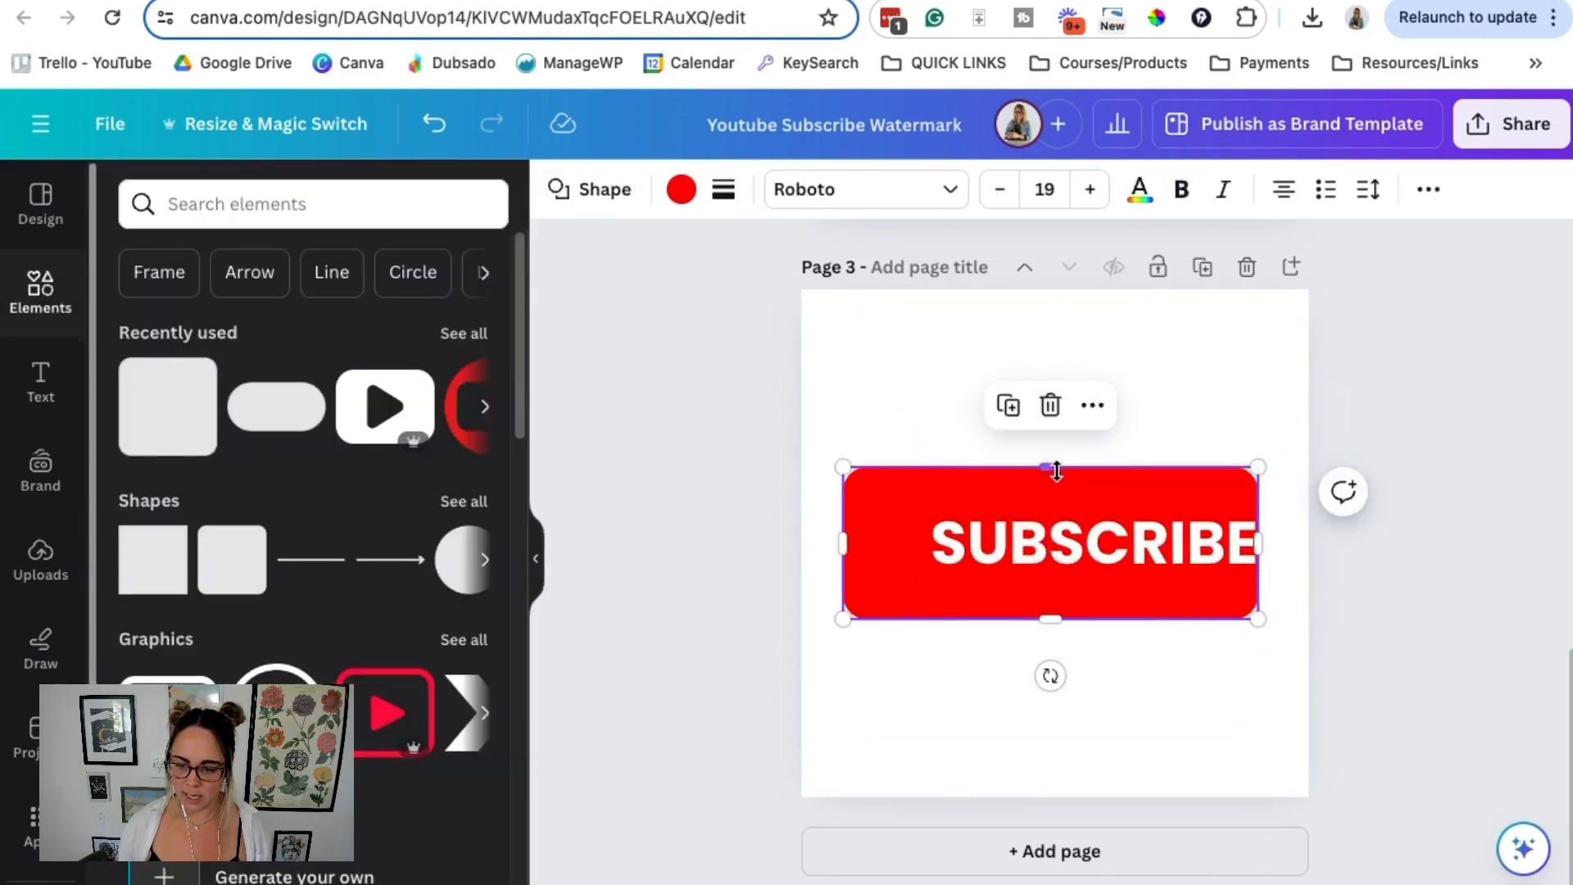
{"action": "left_click_drag", "start_coordinate": [1047, 468], "coordinate": [1046, 490]}
{"action": "left_click_drag", "start_coordinate": [1057, 619], "coordinate": [1065, 609]}
{"action": "left_click_drag", "start_coordinate": [1257, 544], "coordinate": [1295, 544]}
{"action": "left_click_drag", "start_coordinate": [1131, 544], "coordinate": [1162, 554]}
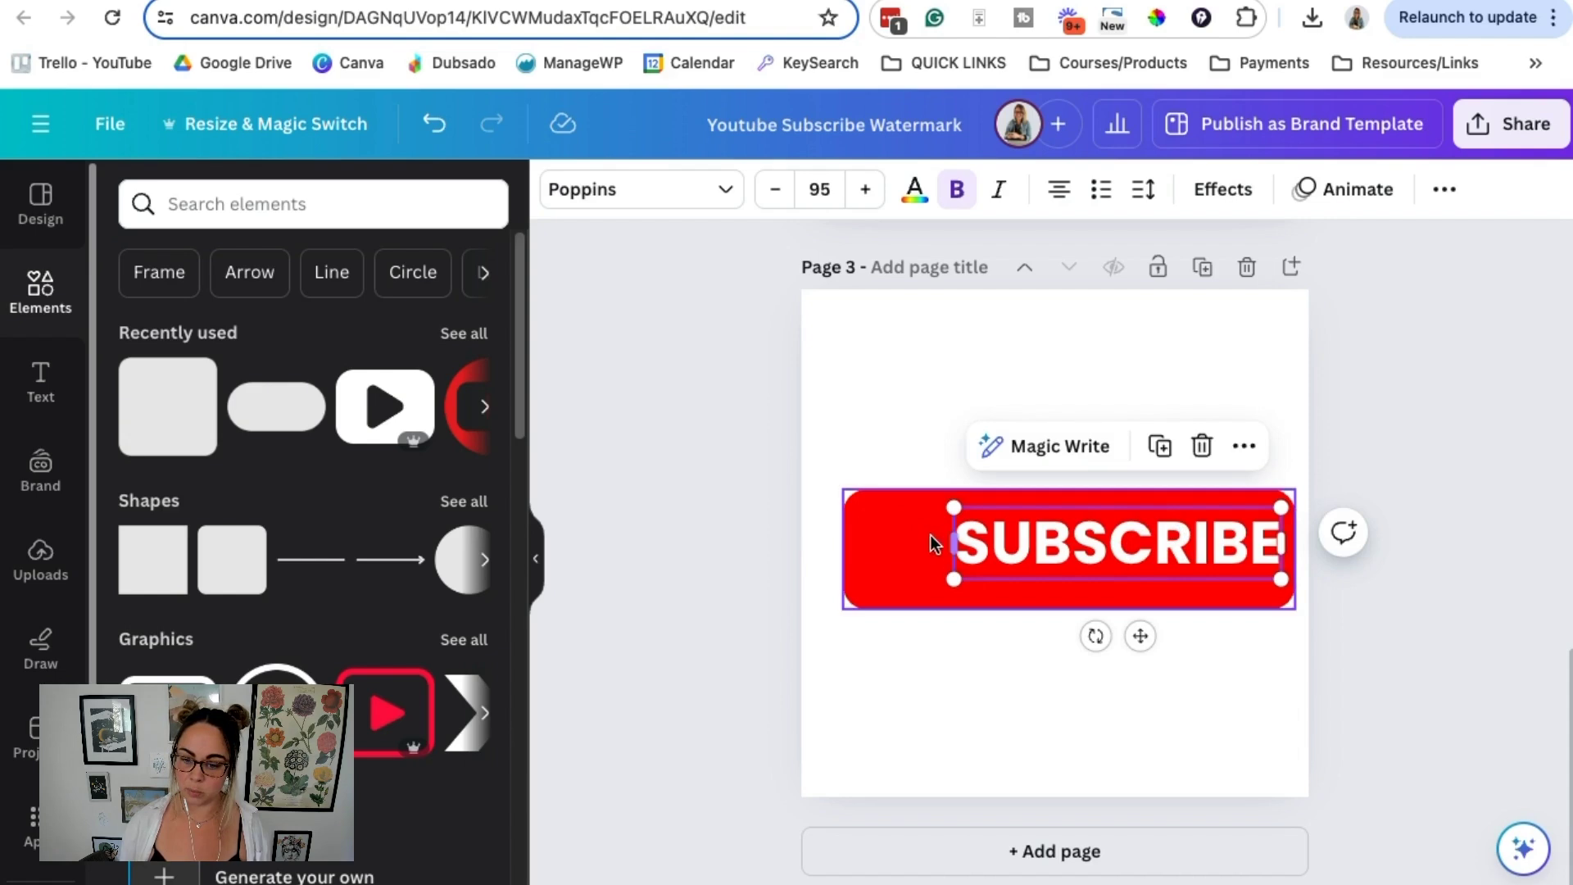
Insert the play-button graphic, shrink it to fit left of the SUBSCRIBE text on the red rectangle, and color it white
{"action": "left_click", "coordinate": [371, 412]}
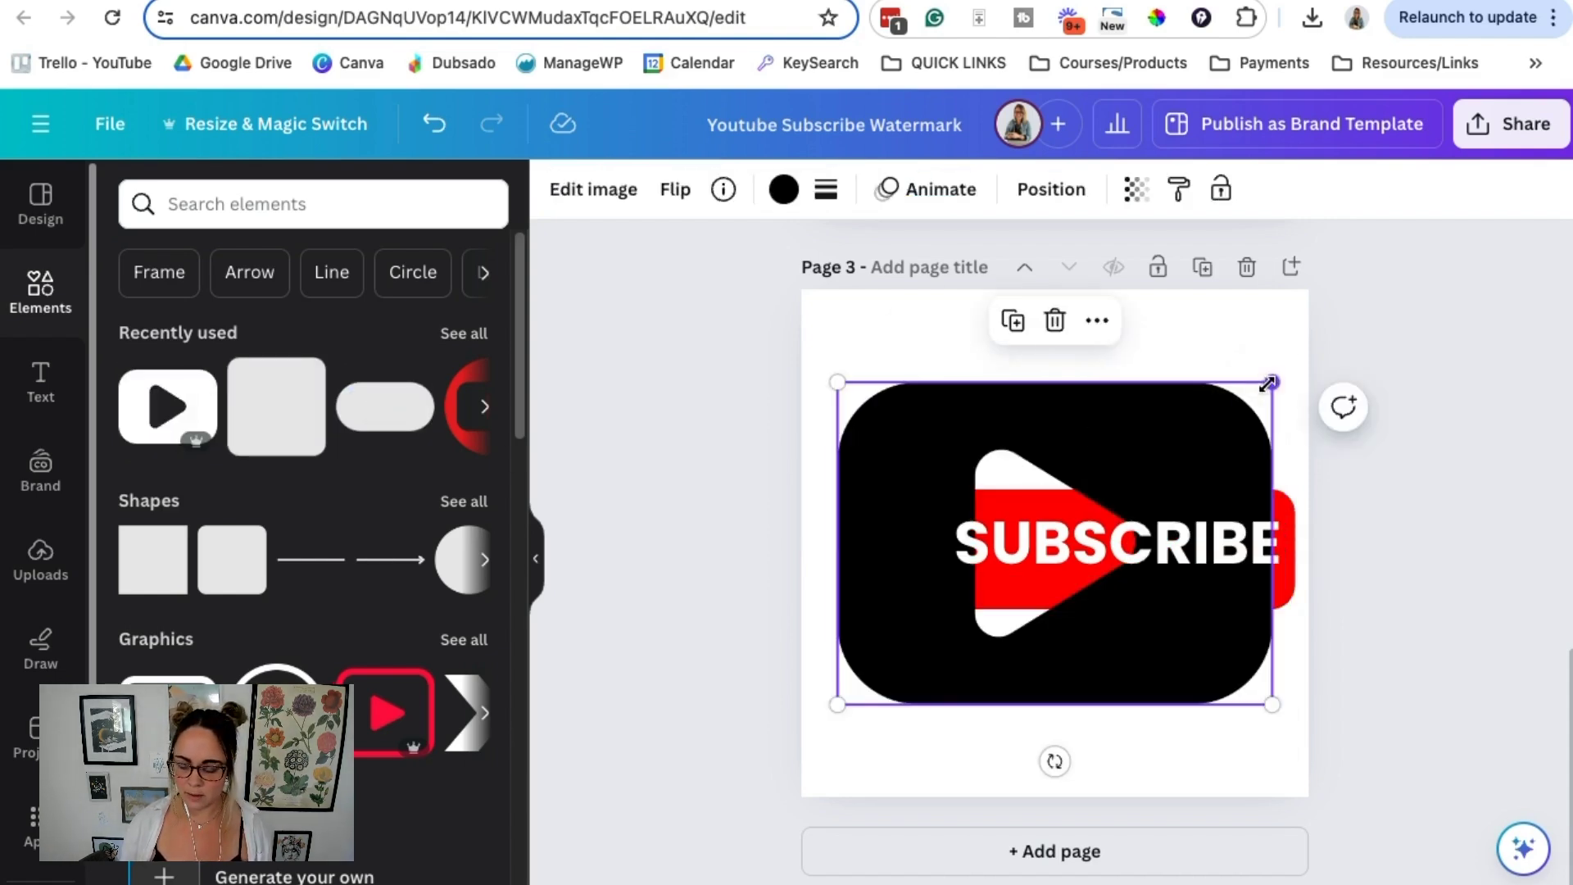
{"action": "left_click_drag", "start_coordinate": [1270, 380], "coordinate": [871, 574]}
{"action": "left_click_drag", "start_coordinate": [881, 672], "coordinate": [902, 565]}
{"action": "left_click", "coordinate": [784, 189]}
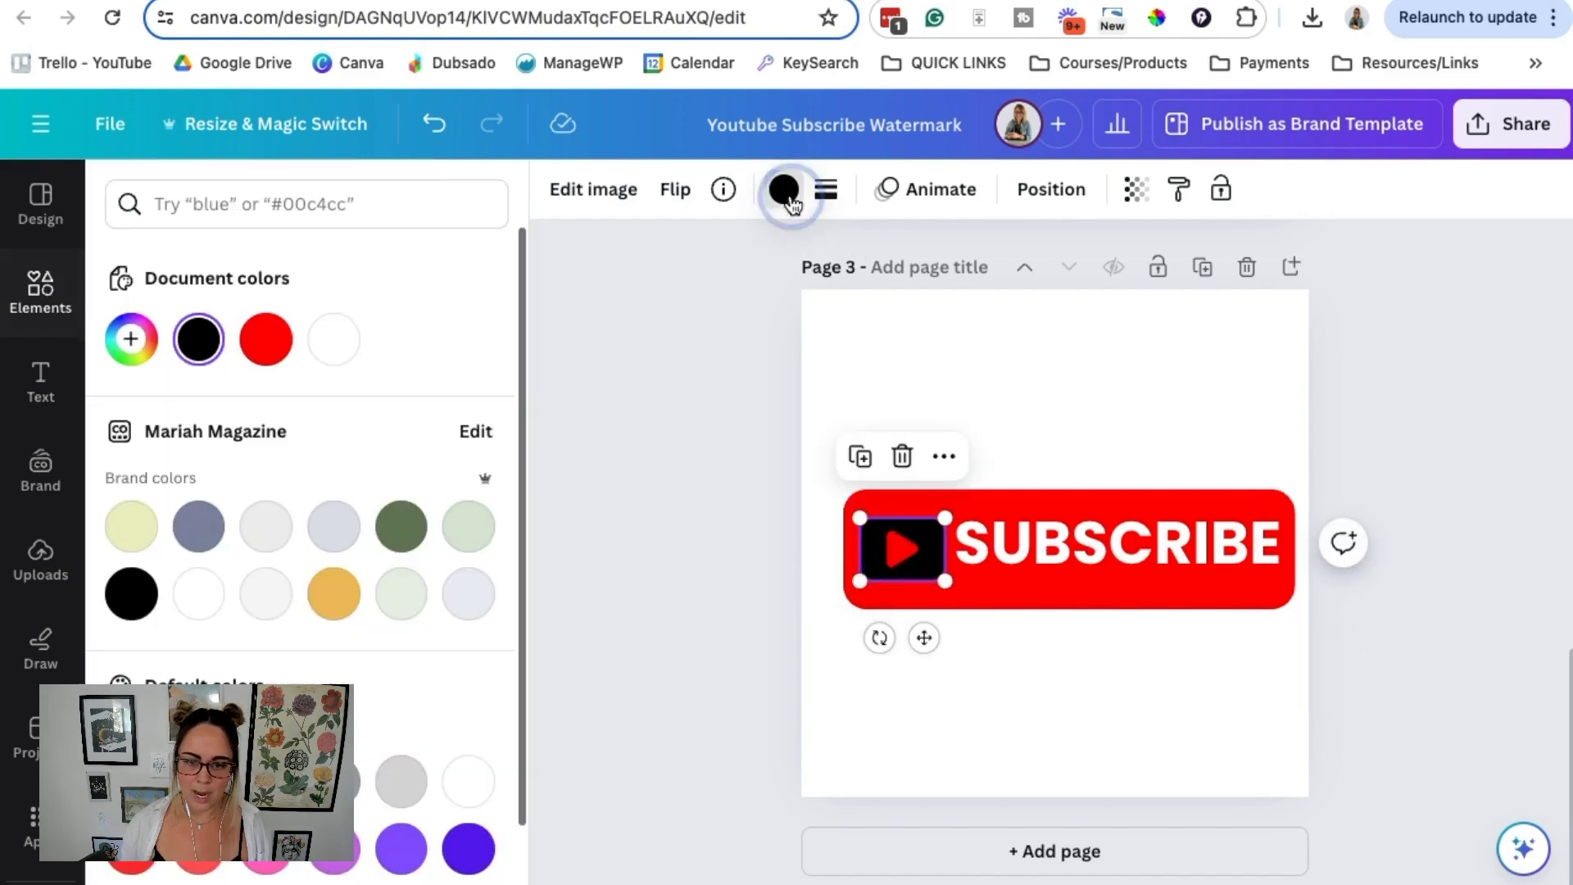
{"action": "left_click", "coordinate": [205, 591]}
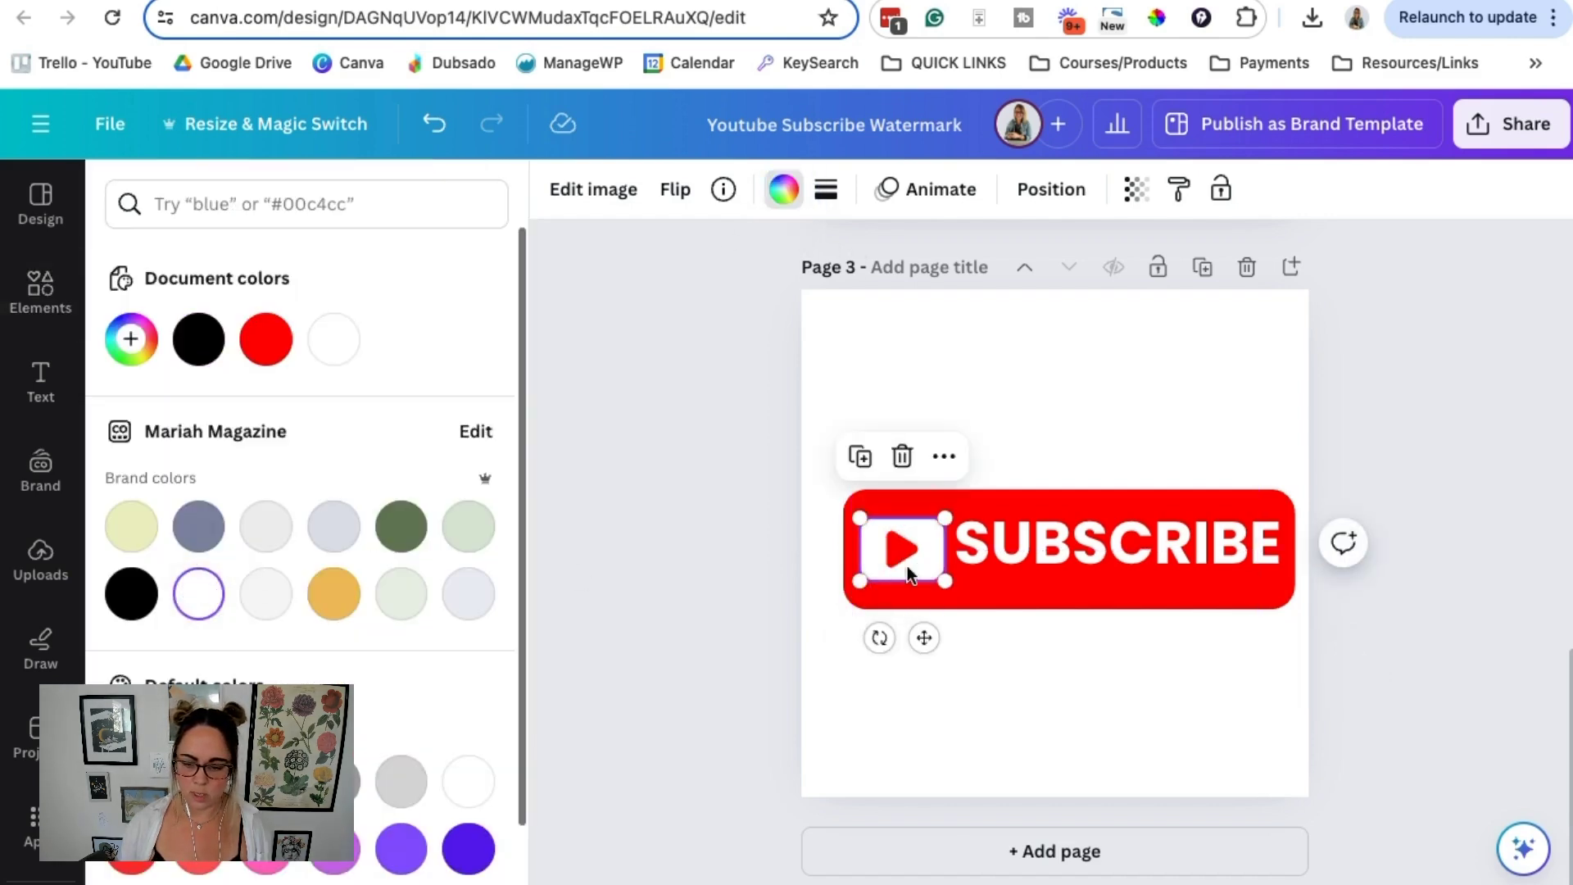
Widen the red rectangle on both sides so it nearly spans the width of page 3
{"action": "left_click", "coordinate": [1001, 498]}
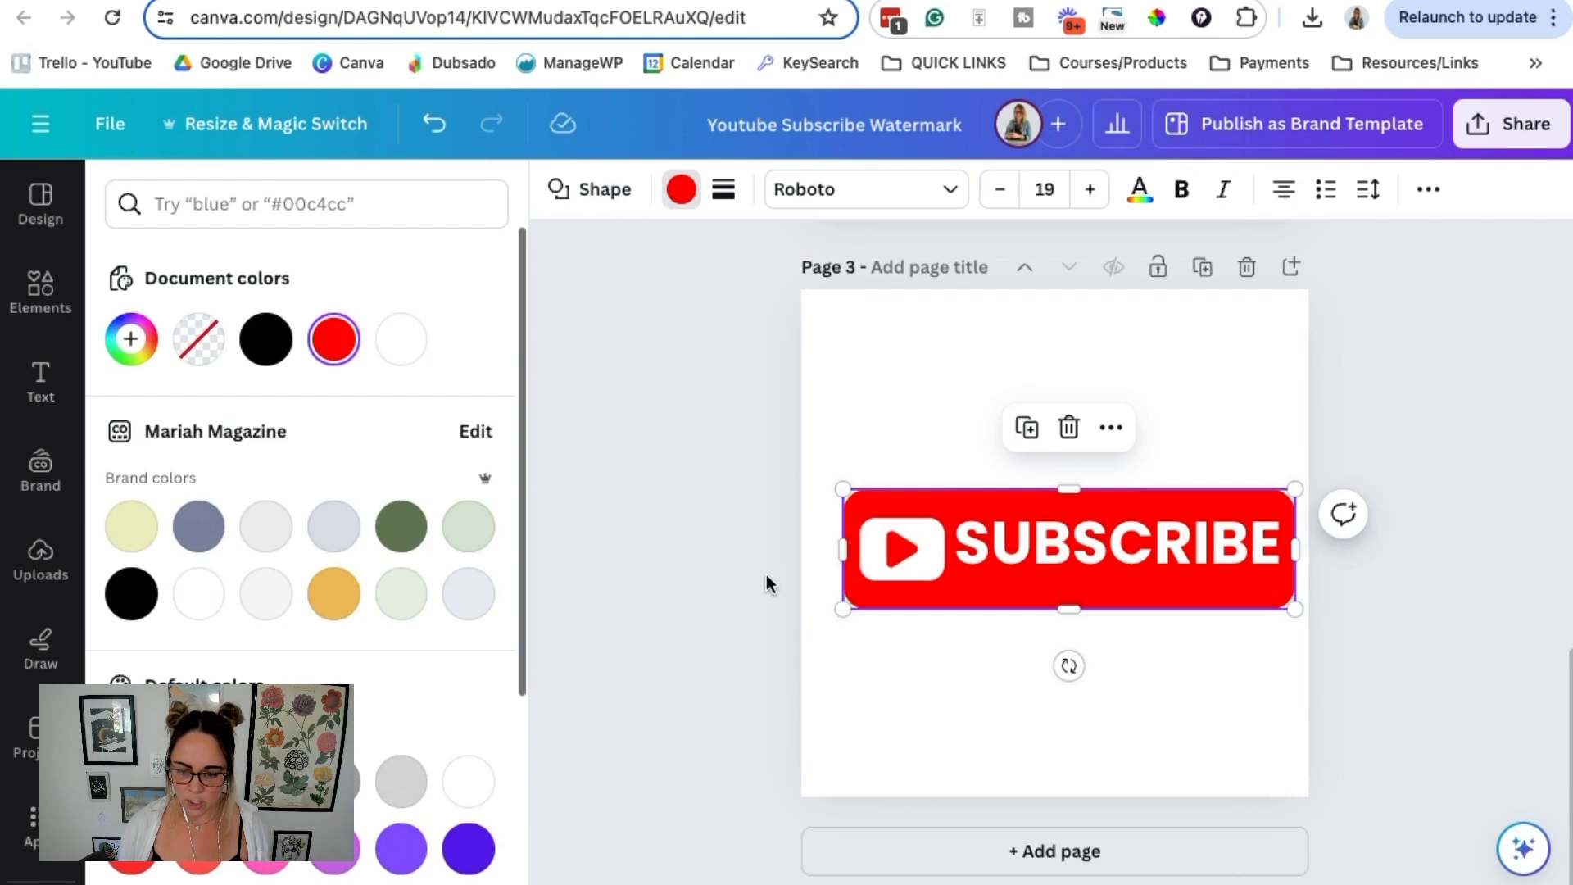
{"action": "left_click_drag", "start_coordinate": [846, 547], "coordinate": [811, 547]}
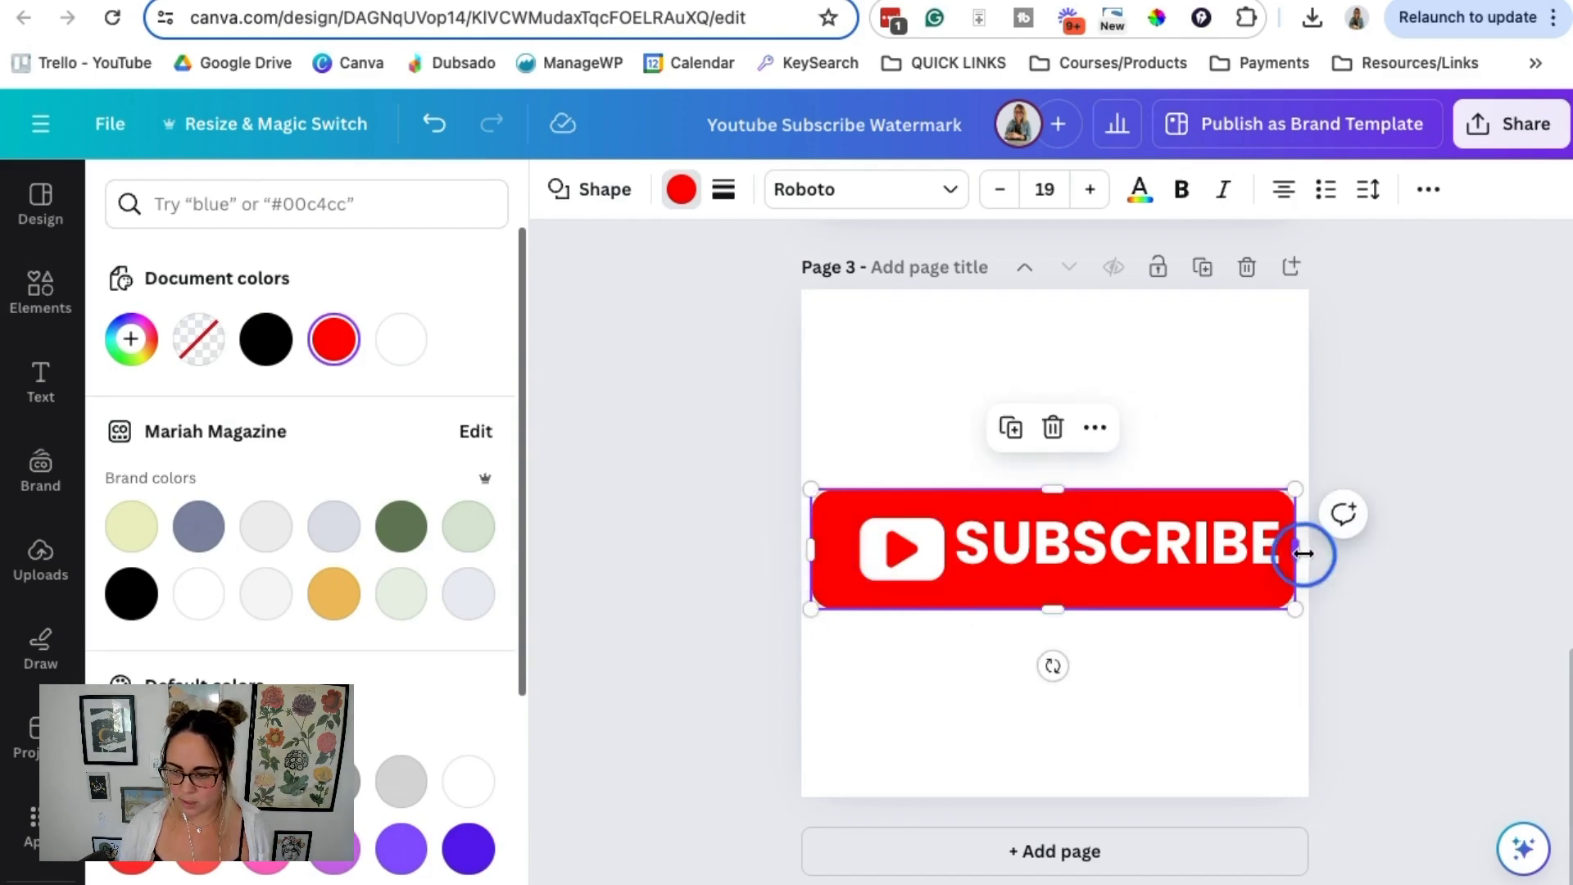
{"action": "left_click_drag", "start_coordinate": [1295, 549], "coordinate": [1303, 551]}
Middle-align the play-button graphic with the SUBSCRIBE text and center the pair within the red rectangle
{"action": "left_click", "coordinate": [1061, 564]}
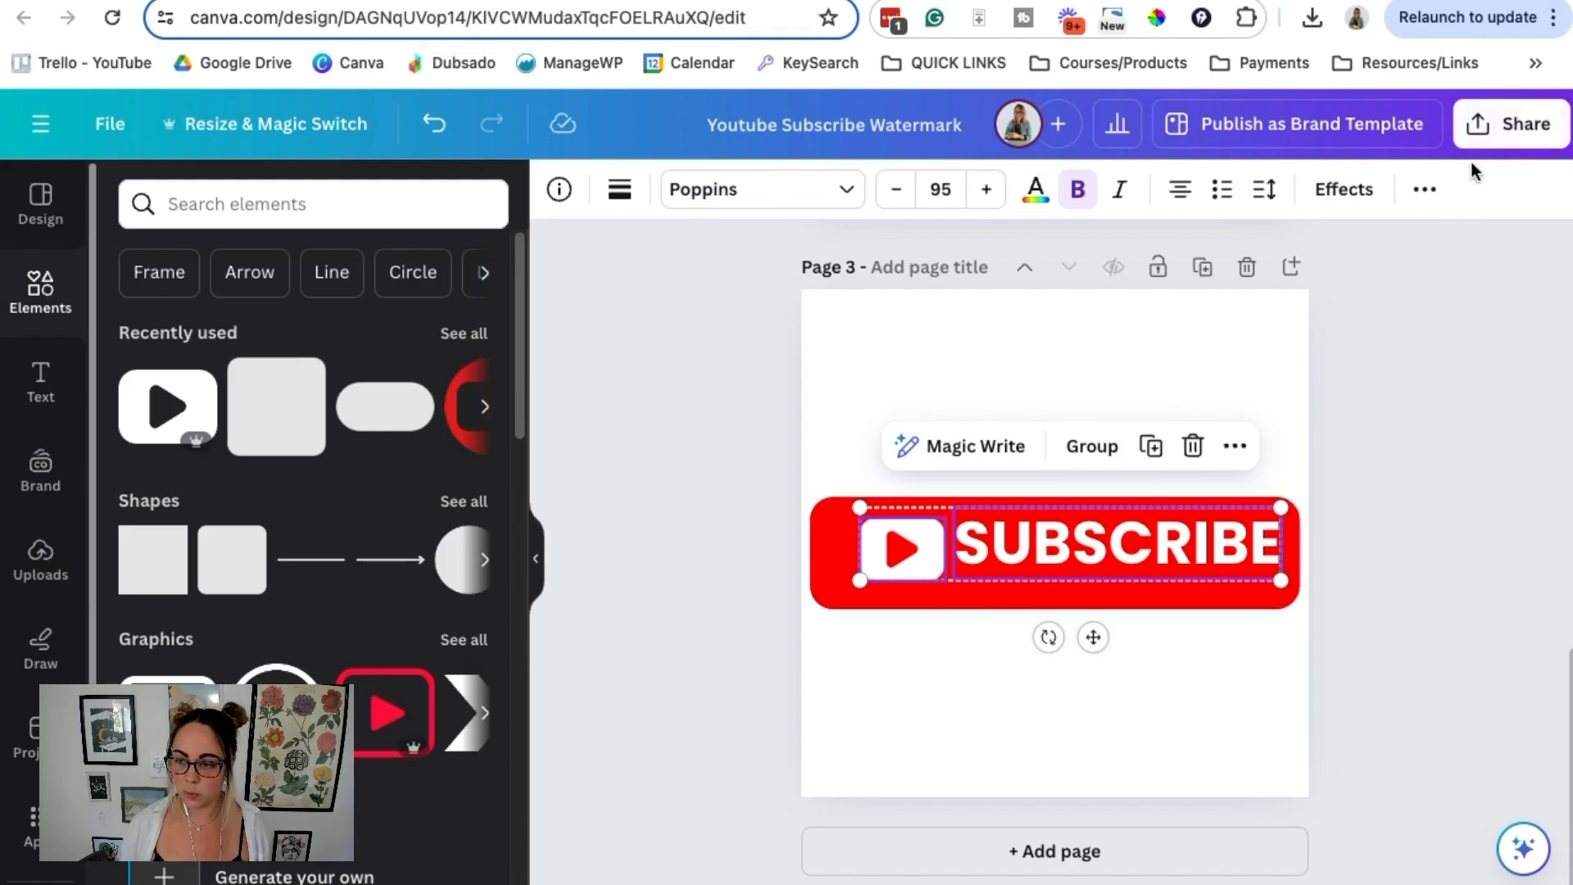
{"action": "left_click", "coordinate": [1424, 195]}
{"action": "left_click", "coordinate": [1252, 249]}
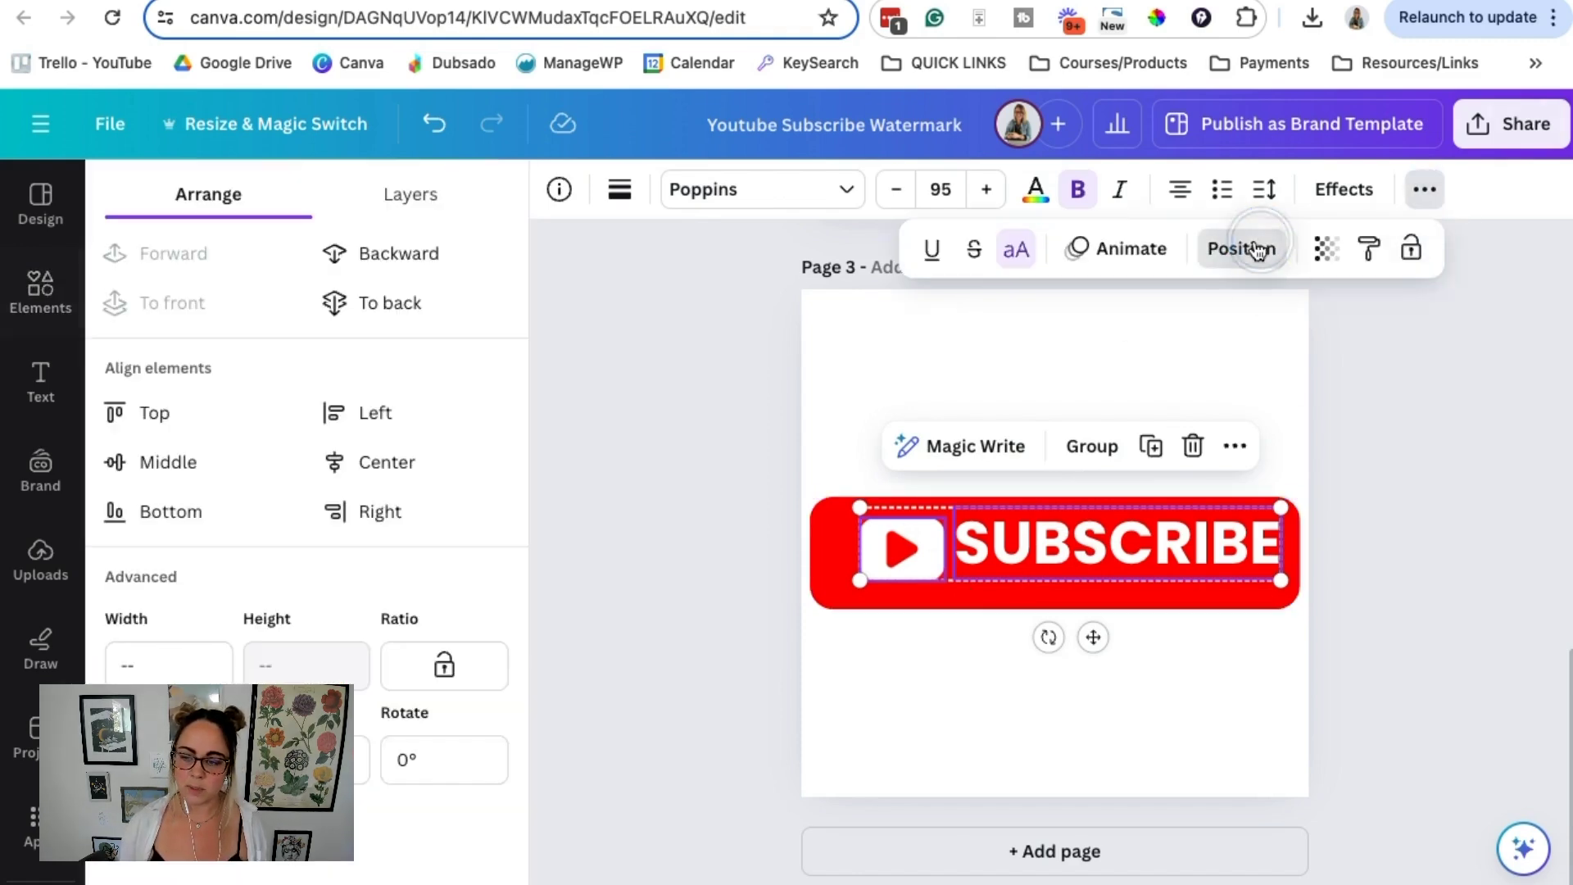
{"action": "left_click", "coordinate": [128, 453]}
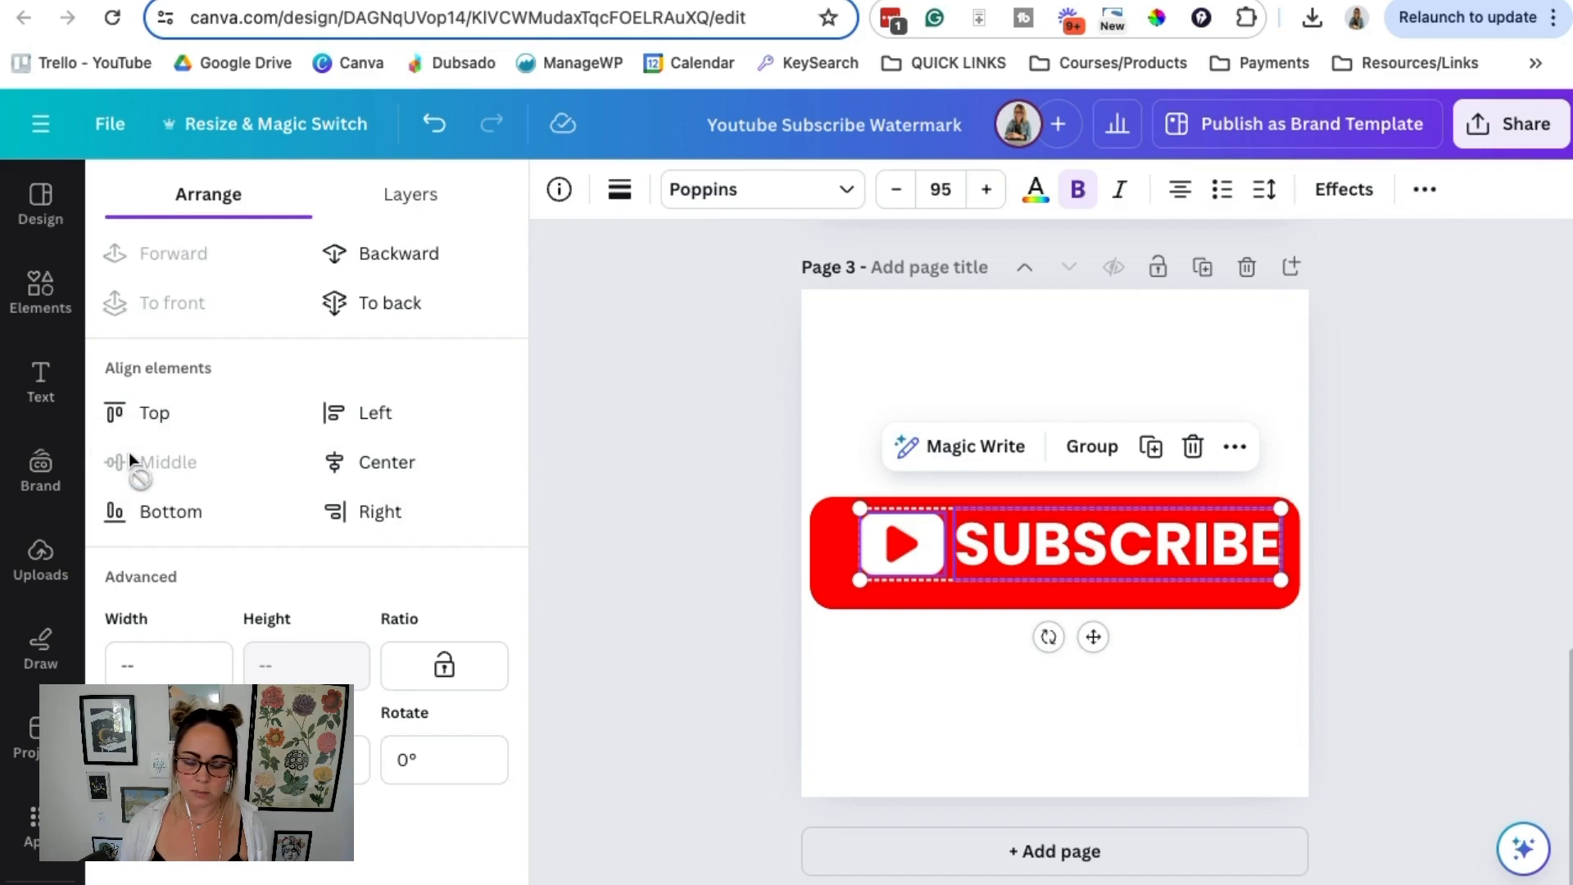
{"action": "left_click_drag", "start_coordinate": [1129, 547], "coordinate": [1117, 555]}
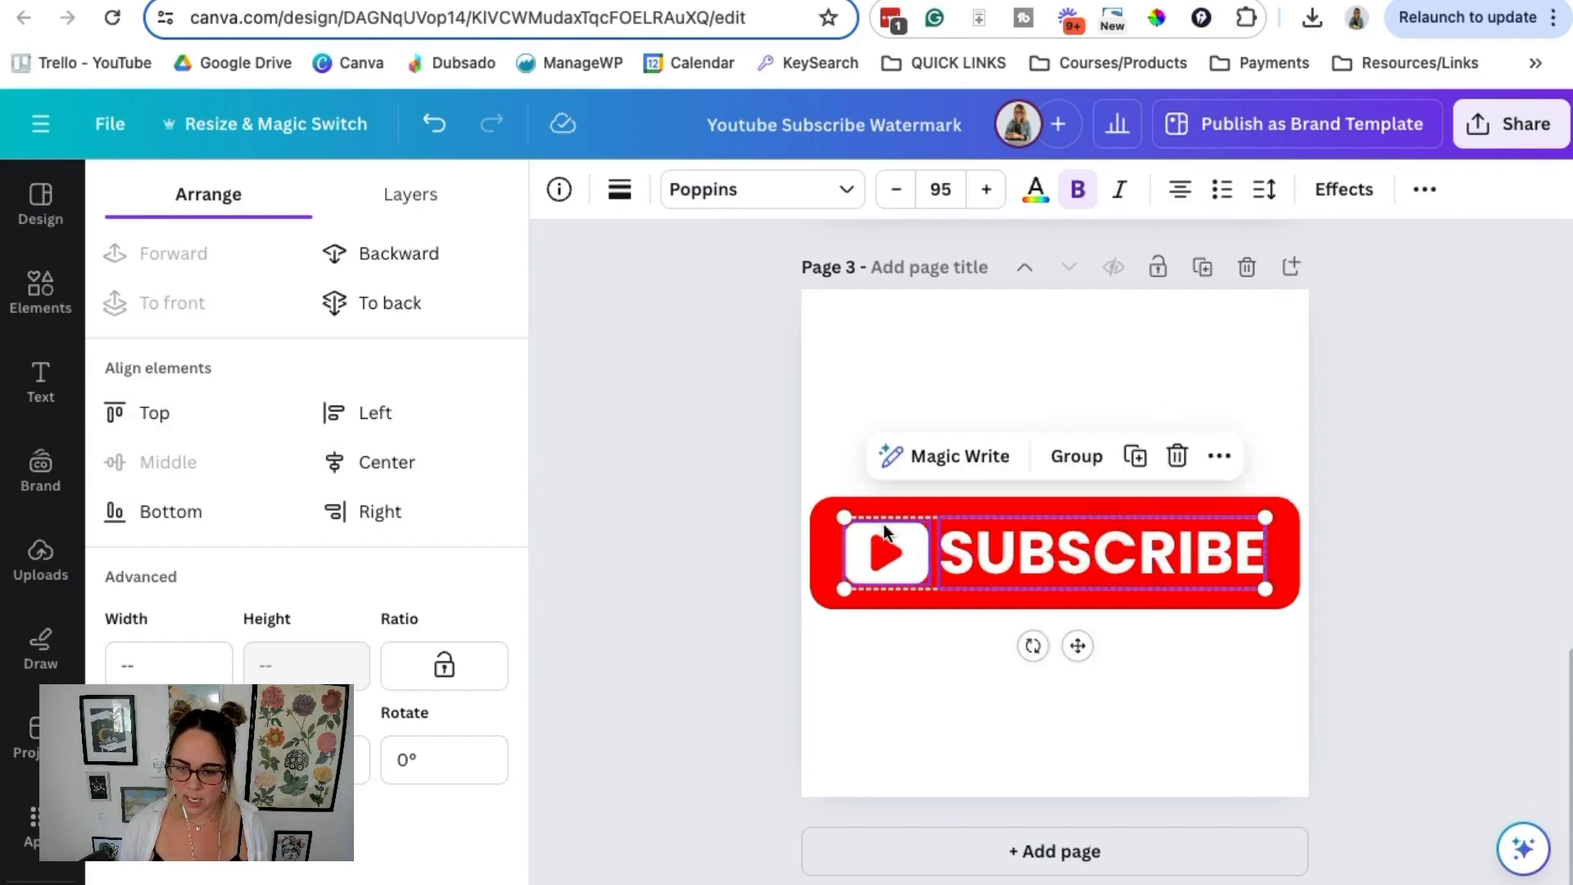
Enlarge the play-button graphic and SUBSCRIBE text together to fill more of the red rectangle
{"action": "left_click_drag", "start_coordinate": [844, 514], "coordinate": [819, 515]}
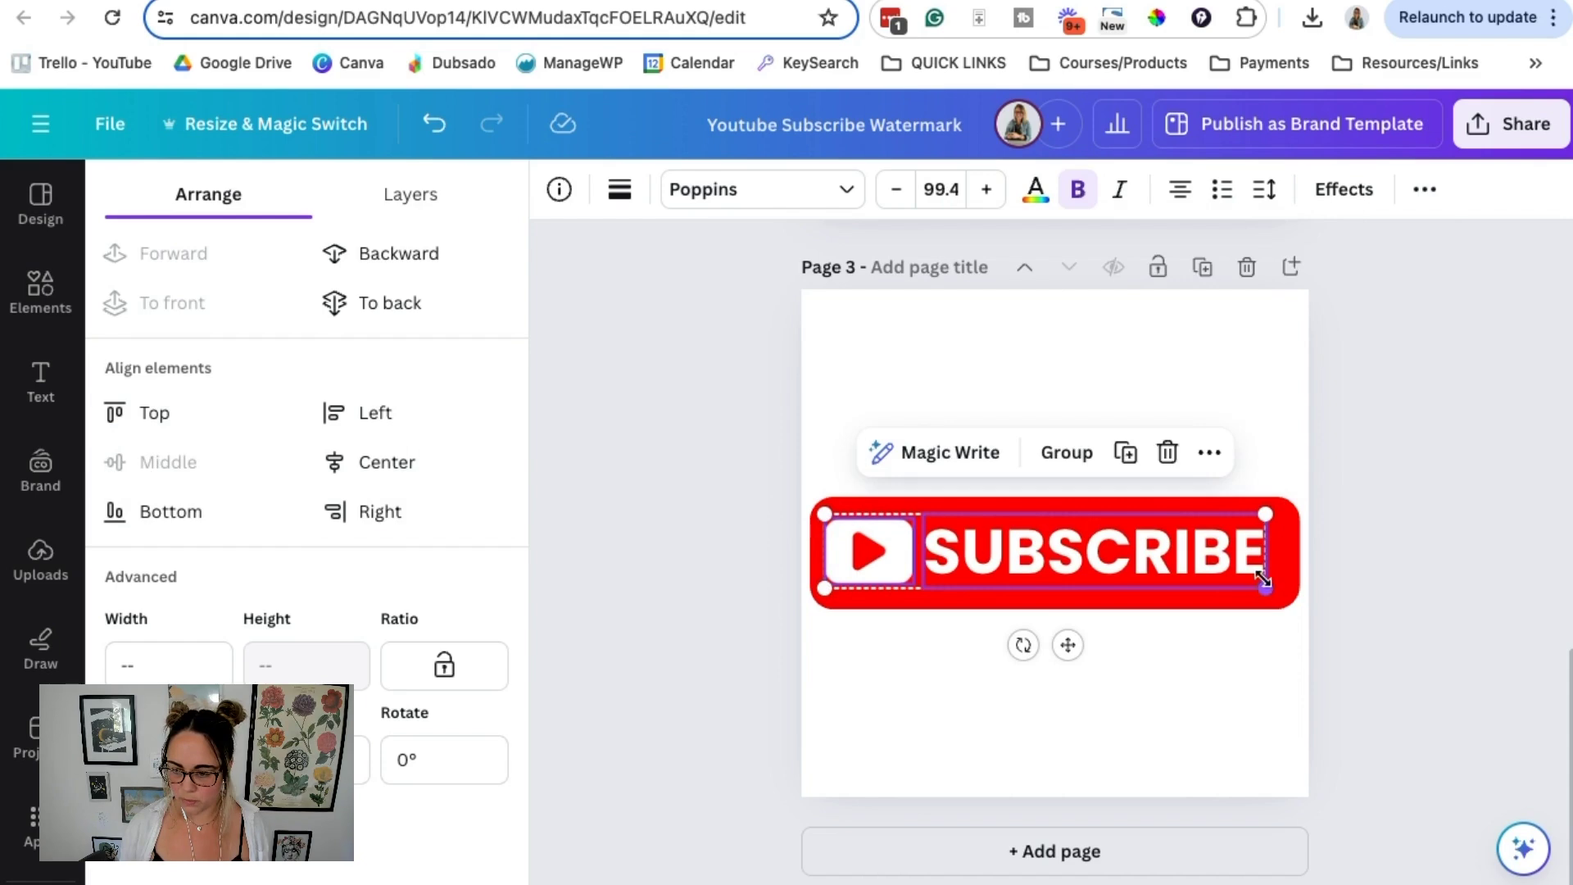
{"action": "left_click_drag", "start_coordinate": [1266, 583], "coordinate": [1285, 592]}
{"action": "left_click", "coordinate": [1401, 494]}
Move the rectangle, play-button graphic and SUBSCRIBE text together to the bottom of page 3
{"action": "left_click_drag", "start_coordinate": [858, 437], "coordinate": [1291, 647]}
{"action": "left_click_drag", "start_coordinate": [1151, 564], "coordinate": [1157, 729]}
{"action": "left_click", "coordinate": [1398, 470]}
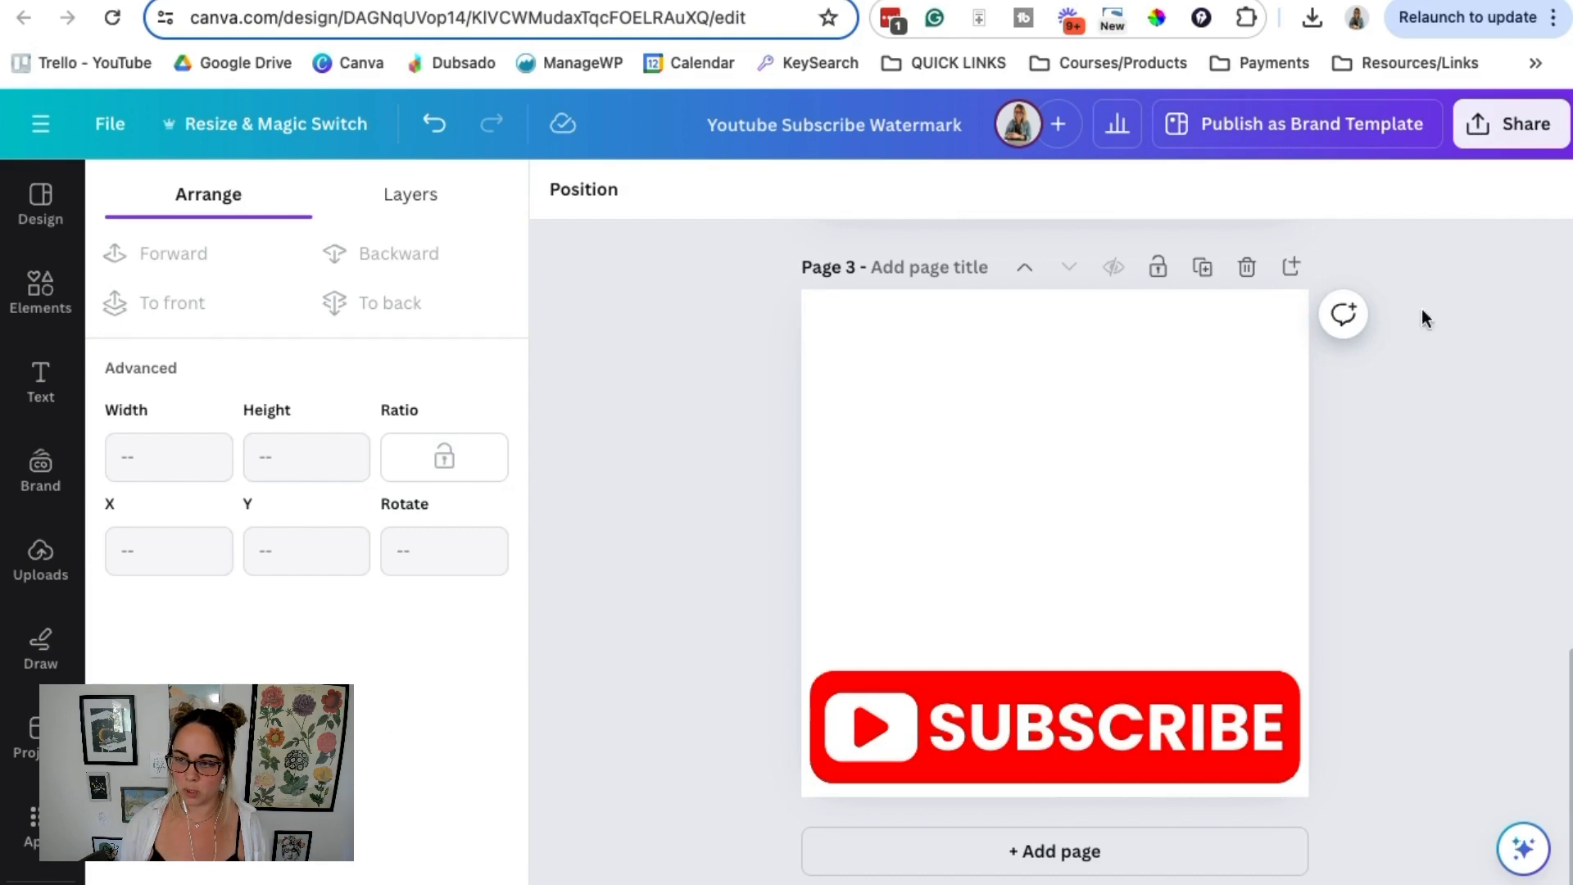
Open the design's download settings for a PNG export with Transparent background turned off
{"action": "left_click", "coordinate": [1501, 127]}
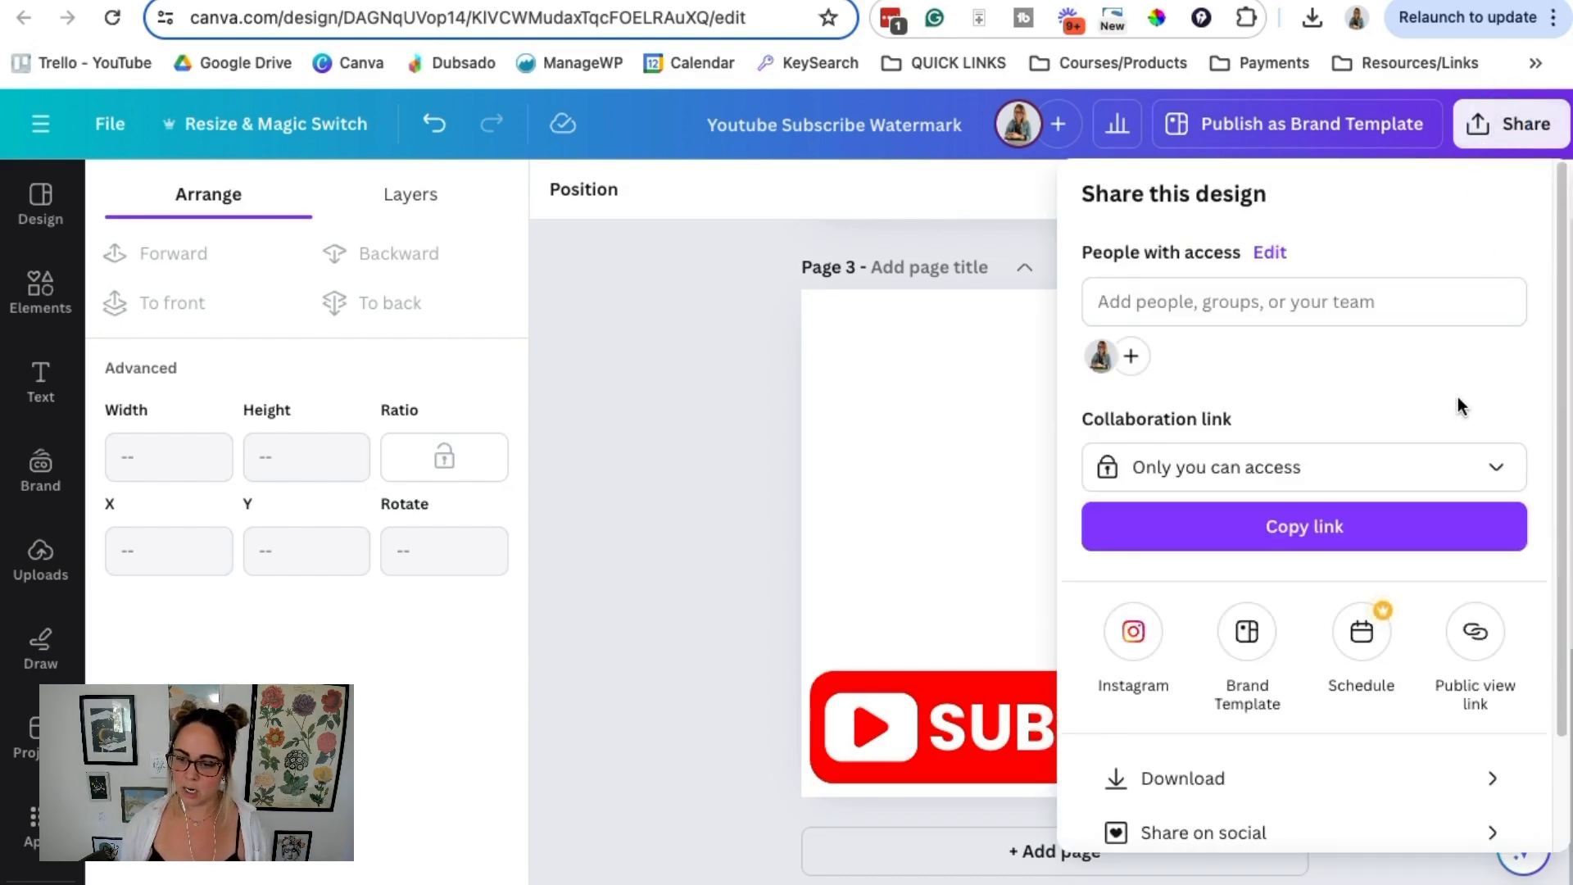
{"action": "scroll", "coordinate": [1303, 713], "scroll_direction": "down", "scroll_amount": 2}
{"action": "left_click", "coordinate": [1286, 658]}
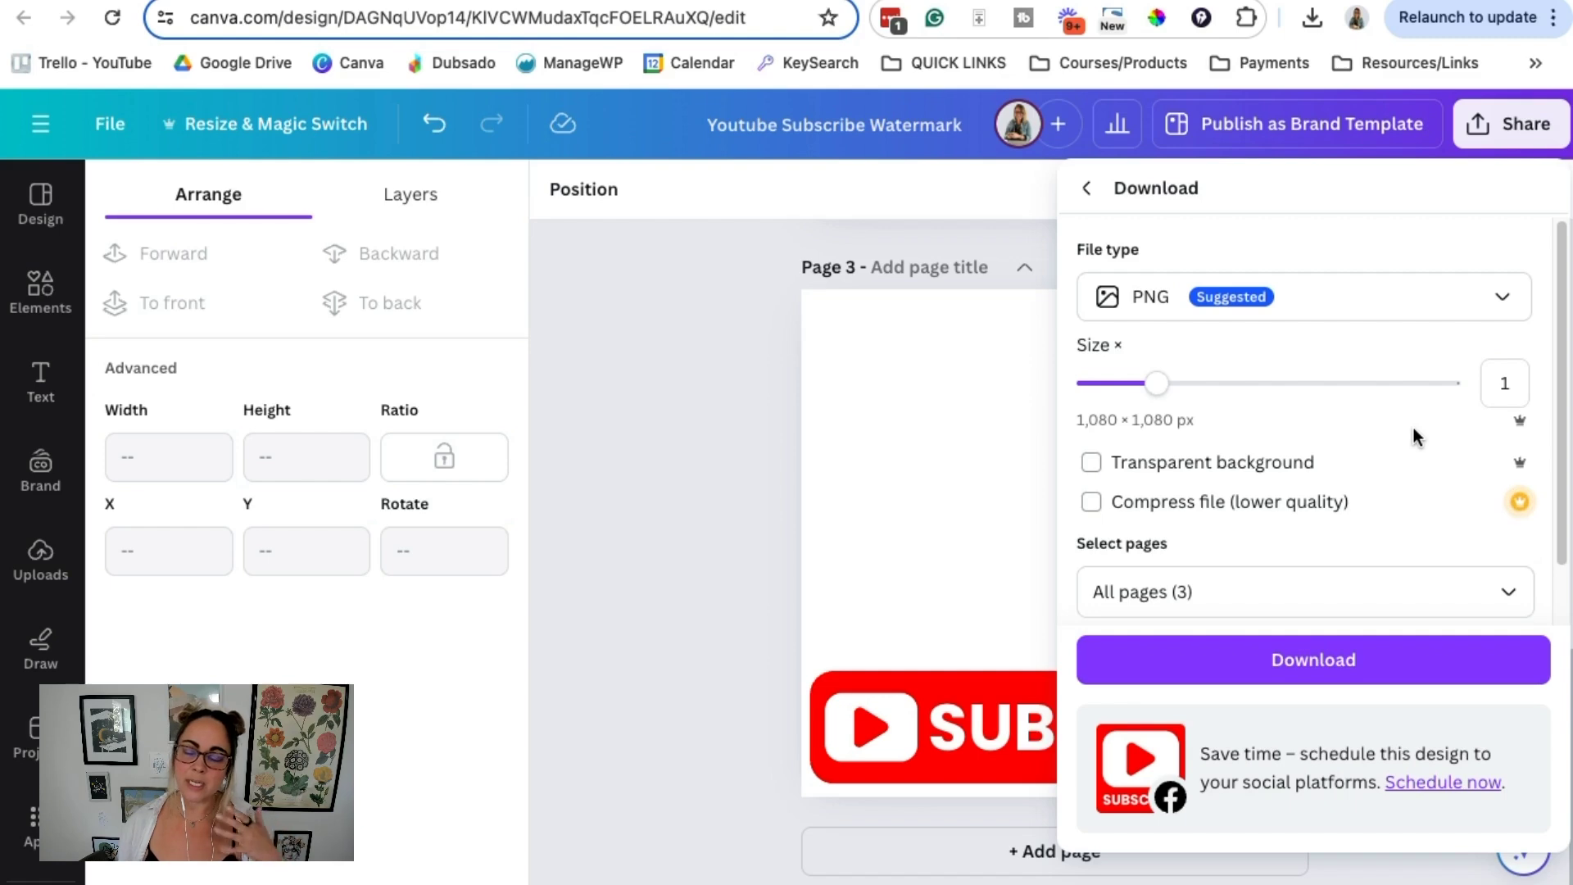
{"action": "left_click", "coordinate": [1092, 464]}
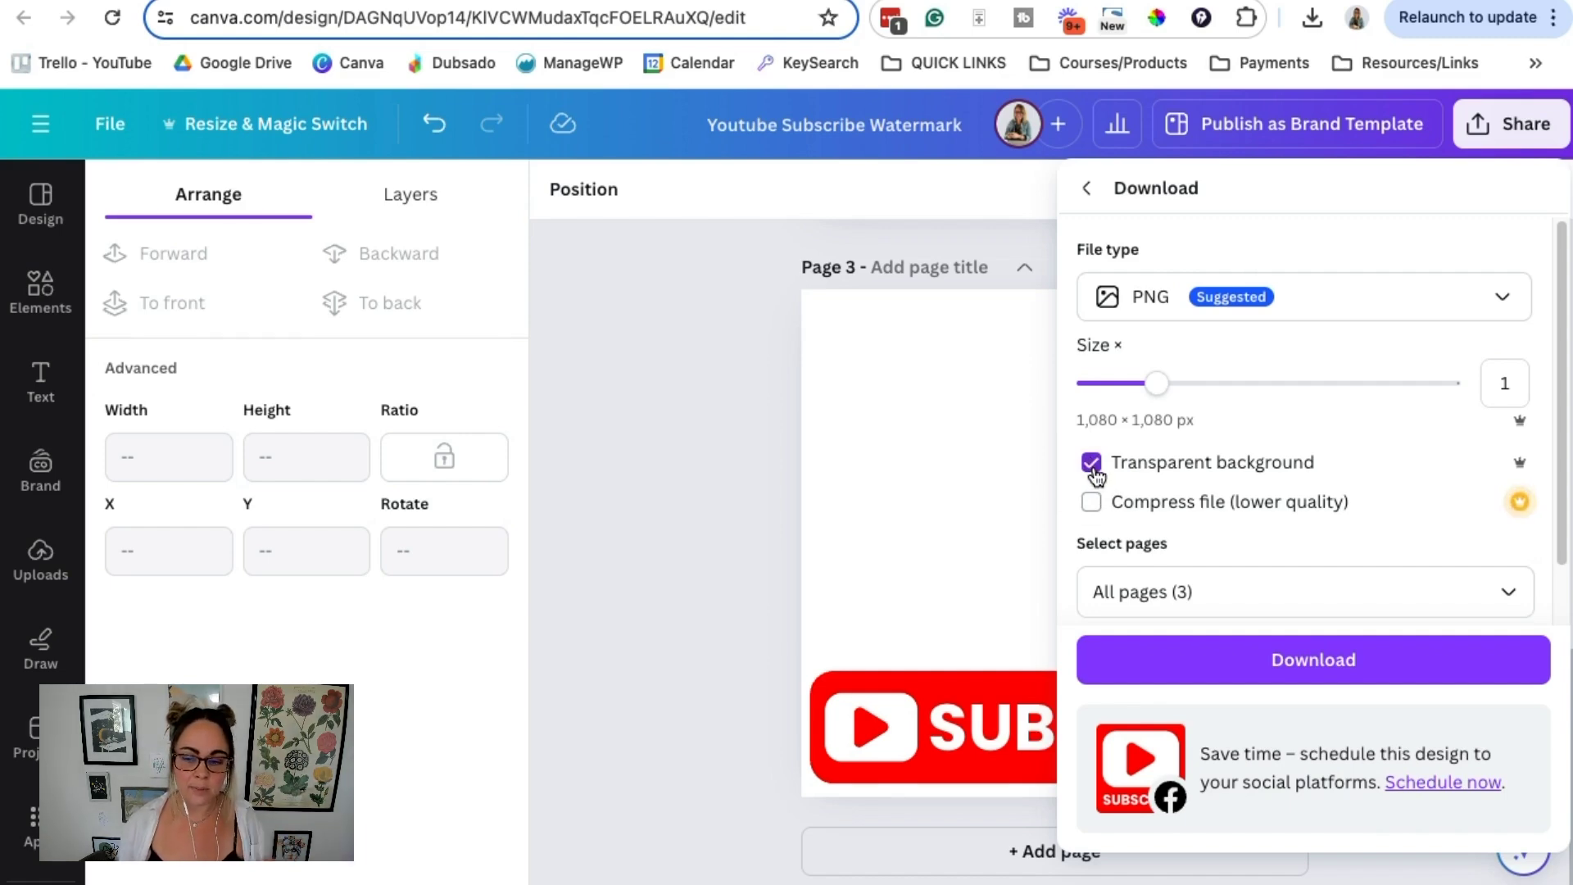
{"action": "left_click", "coordinate": [1093, 464]}
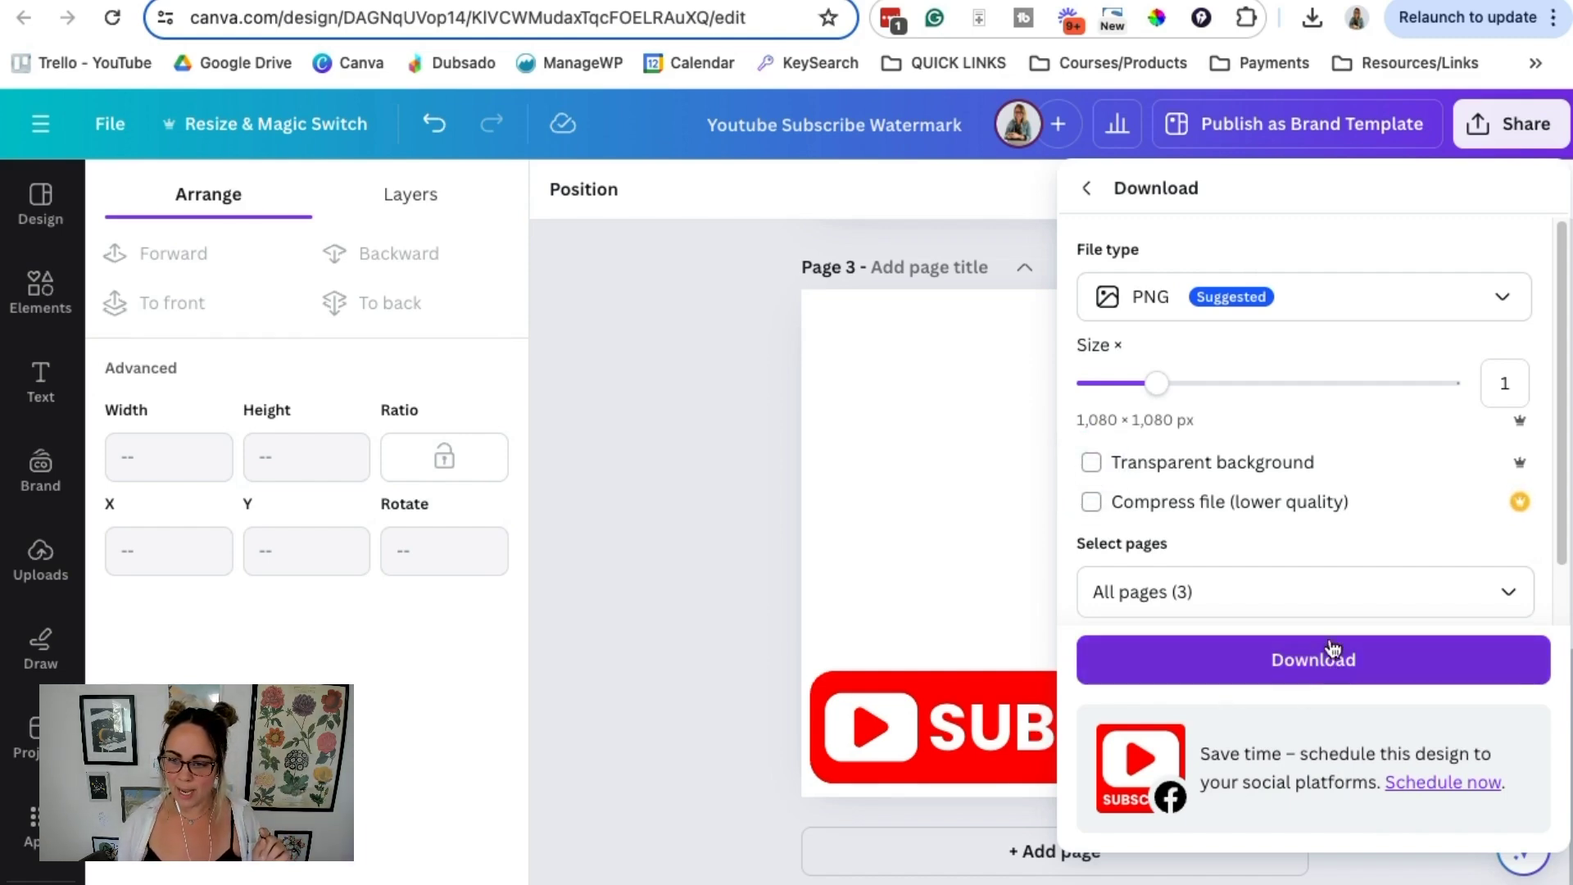
Limit the export to page 3 only and download it as a PNG
{"action": "left_click", "coordinate": [1497, 605]}
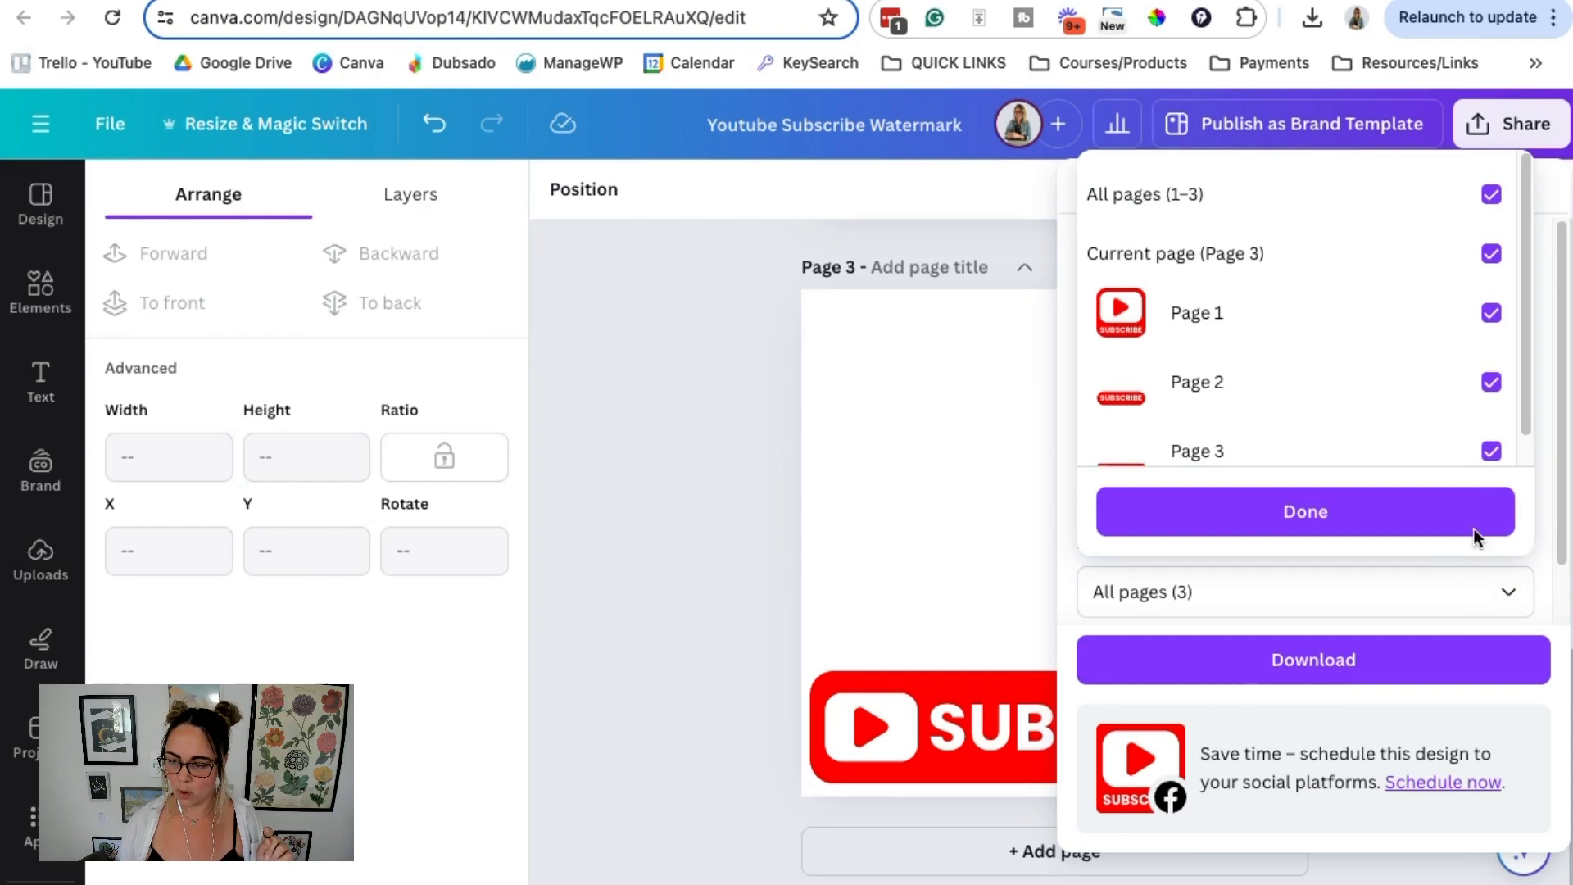
{"action": "left_click", "coordinate": [1492, 194]}
{"action": "scroll", "coordinate": [1404, 351], "scroll_direction": "down", "scroll_amount": 1}
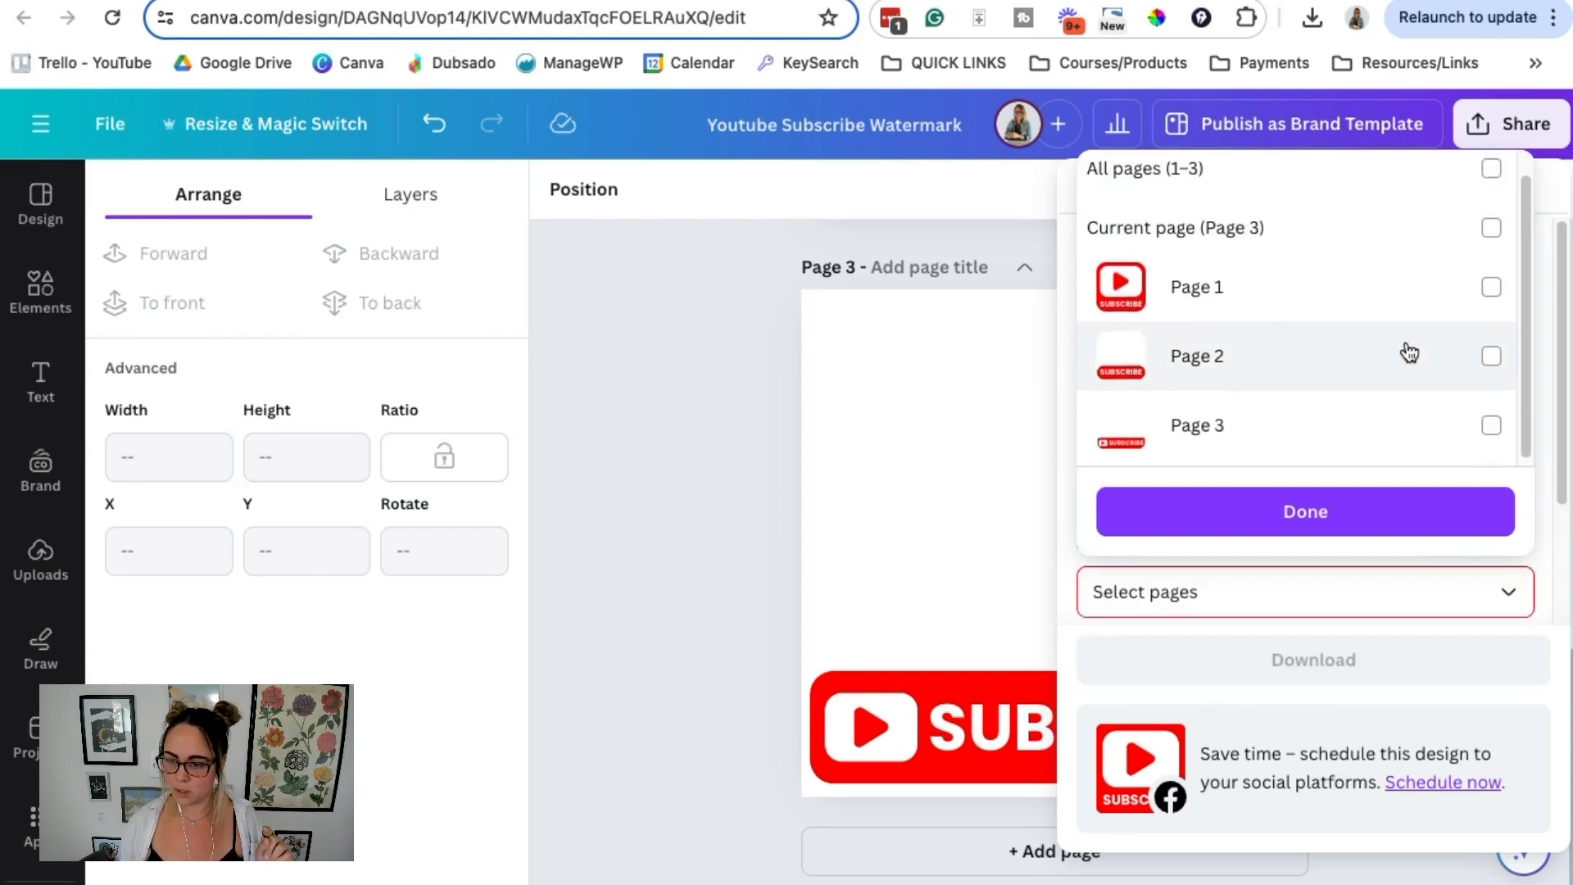
{"action": "left_click", "coordinate": [1491, 421]}
{"action": "left_click", "coordinate": [1306, 512]}
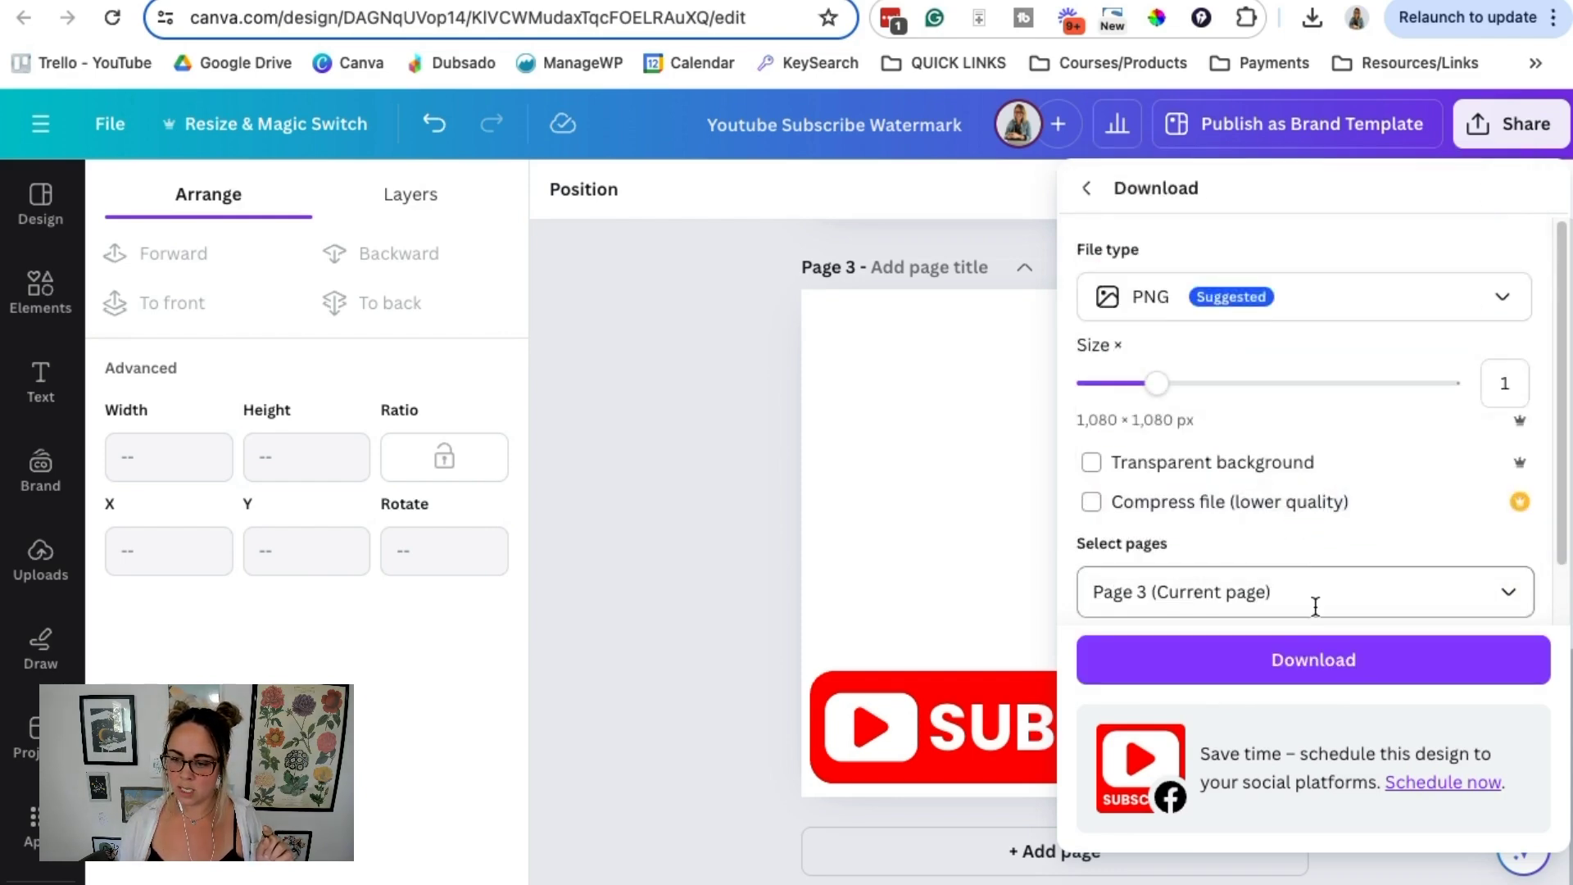
{"action": "left_click", "coordinate": [1295, 659]}
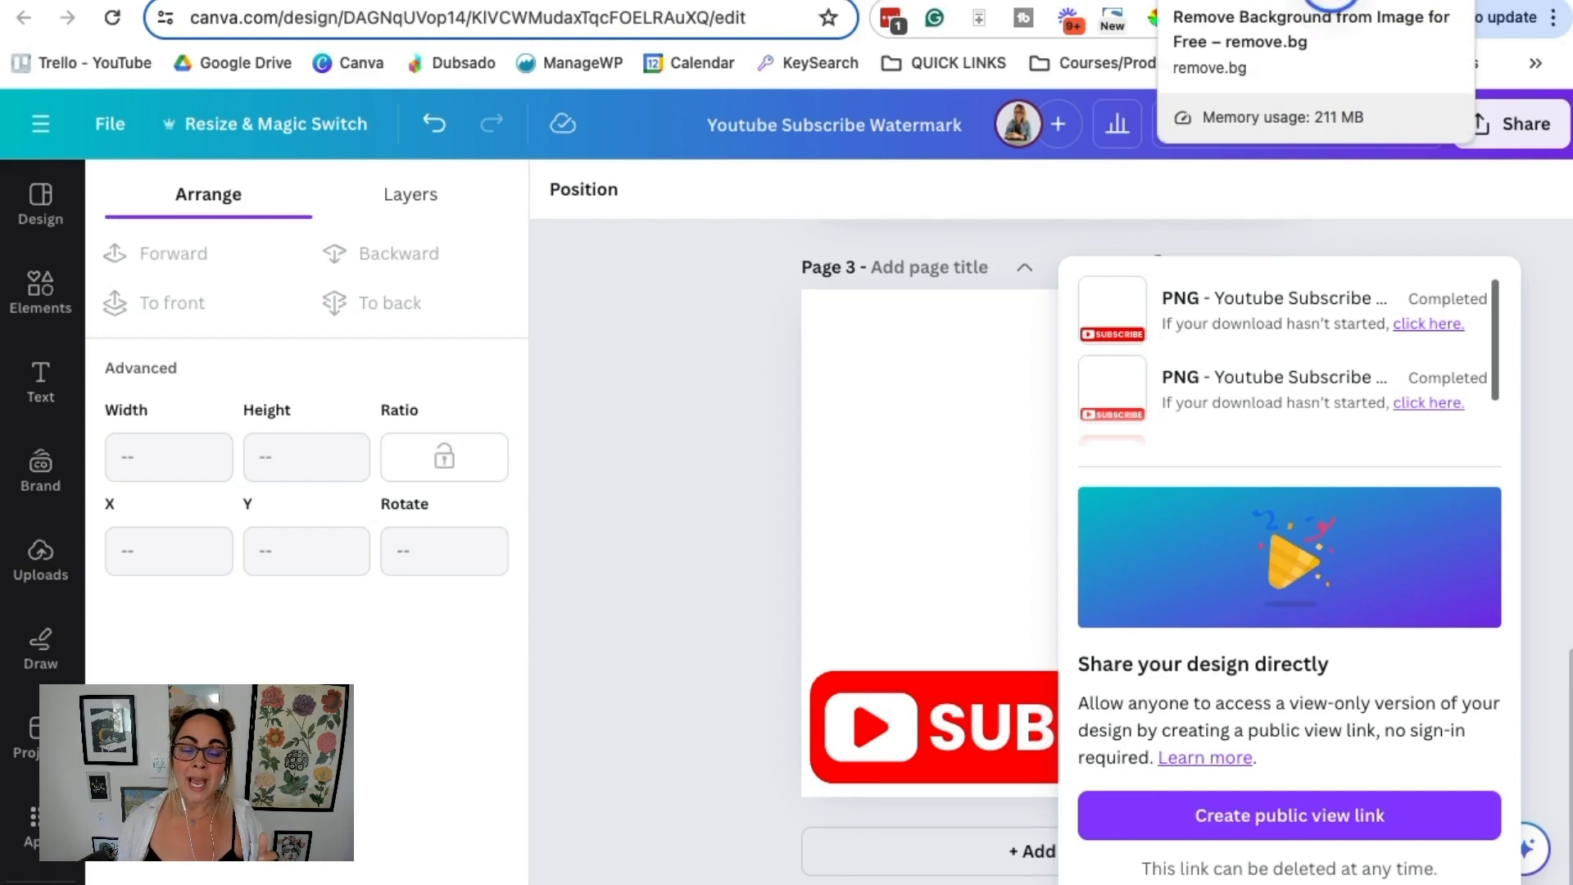
Switch to remove.bg and upload the newly downloaded page 3 watermark PNG for background removal
{"action": "left_click", "coordinate": [1321, 2]}
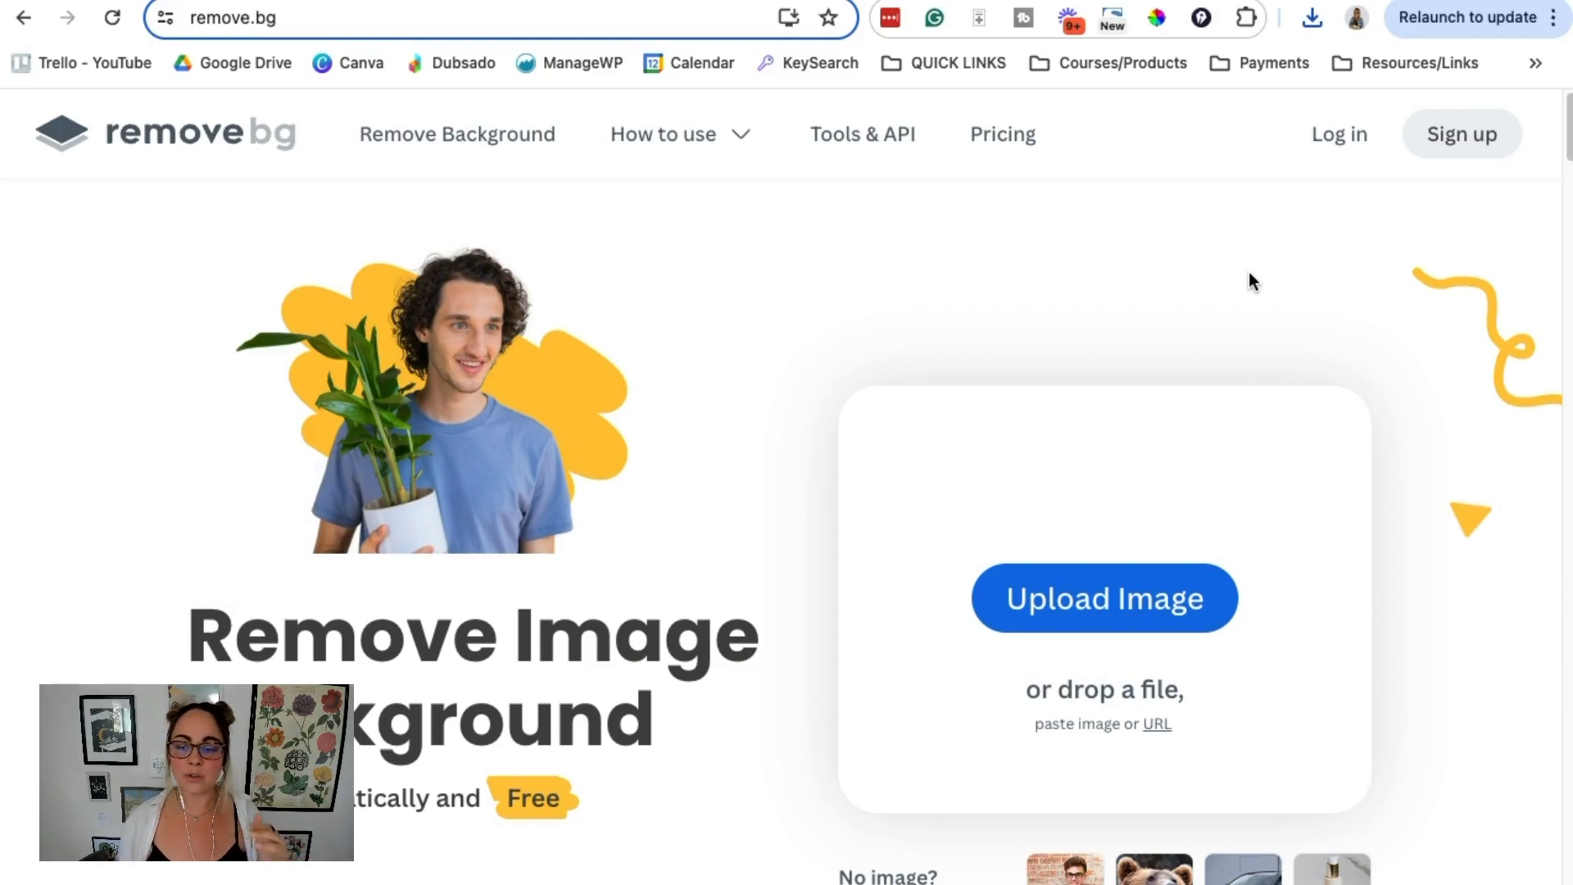
{"action": "left_click", "coordinate": [1312, 18]}
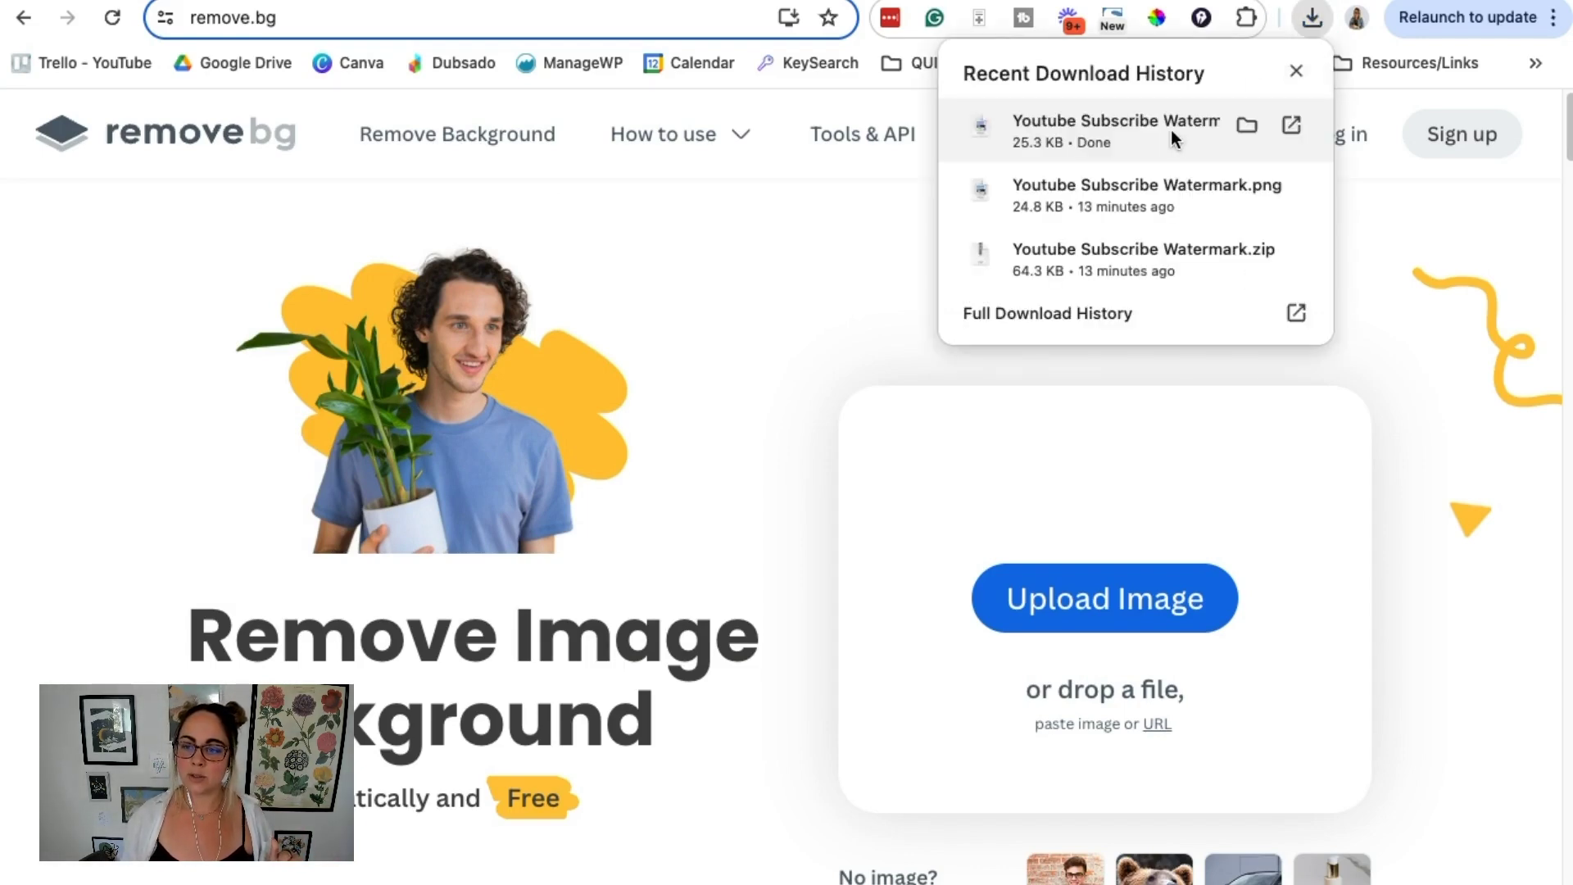
{"action": "left_click_drag", "start_coordinate": [1119, 270], "coordinate": [1093, 566]}
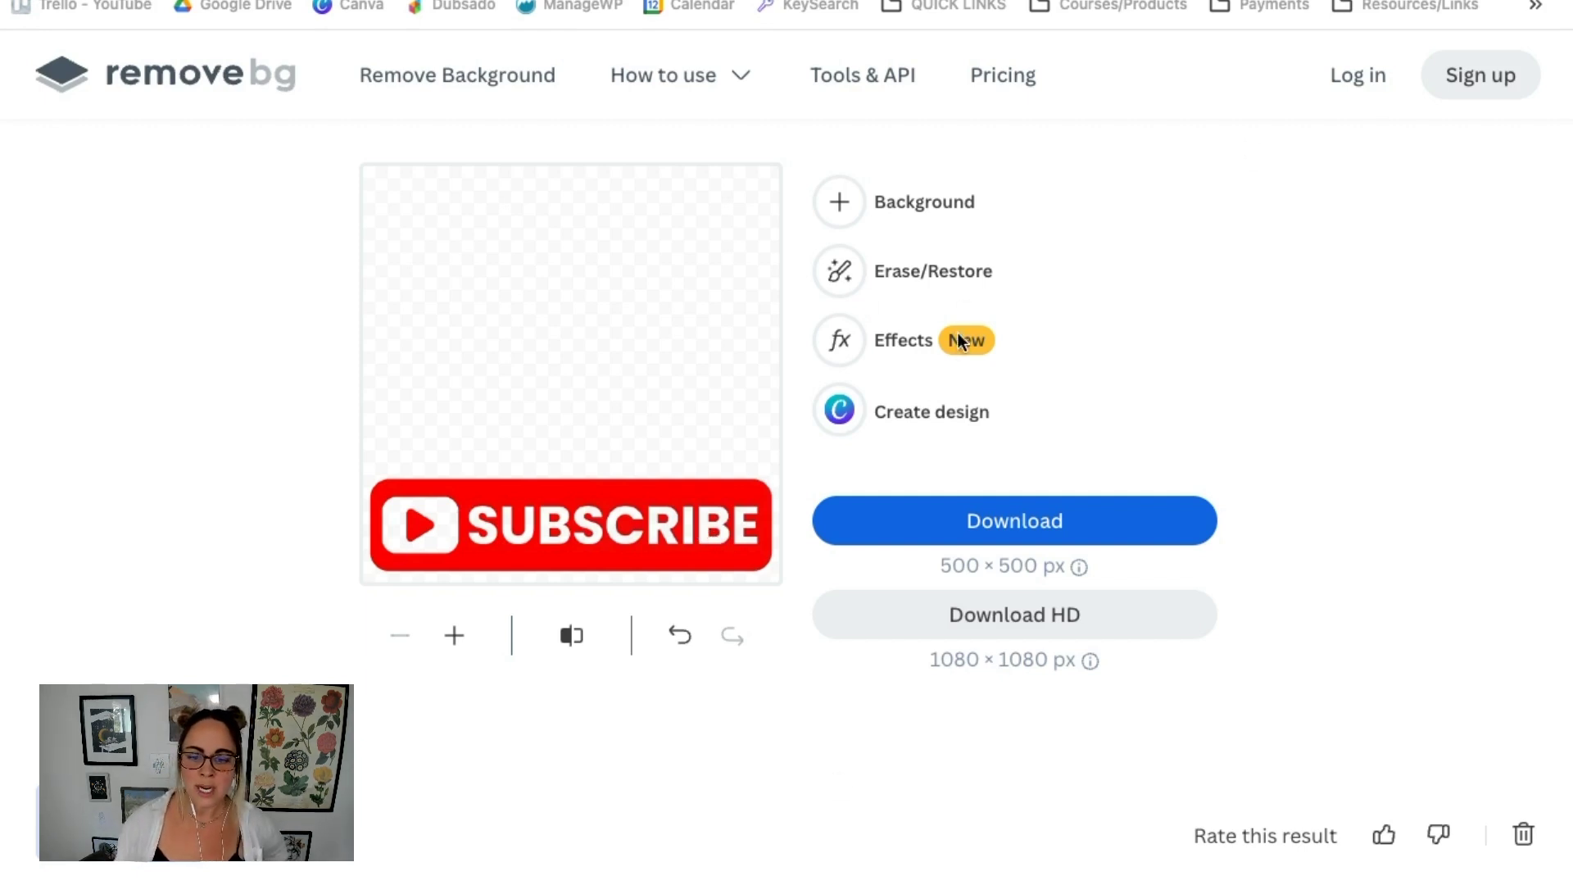
Restore the play-button graphic and SUBSCRIBE text with the Magic Brush, and download the image at 500 × 500 px
{"action": "left_click", "coordinate": [901, 271]}
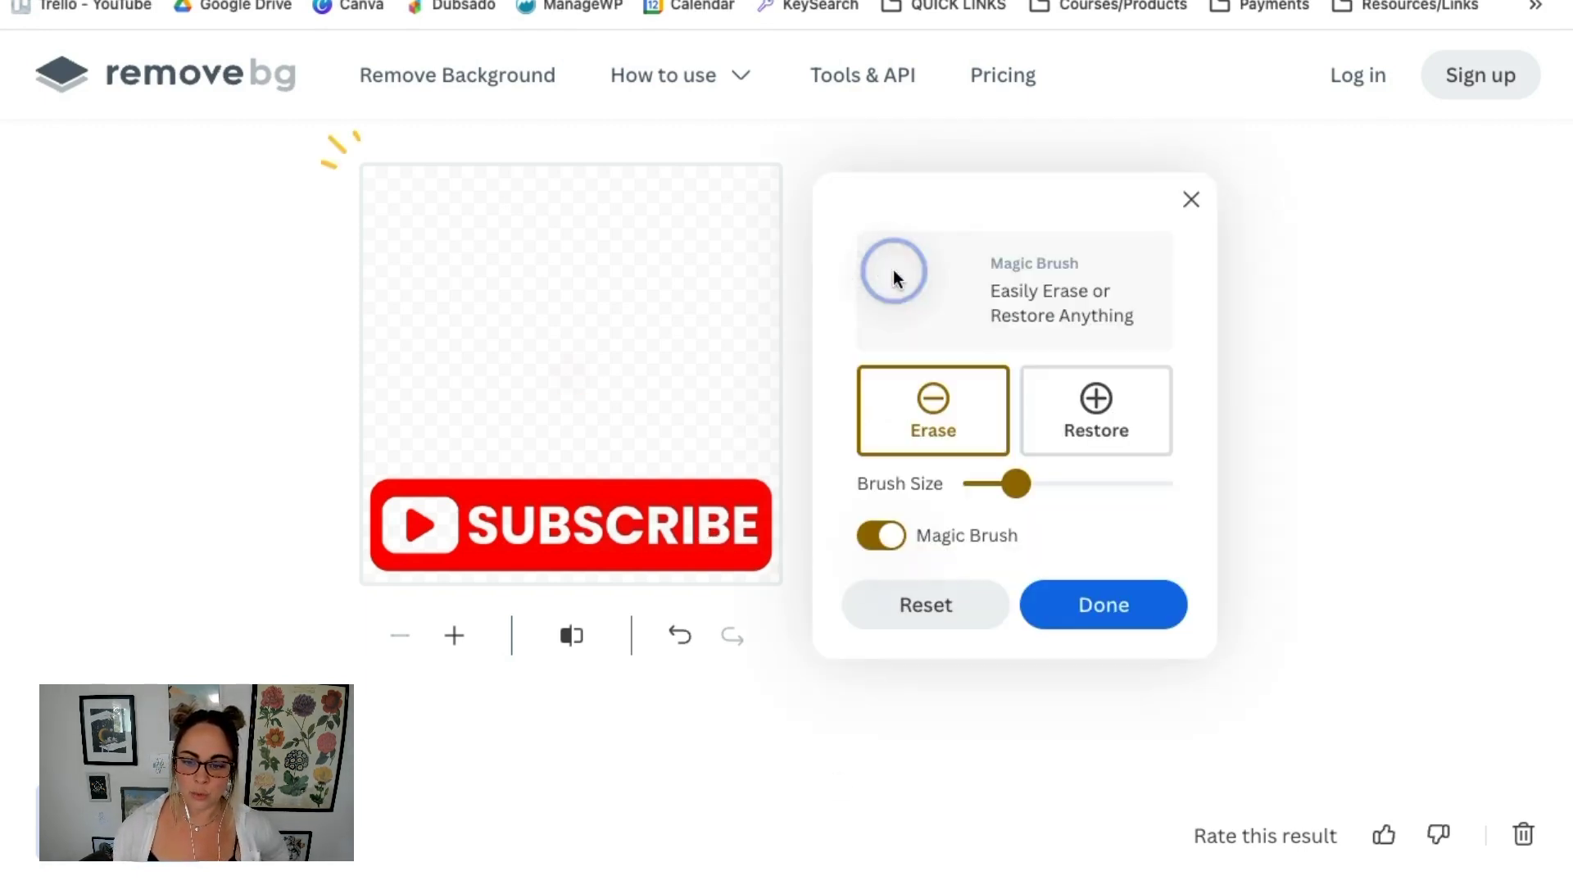
{"action": "left_click", "coordinate": [1105, 421]}
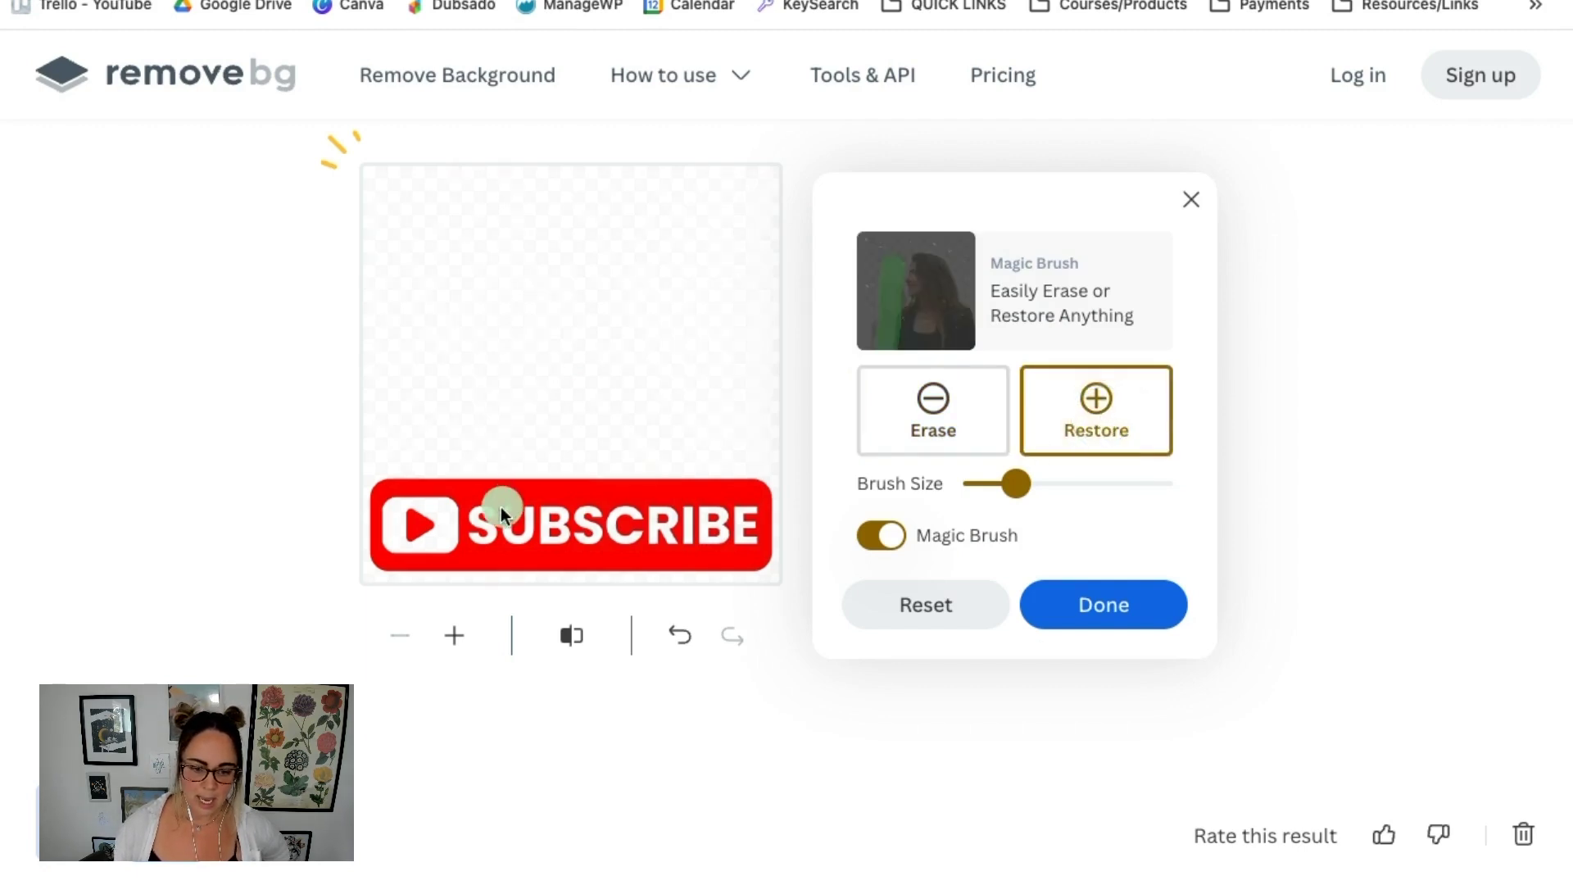
{"action": "mouse_move", "coordinate": [397, 514]}
{"action": "left_mouse_down"}
{"action": "mouse_move", "coordinate": [412, 507]}
{"action": "mouse_move", "coordinate": [429, 529]}
{"action": "mouse_move", "coordinate": [396, 534]}
{"action": "mouse_move", "coordinate": [745, 533]}
{"action": "mouse_move", "coordinate": [740, 520]}
{"action": "mouse_move", "coordinate": [495, 513]}
{"action": "left_mouse_up"}
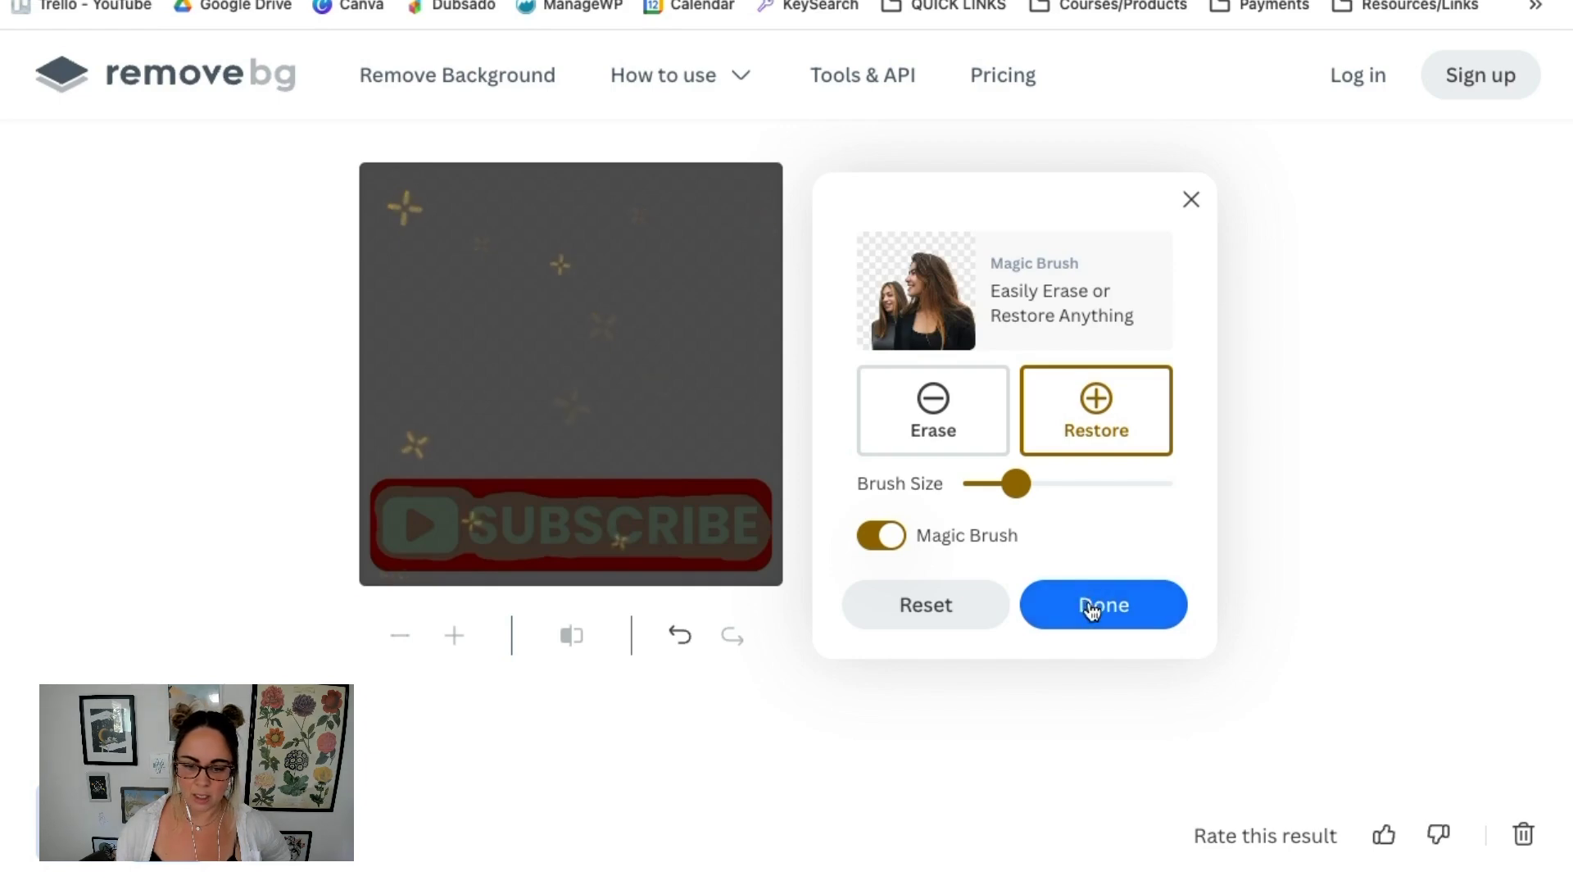
{"action": "left_click", "coordinate": [1090, 606]}
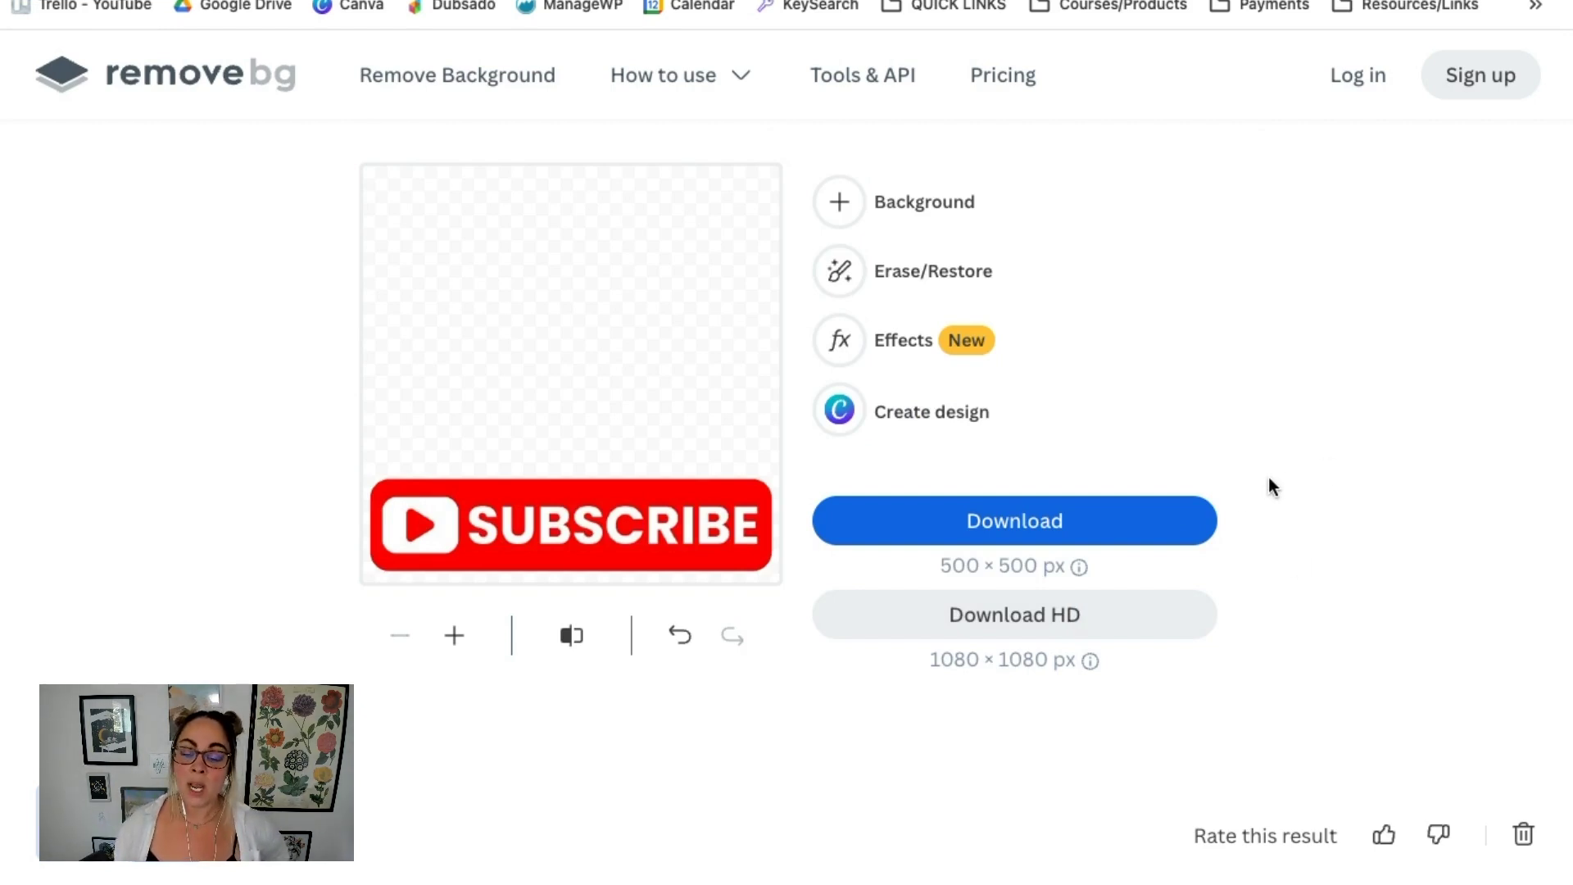
{"action": "left_click", "coordinate": [1134, 516]}
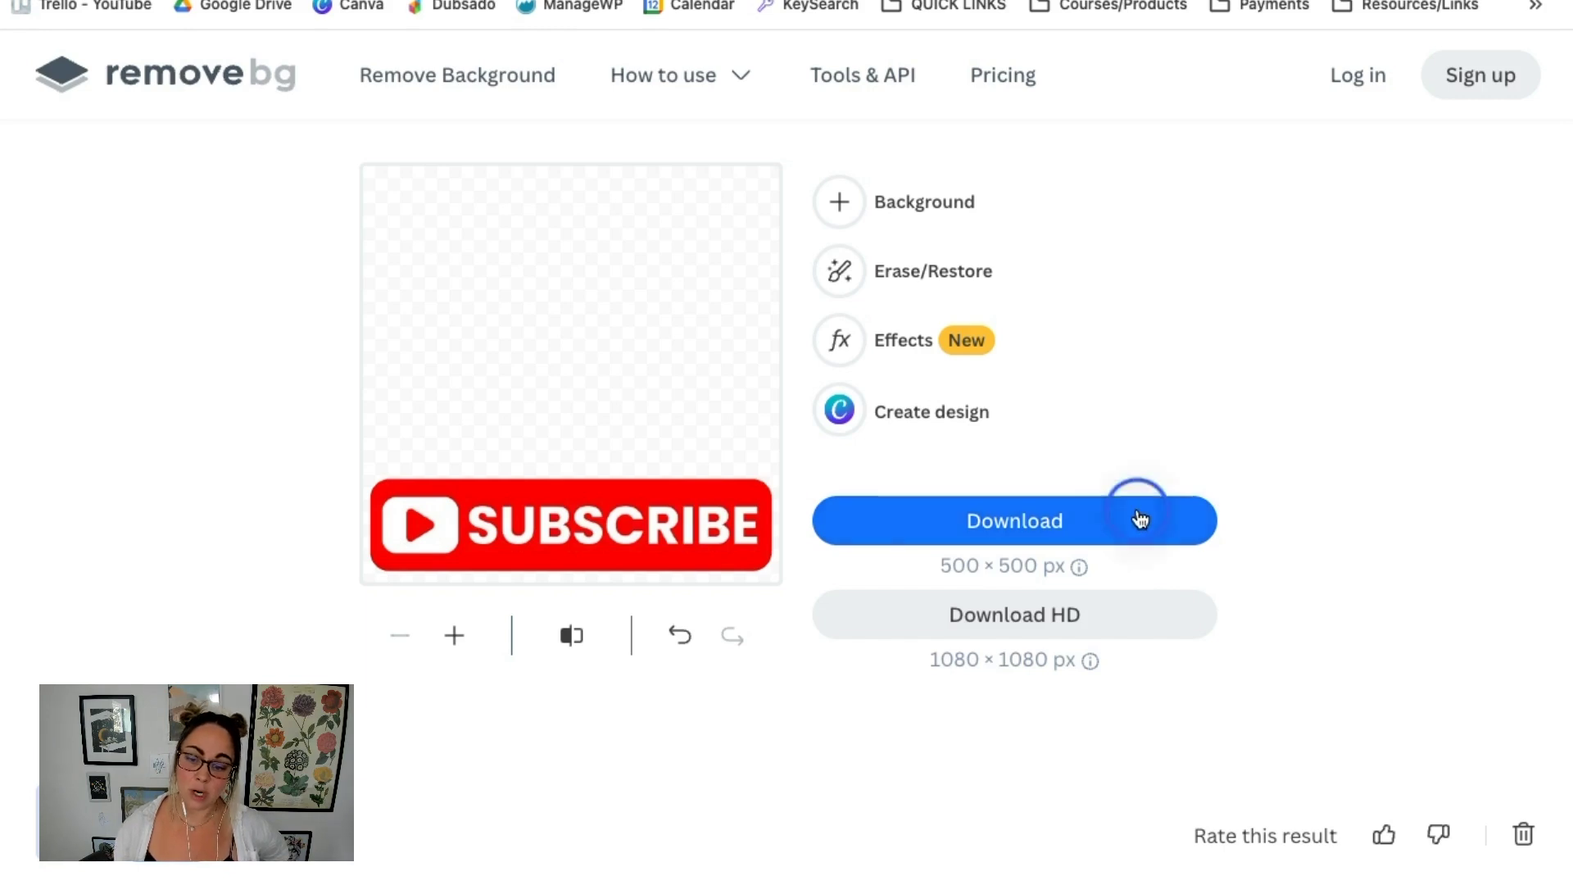